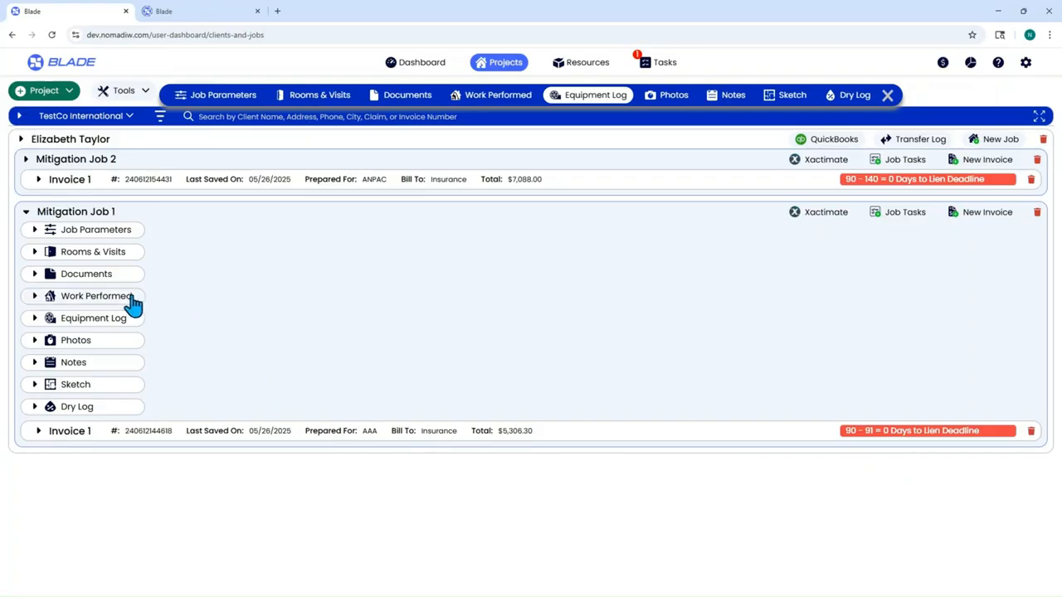
# In Mitigation Job 1's Work Performed list, add the Basement Bathroom large dehumidifier to the selected Visit 3 lines and delete them
pyautogui.click(129, 297)
pyautogui.scroll(-1, 552, 360)
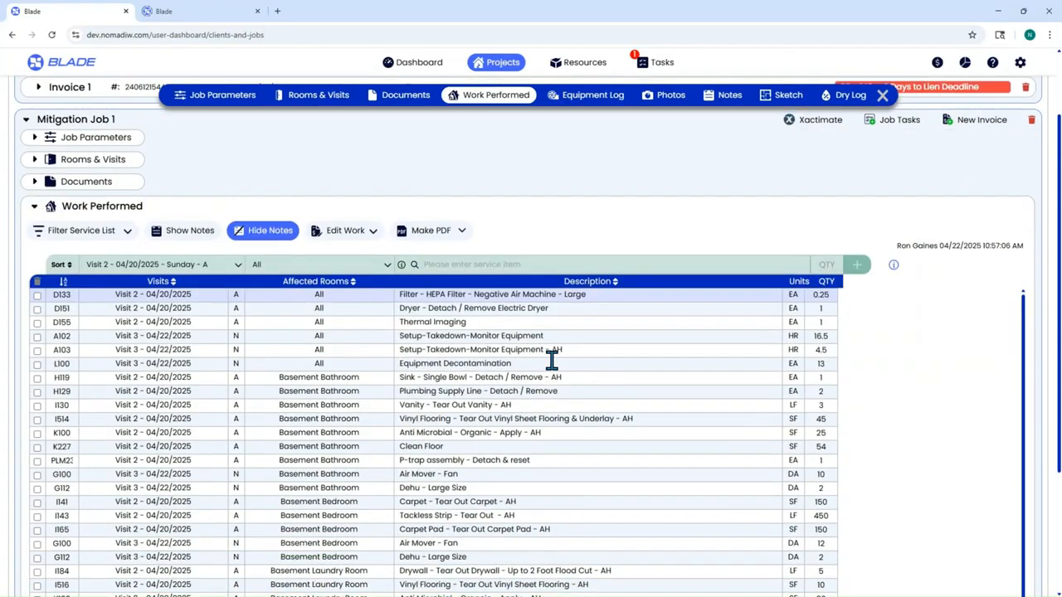
pyautogui.scroll(-1, 552, 359)
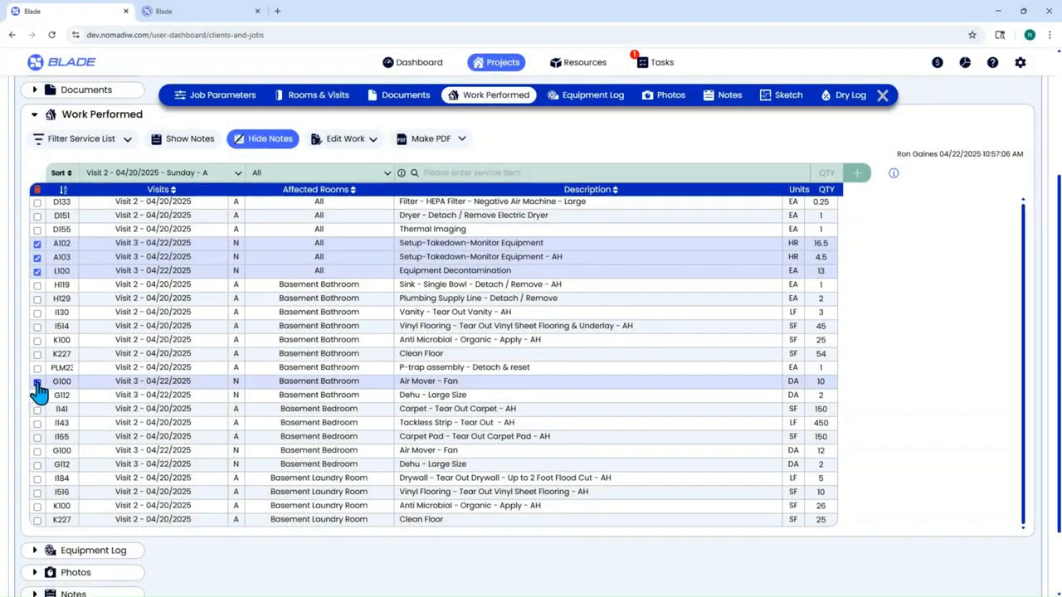
pyautogui.click(36, 396)
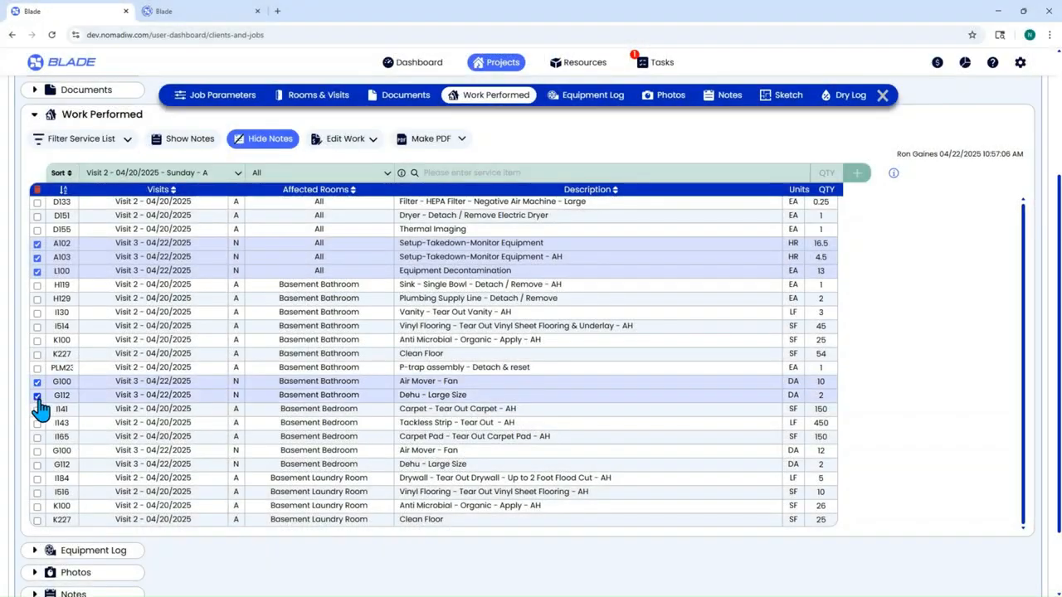
pyautogui.click(37, 190)
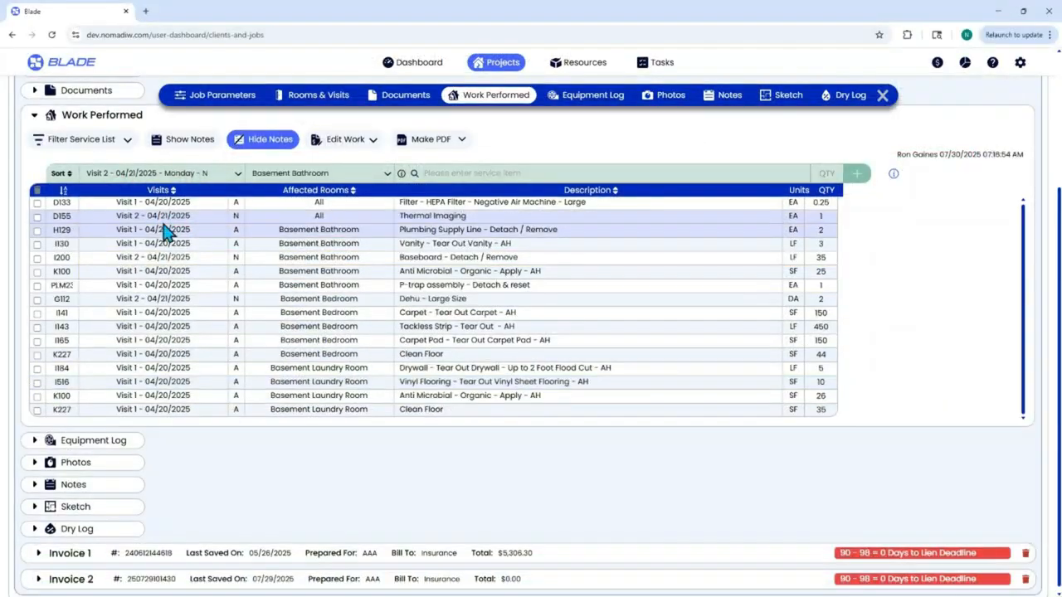
# Try sorting the line items second by Visits, restore List Order as the second sort level, and close the sort settings
pyautogui.click(277, 194)
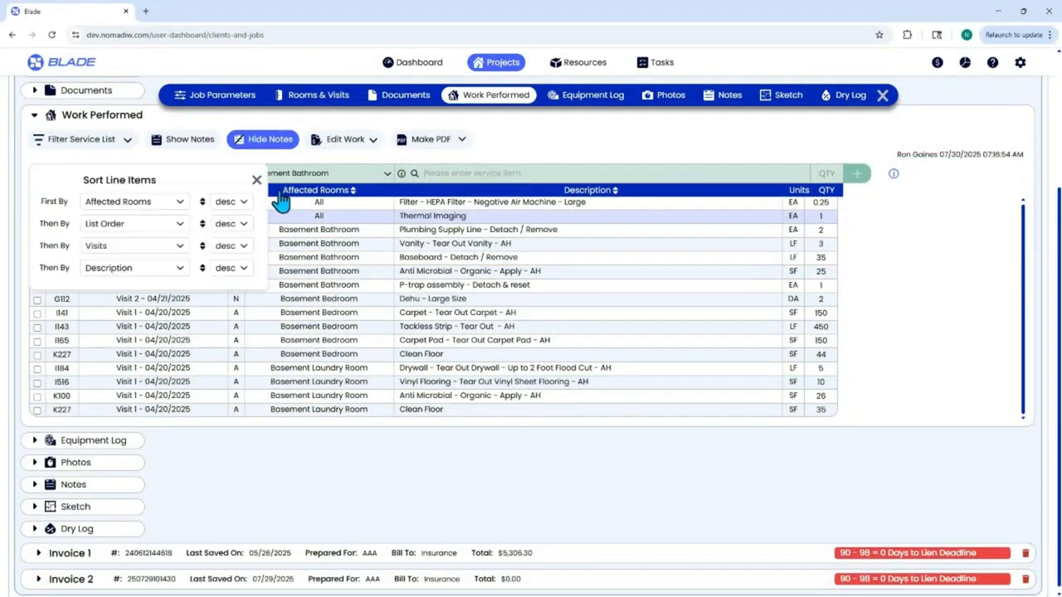
pyautogui.click(166, 224)
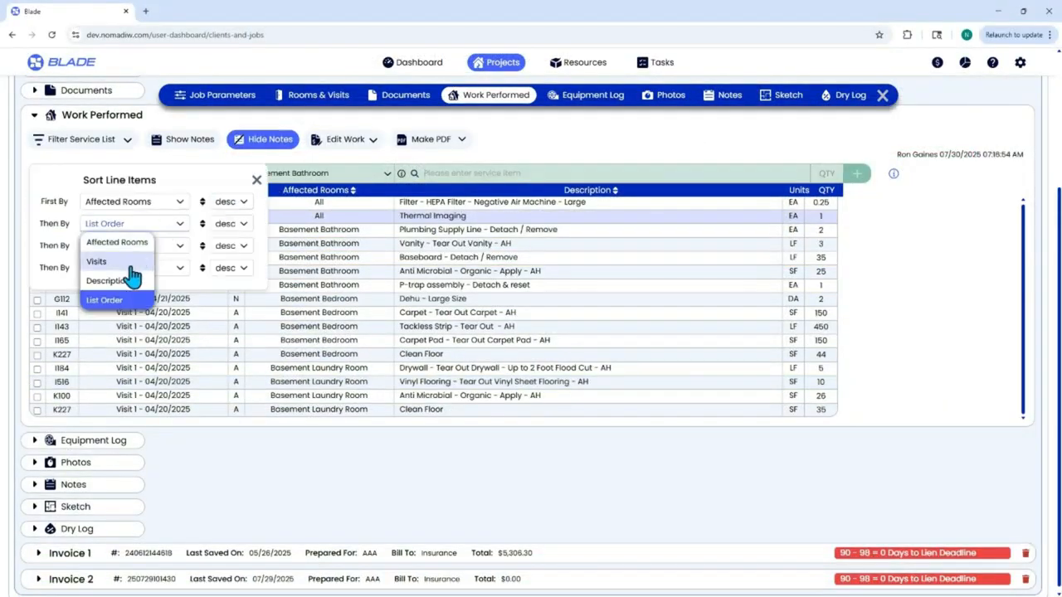
pyautogui.click(130, 264)
pyautogui.click(130, 225)
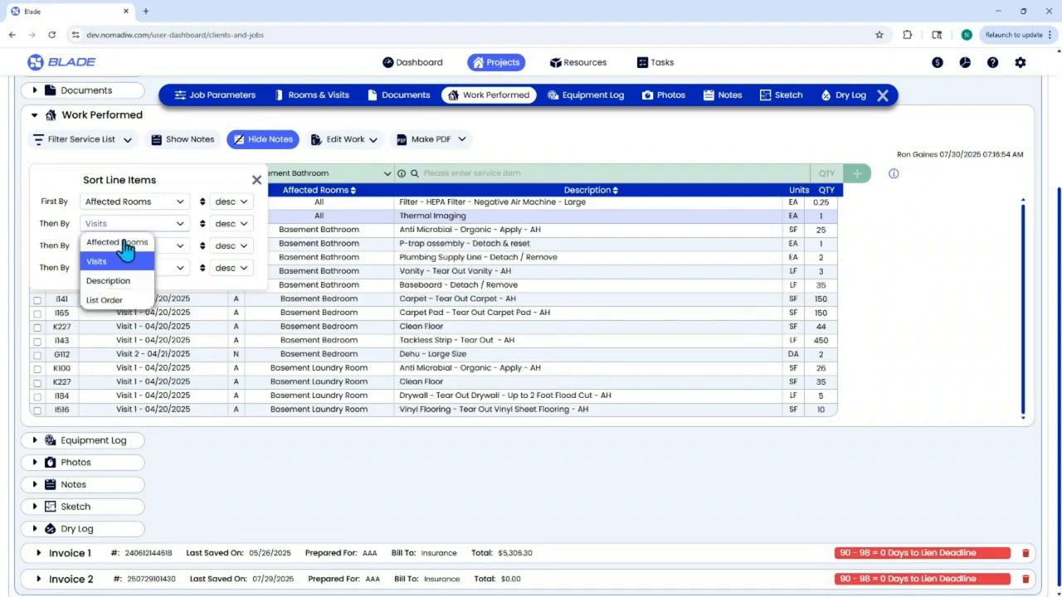
pyautogui.click(101, 300)
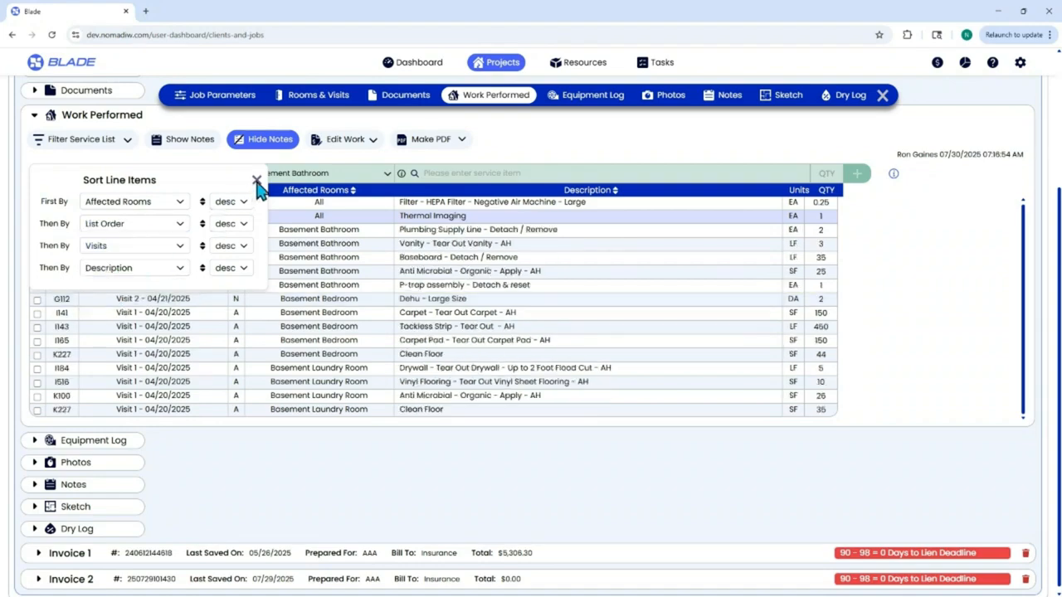
pyautogui.click(244, 204)
pyautogui.click(256, 180)
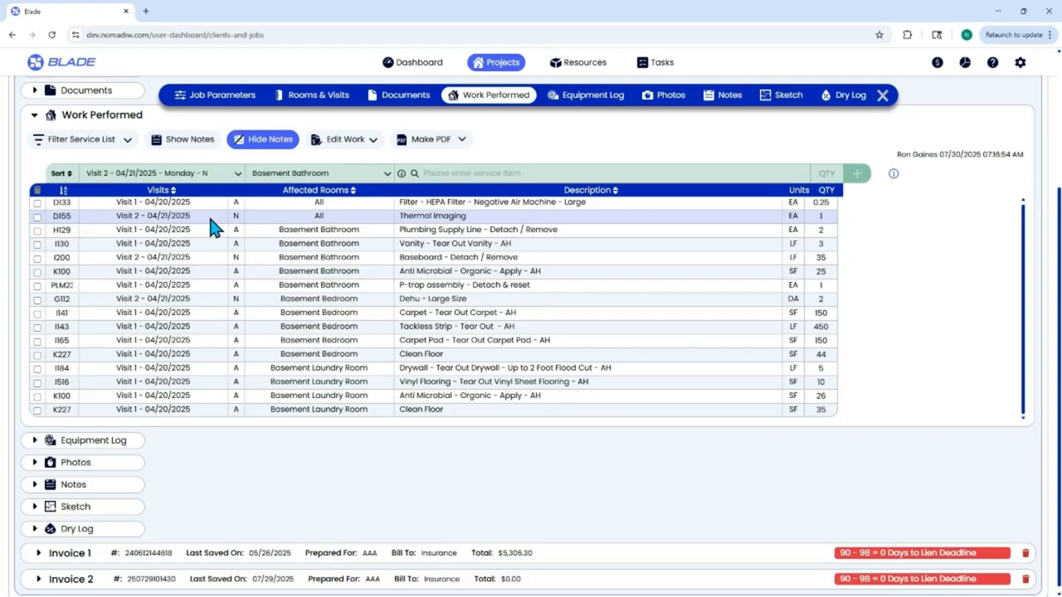
pyautogui.click(188, 175)
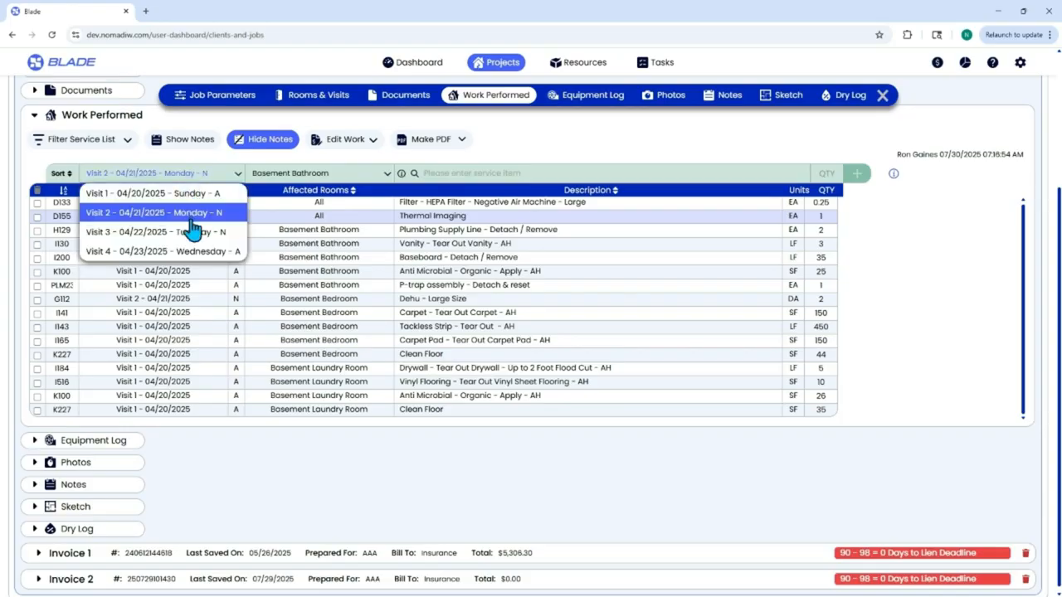
pyautogui.click(202, 171)
pyautogui.scroll(1, 202, 165)
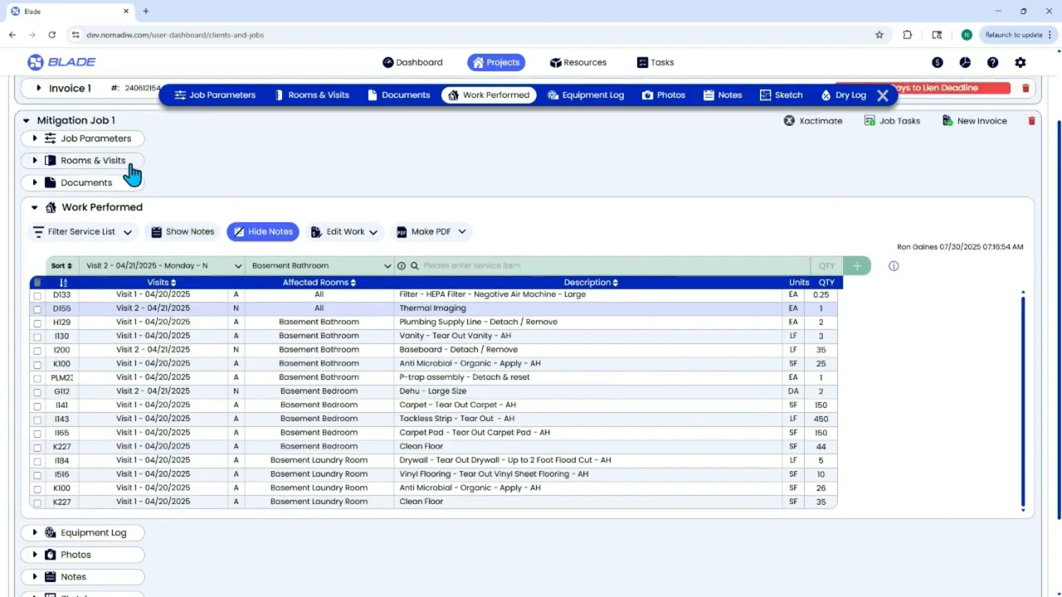
pyautogui.scroll(-1, 263, 178)
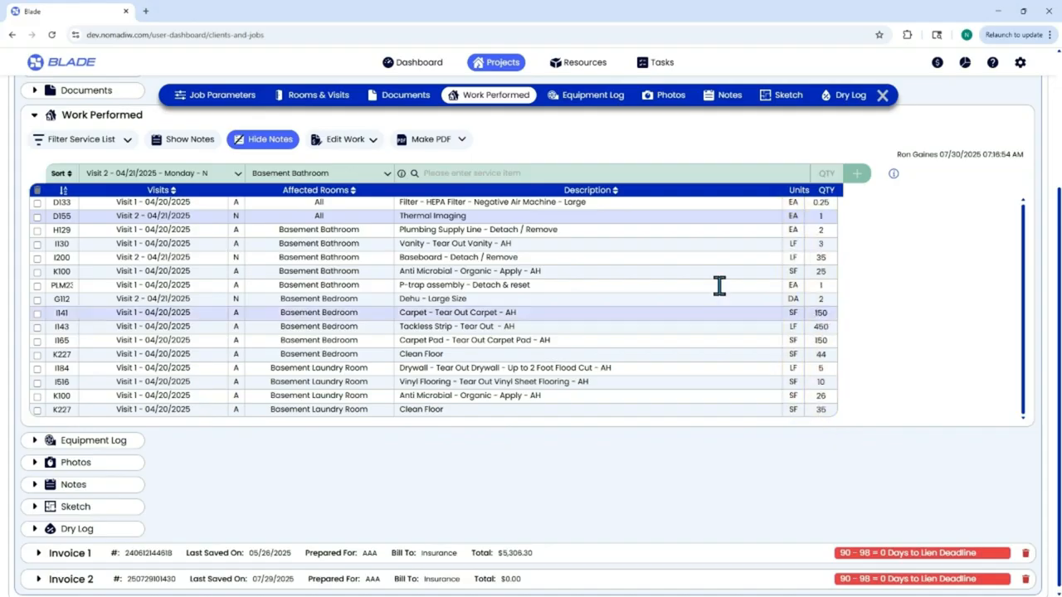
# Show the line item notes and enter "Type a note here..." under Plumbing Supply Line - Detach / Remove
pyautogui.click(165, 146)
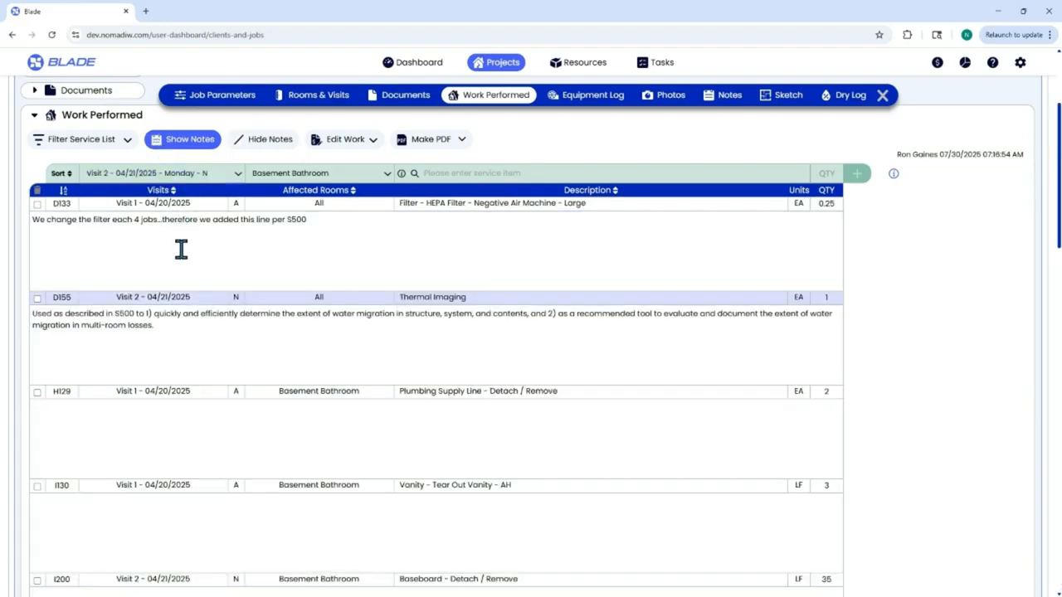
pyautogui.click(202, 445)
pyautogui.write('Type ')
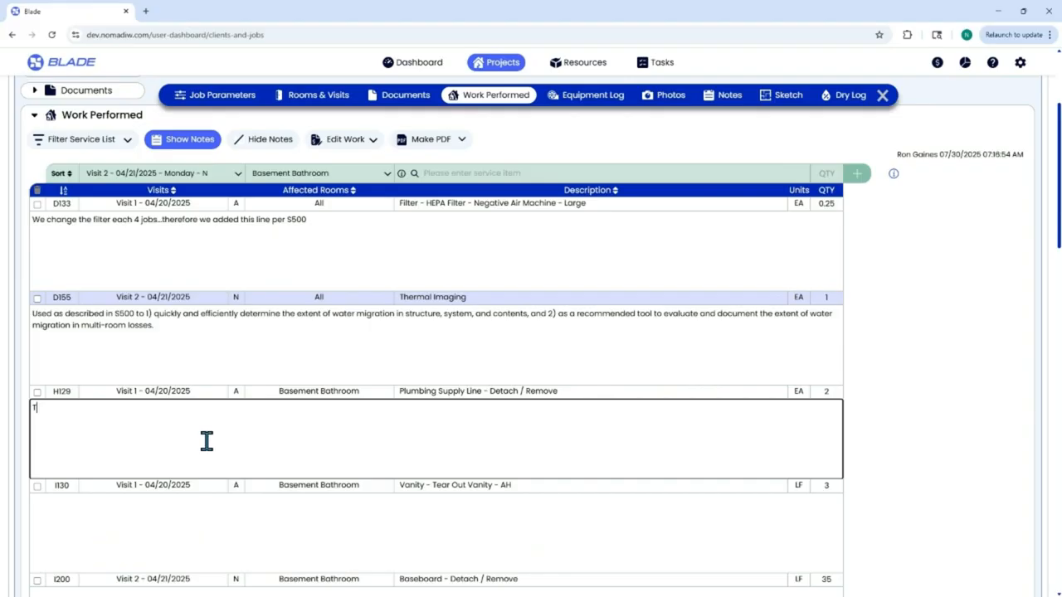
pyautogui.write('a note here...')
pyautogui.scroll(-5, 265, 465)
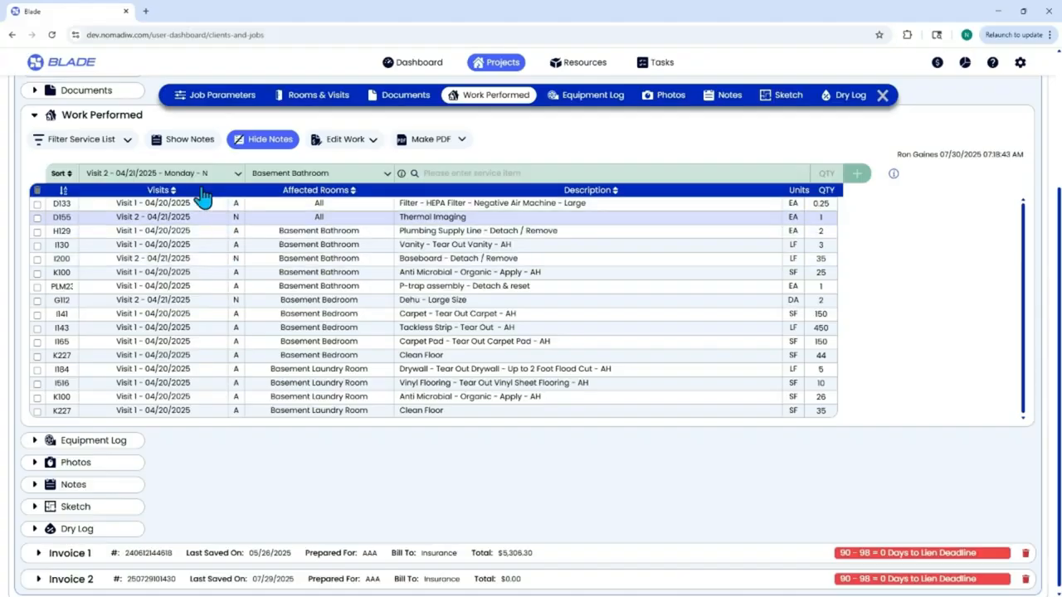
# Set the new work entry to Visit 2 - 04/21/2025 - Monday - N and the Basement Bedroom
pyautogui.click(200, 176)
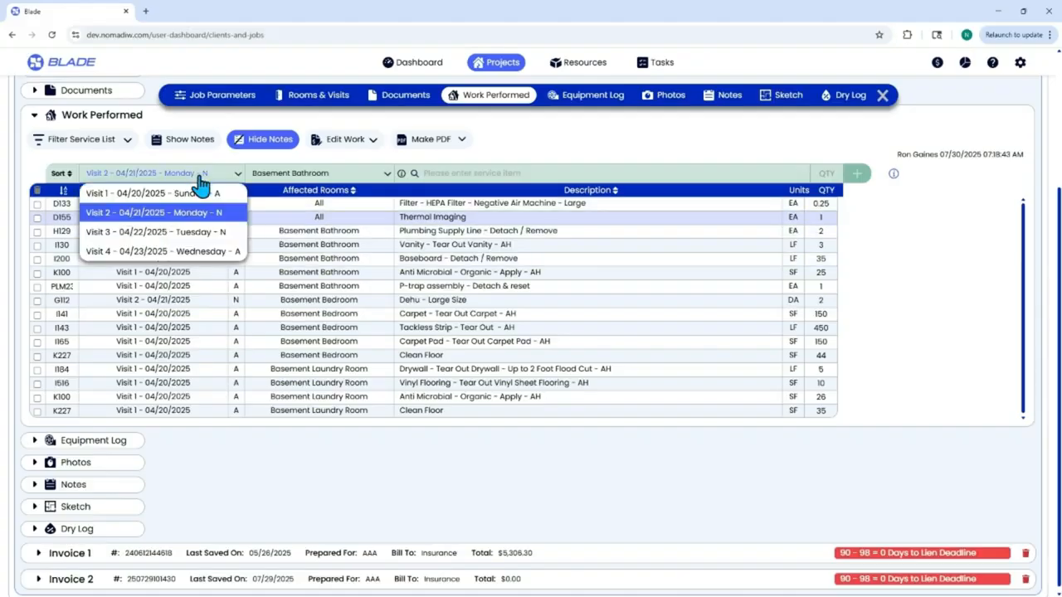
pyautogui.click(207, 214)
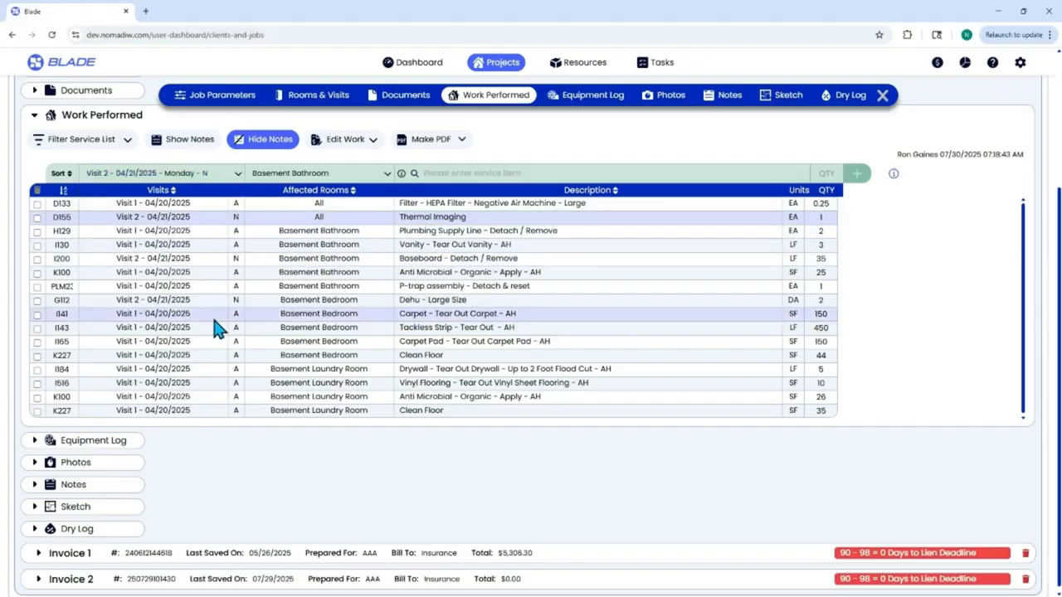
pyautogui.click(328, 176)
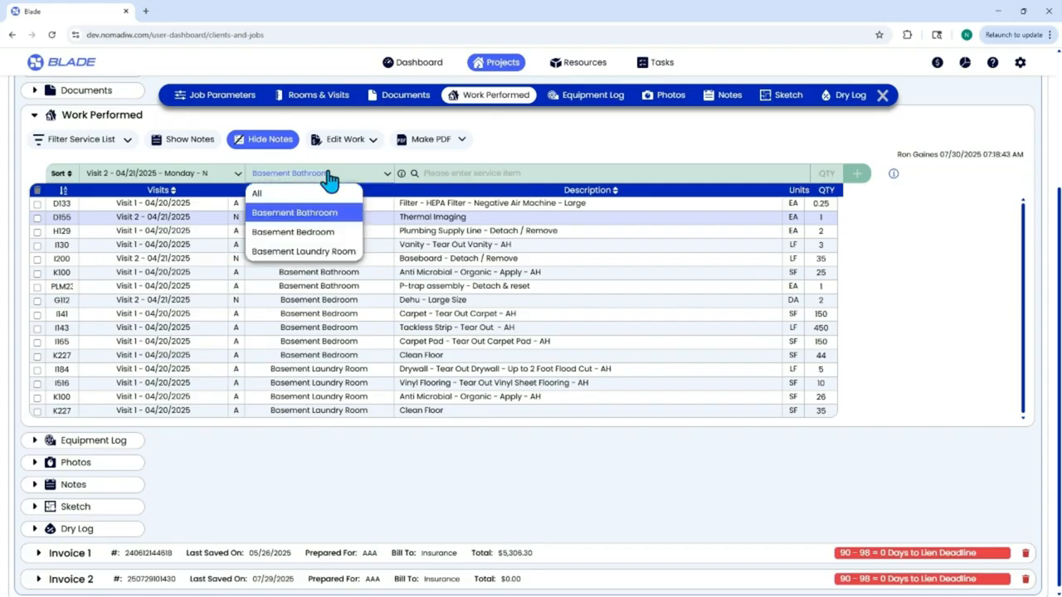
pyautogui.click(323, 232)
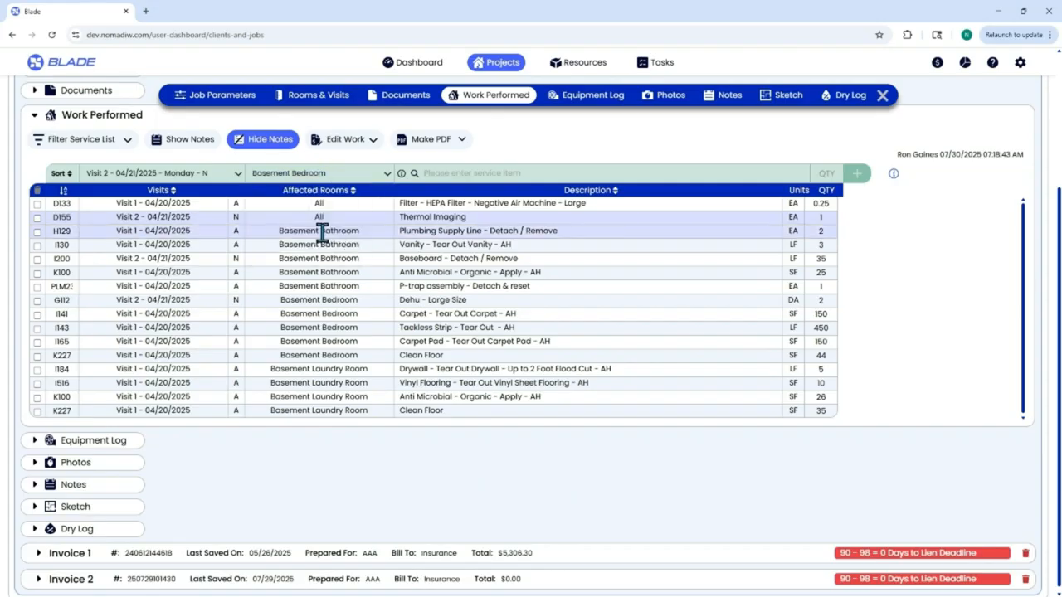
# Search the service items for "carpe" and for "fan", clearing the search after each
pyautogui.click(443, 173)
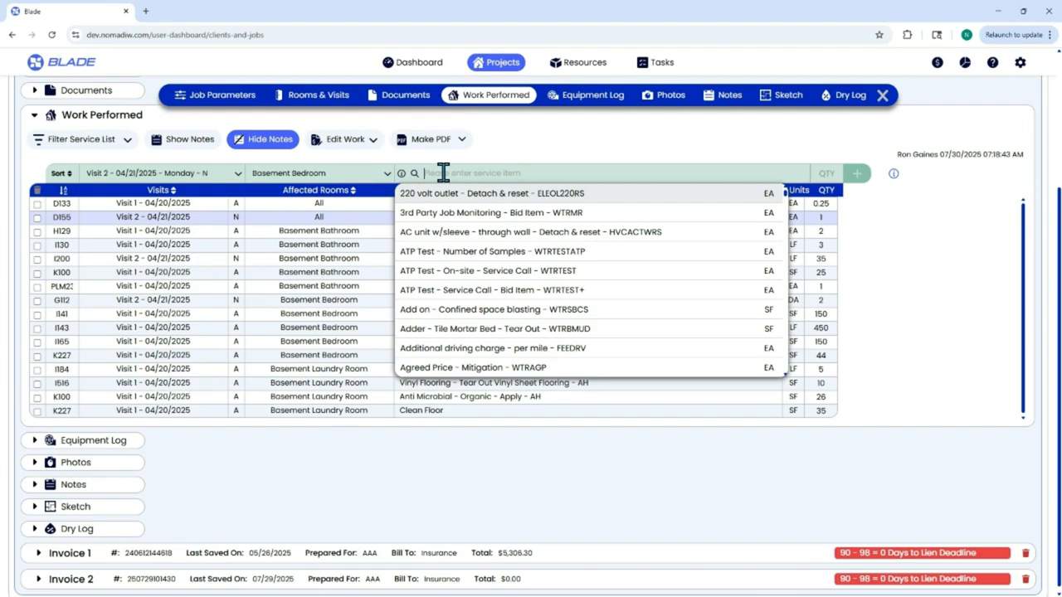
pyautogui.write('carpe')
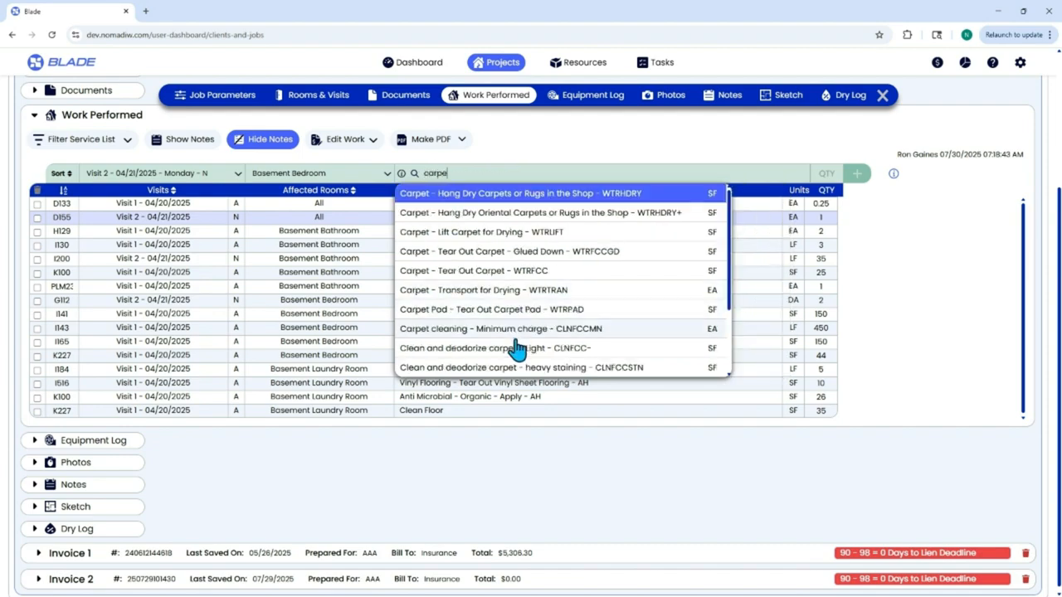
pyautogui.moveTo(453, 173); pyautogui.dragTo(410, 174)
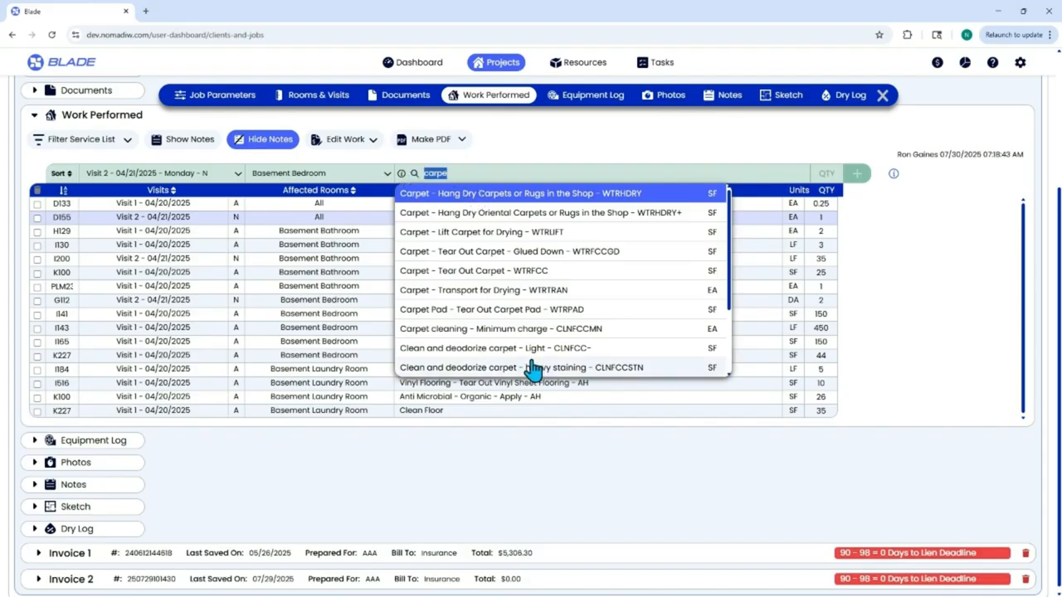
pyautogui.press('BackSpace')
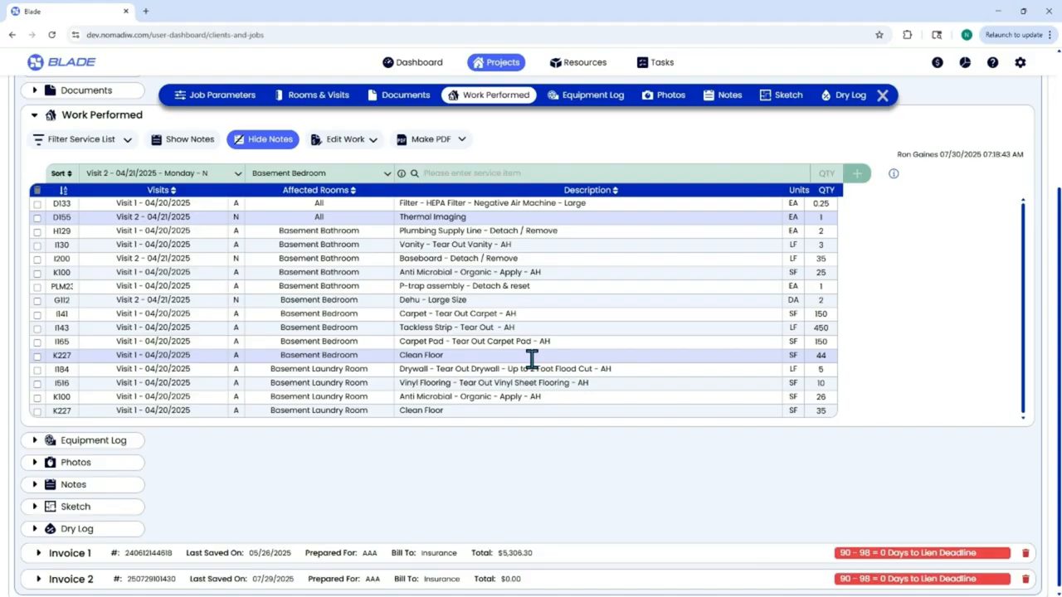
pyautogui.write('fan')
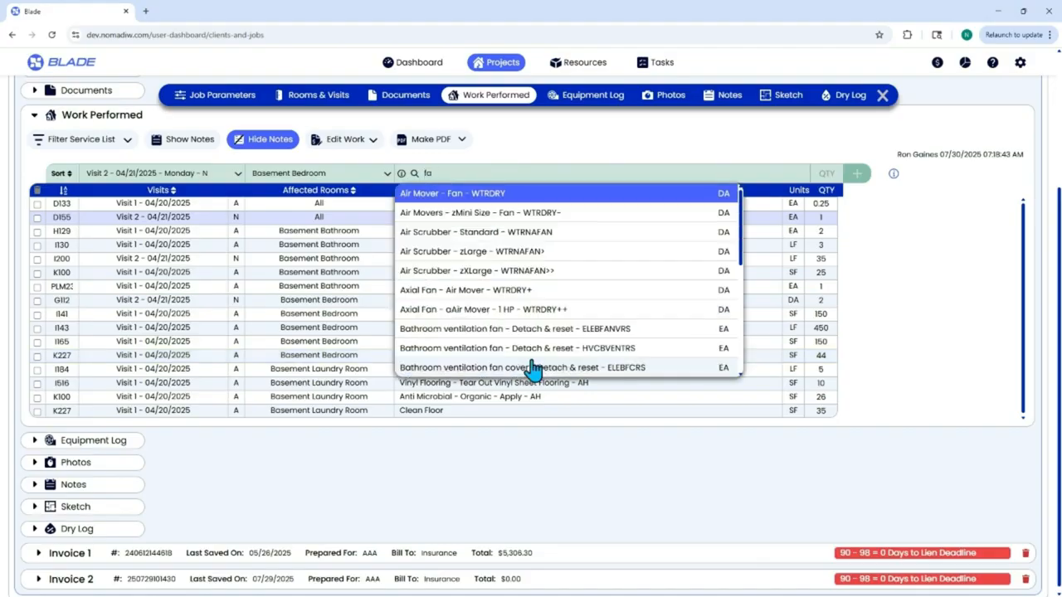
pyautogui.press('BackSpace')
pyautogui.press('BackSpace')
pyautogui.press('BackSpace')
# Search the service items for "air move" and for "dehu", clearing each search term
pyautogui.write('air move')
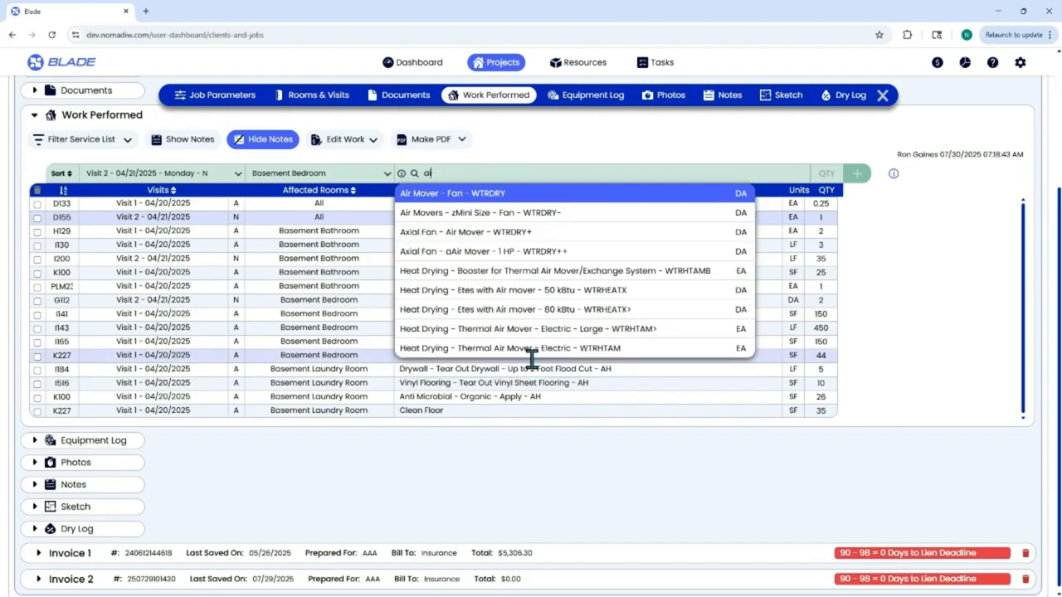
pyautogui.press('BackSpace')
pyautogui.press('BackSpace')
pyautogui.write('dehu')
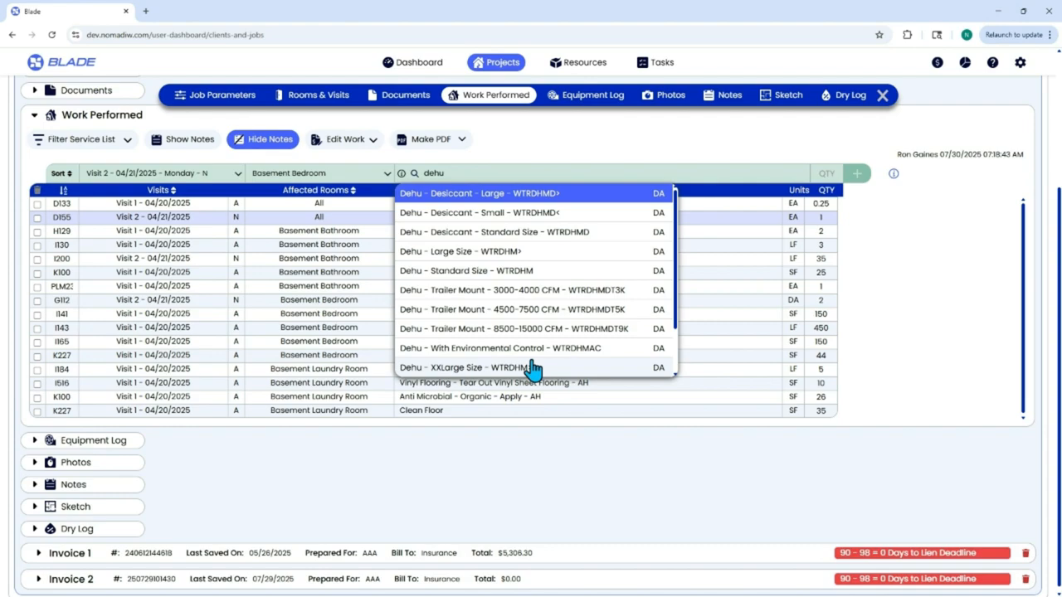
pyautogui.press('BackSpace')
pyautogui.press('BackSpace')
pyautogui.press('BackSpace')
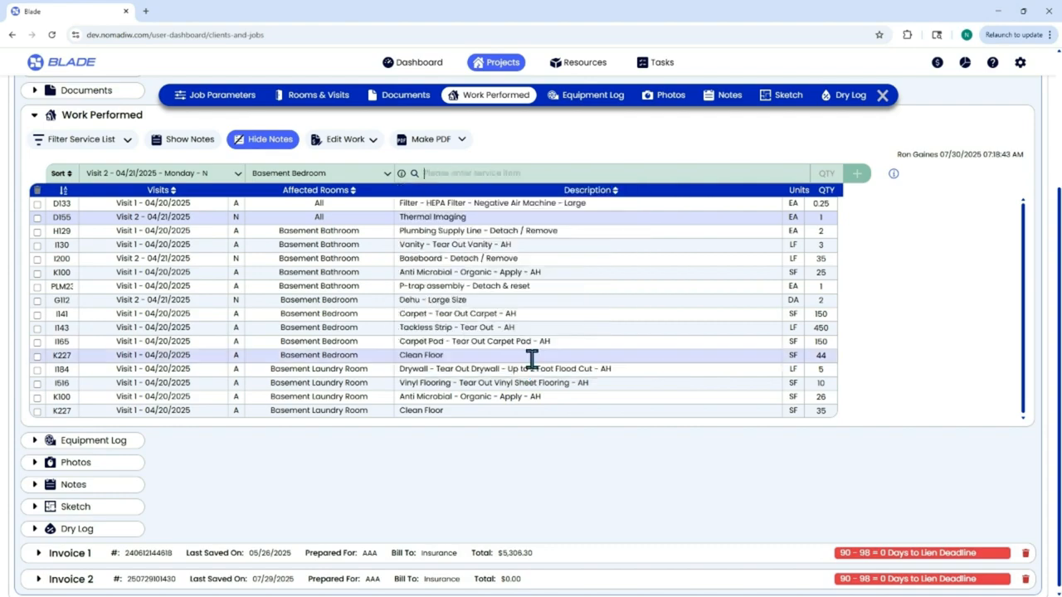
# Look up service items matching "floor p" and "bag", emptying the search after each one
pyautogui.write('floor p')
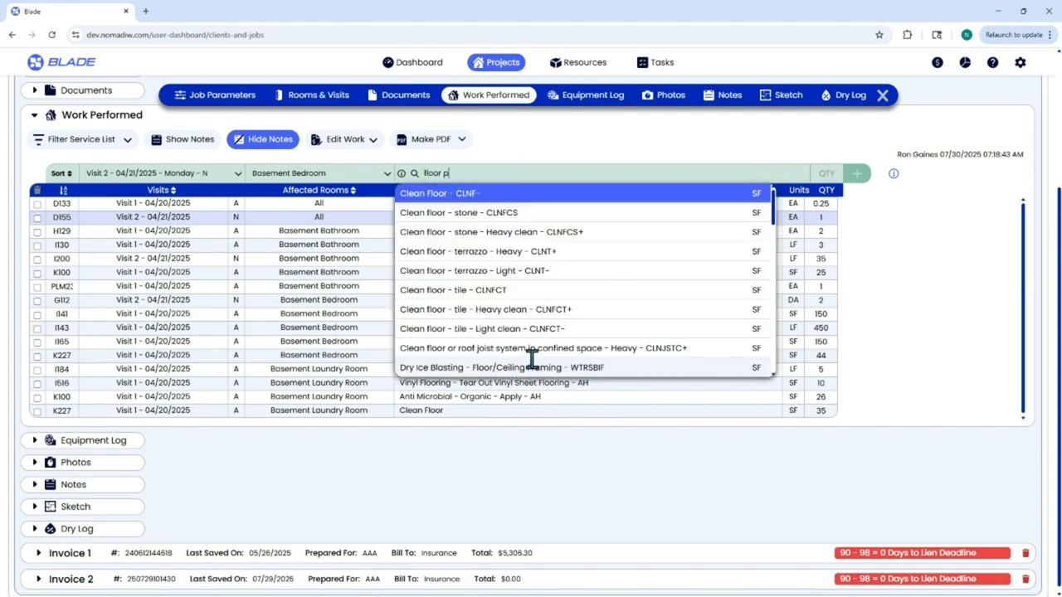
pyautogui.press('BackSpace')
pyautogui.press('BackSpace')
pyautogui.press('BackSpace')
pyautogui.press('BackSpace')
pyautogui.press('BackSpace')
pyautogui.press('BackSpace')
pyautogui.write('bag')
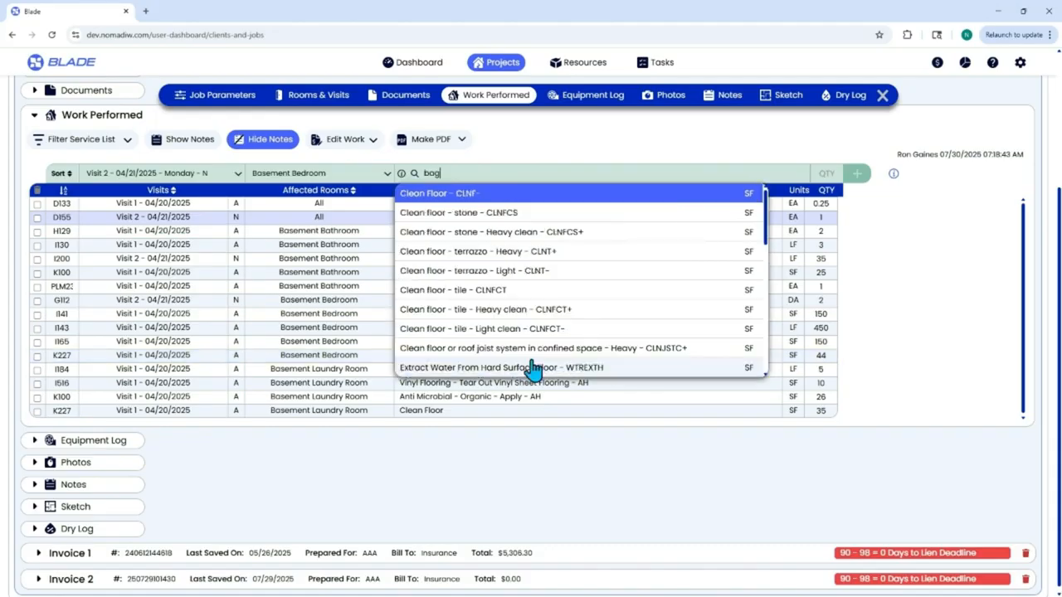
pyautogui.press('BackSpace')
pyautogui.press('BackSpace')
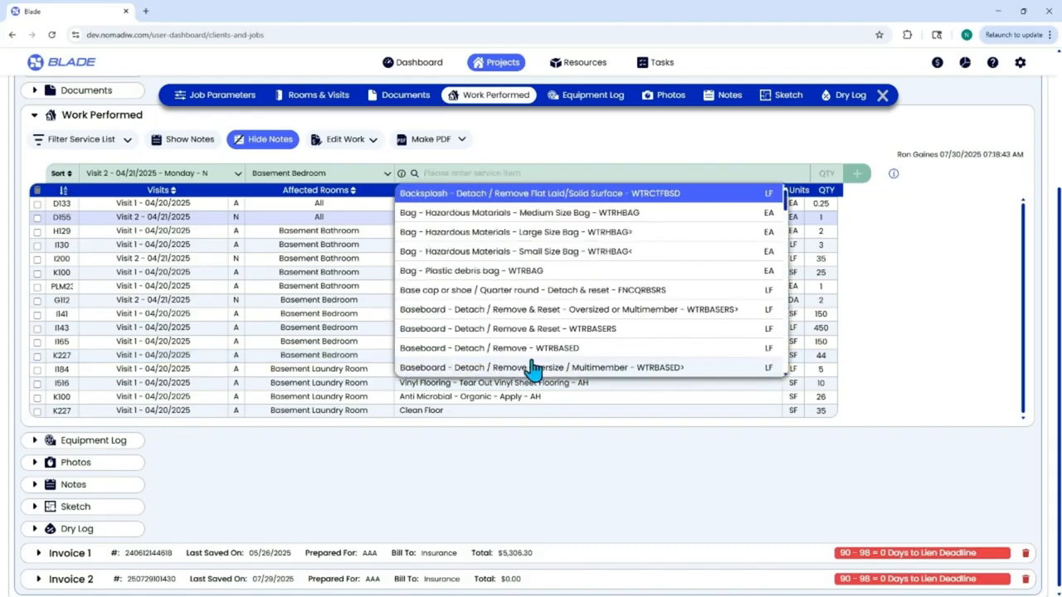
# Search the service items for "filte" and clear the search
pyautogui.write('ful')
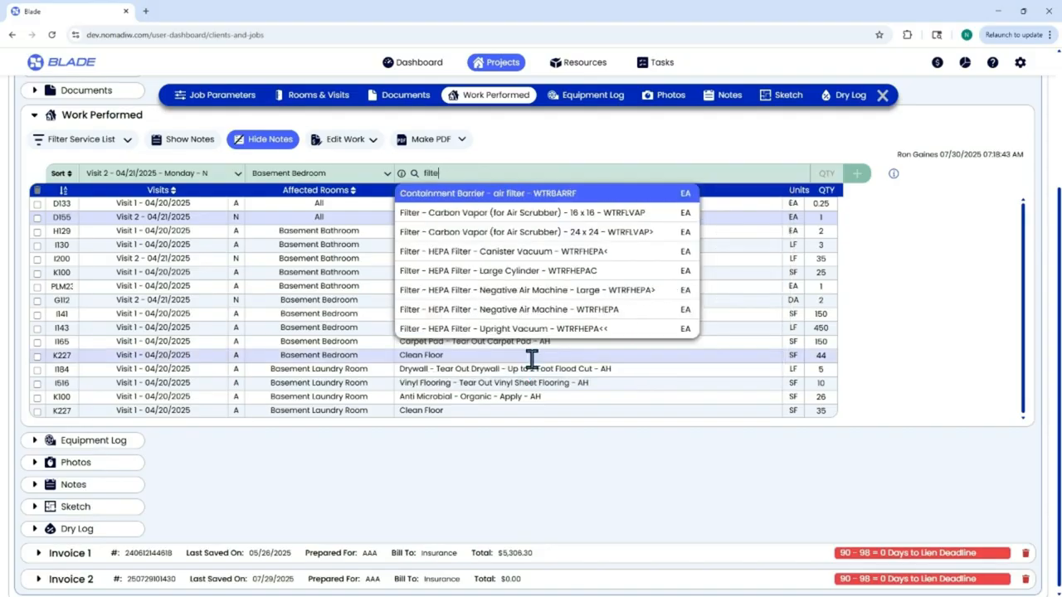
pyautogui.press('BackSpace')
pyautogui.press('BackSpace')
pyautogui.press('BackSpace')
pyautogui.press('BackSpace')
pyautogui.press('BackSpace')
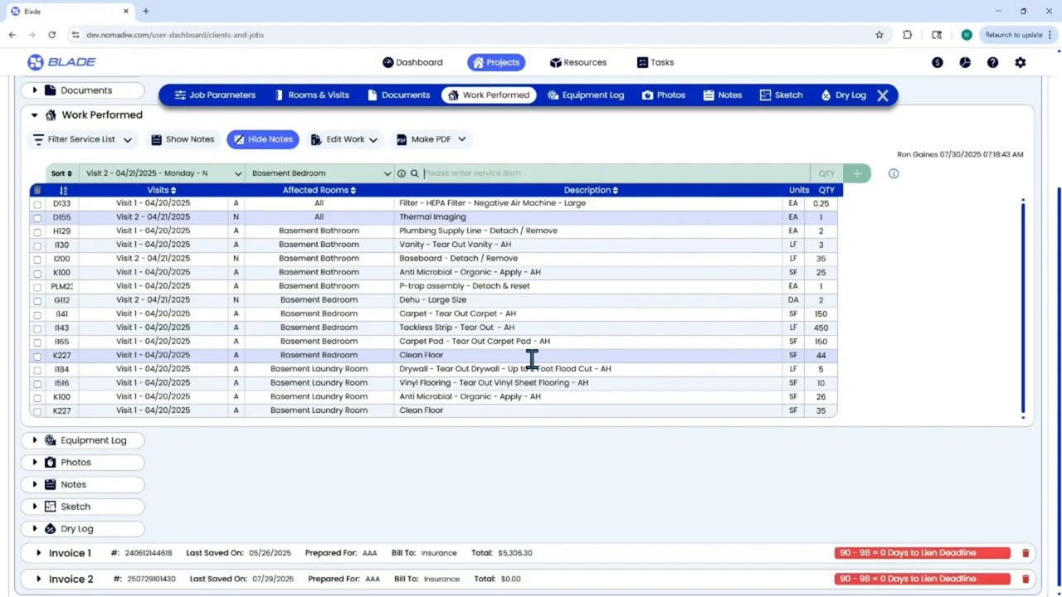
# Search the service items for "2 f", and replace that term with "dryer"
pyautogui.write('2 f')
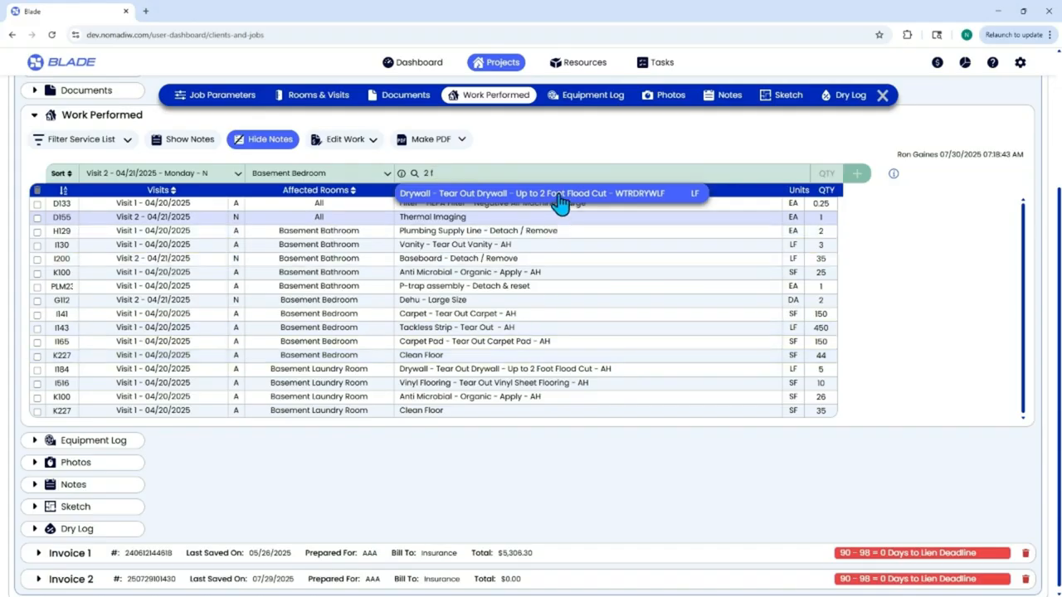
pyautogui.moveTo(452, 173); pyautogui.dragTo(406, 173)
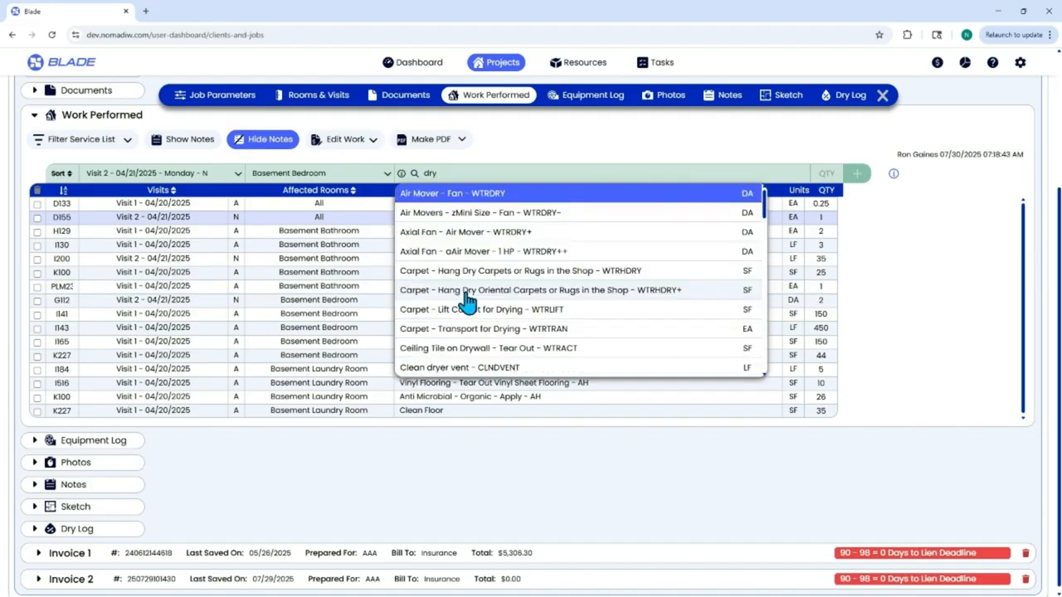
pyautogui.write('er')
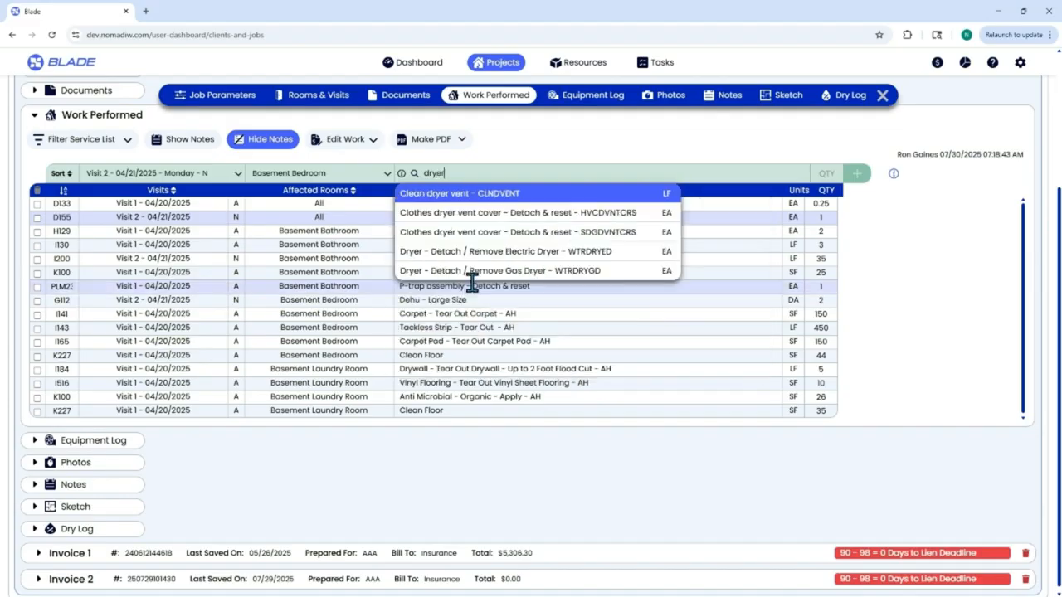
# Choose the service item Dryer - Detach / Remove Electric Dryer and review its item description
pyautogui.click(488, 251)
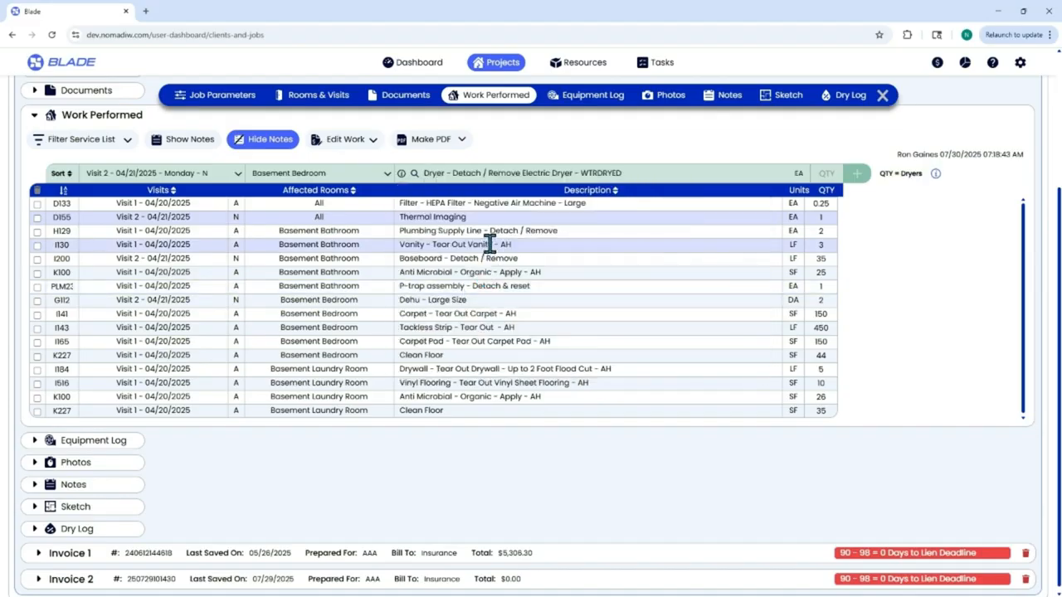
pyautogui.click(401, 175)
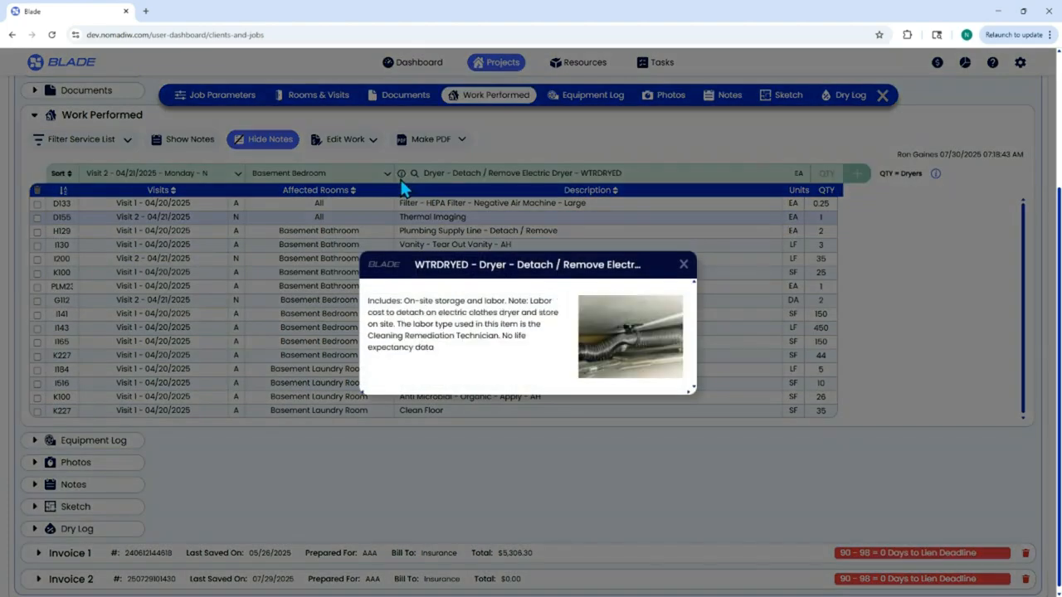
pyautogui.click(684, 265)
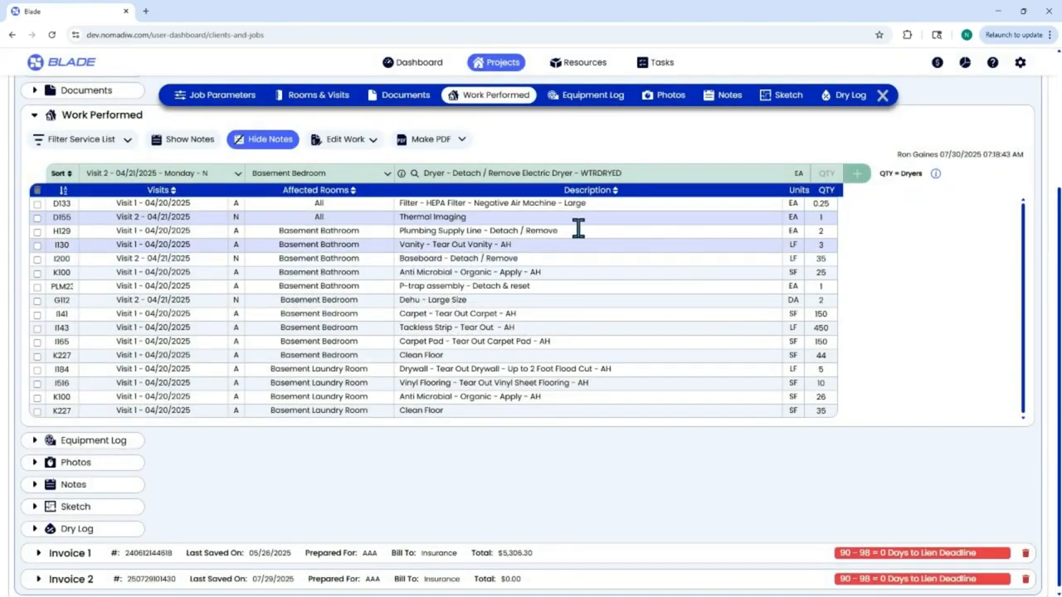
# Set the affected room to Basement Laundry Room and add the electric dryer item with a quantity of 1
pyautogui.click(357, 177)
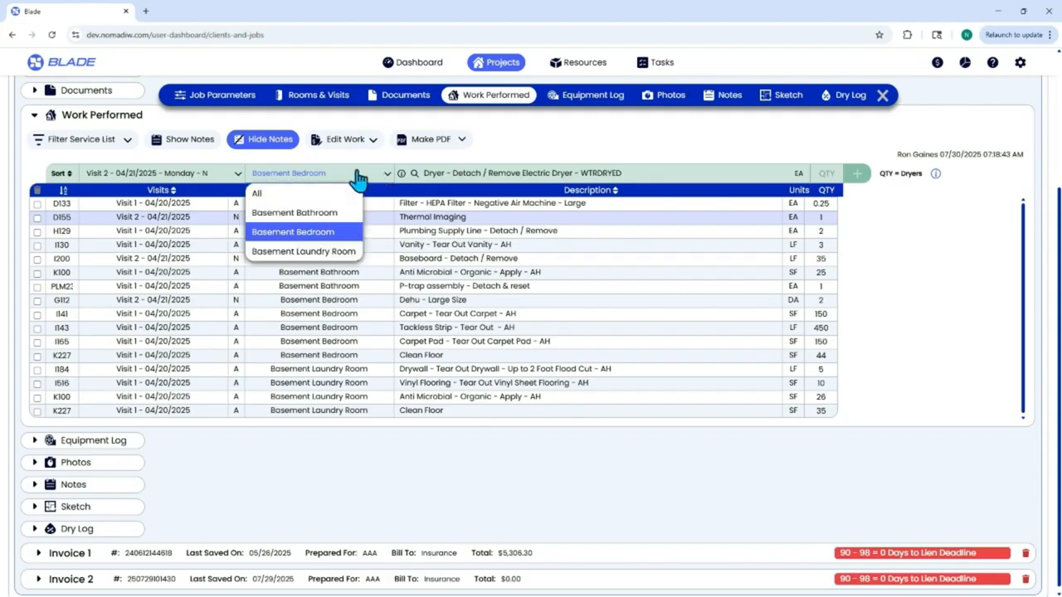
pyautogui.click(324, 251)
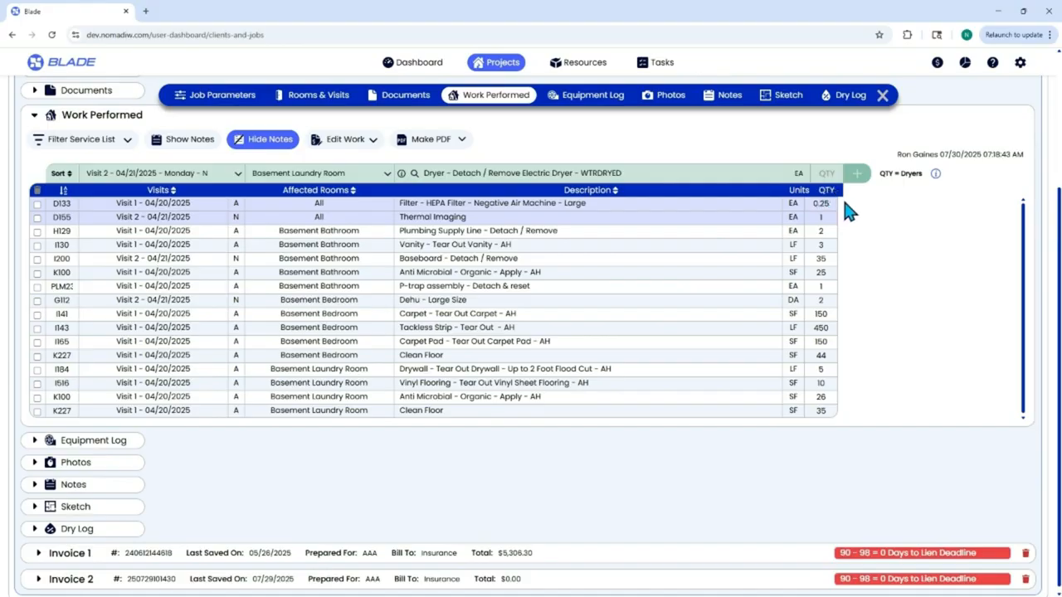
pyautogui.click(827, 173)
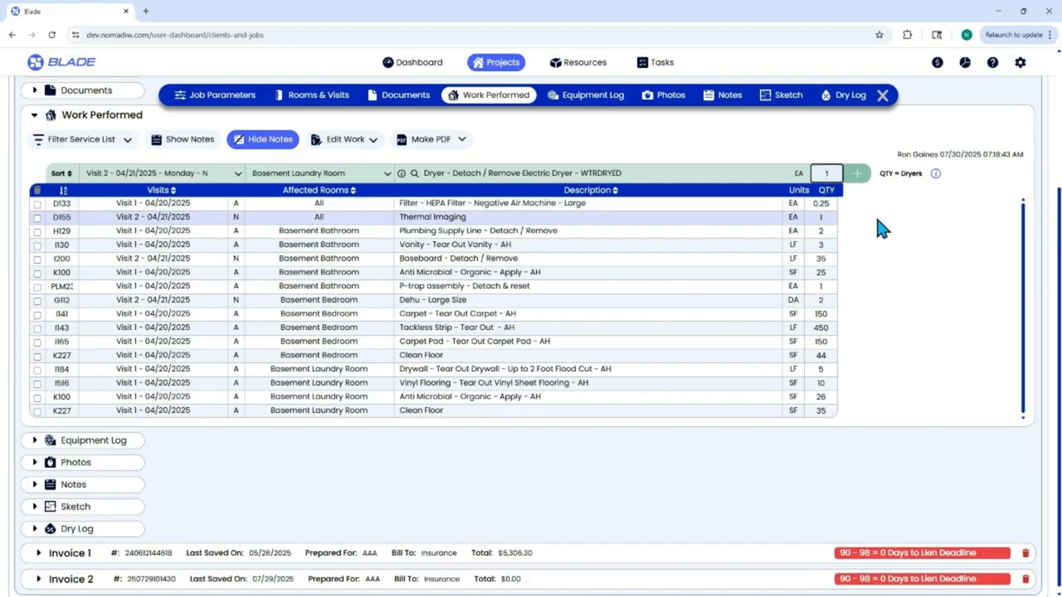
pyautogui.write('1')
pyautogui.click(856, 173)
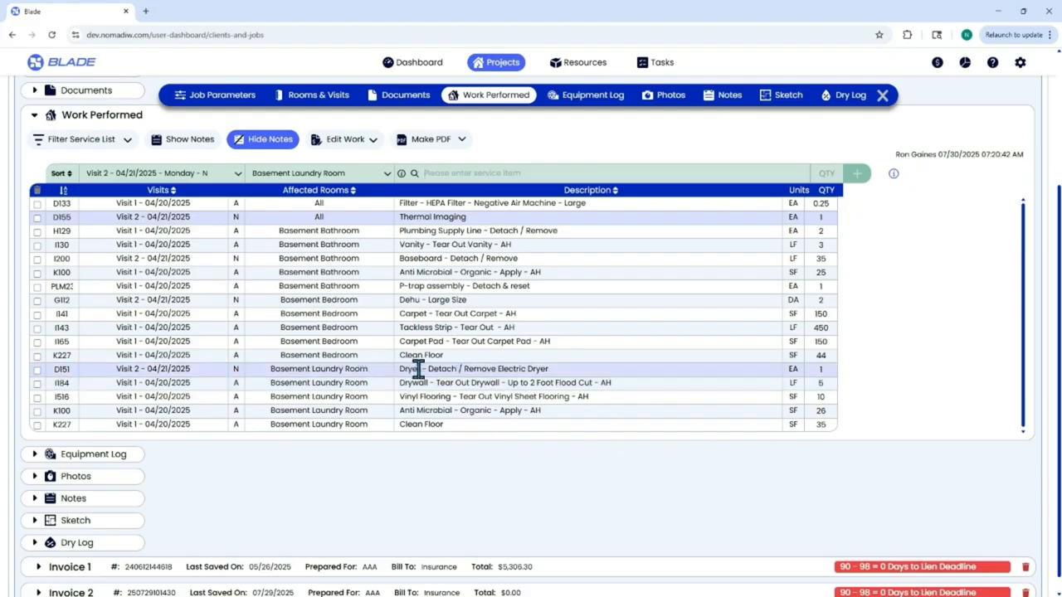
# Change the Plumbing Supply Line row's affected room to Basement Bathrooms, and restore it to Basement Bathroom
pyautogui.click(358, 231)
pyautogui.write('s')
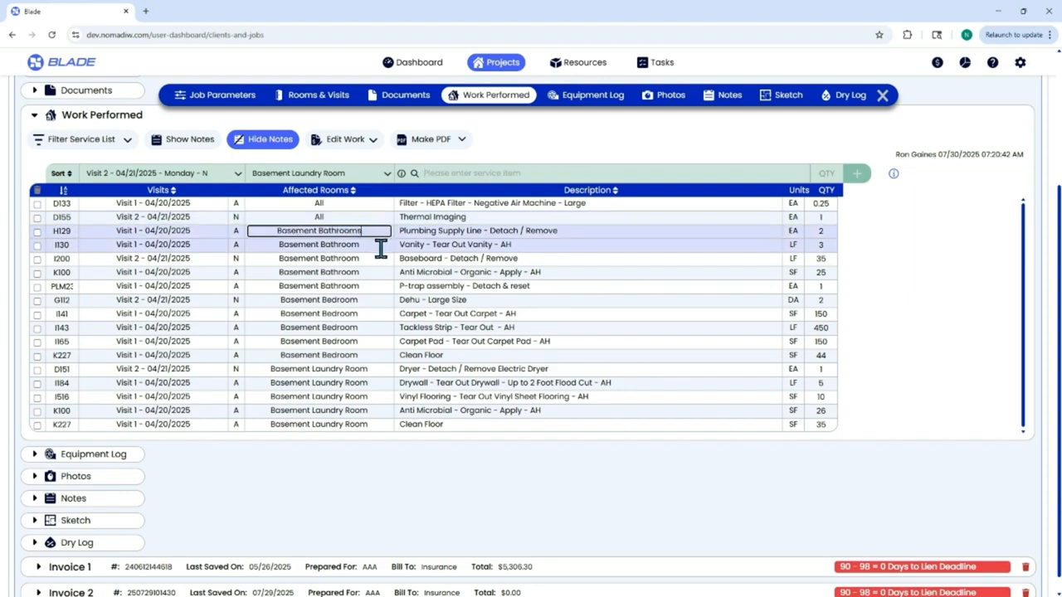
pyautogui.click(380, 244)
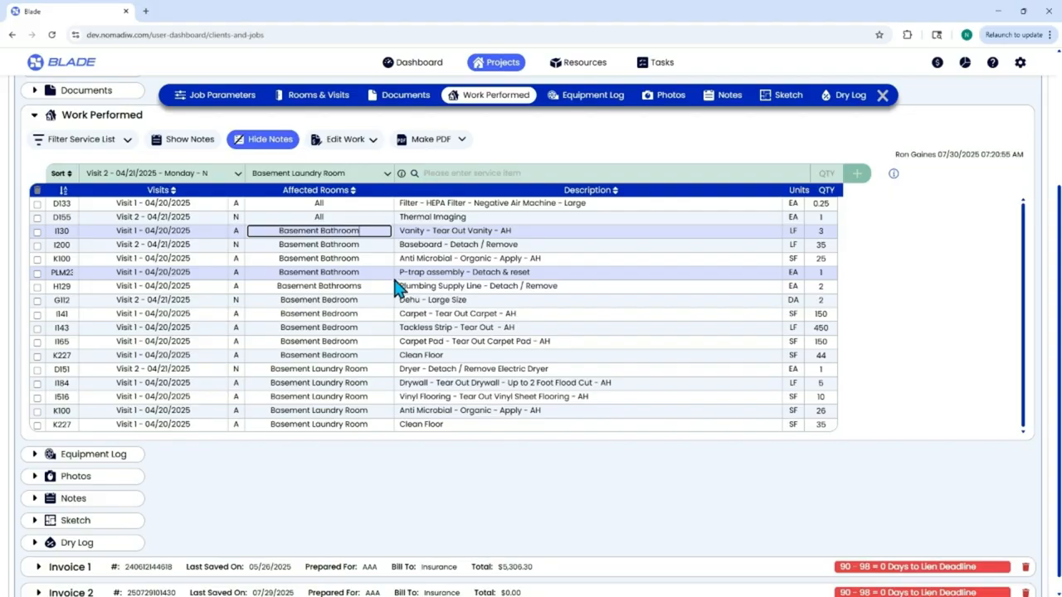
pyautogui.click(391, 285)
pyautogui.press('BackSpace')
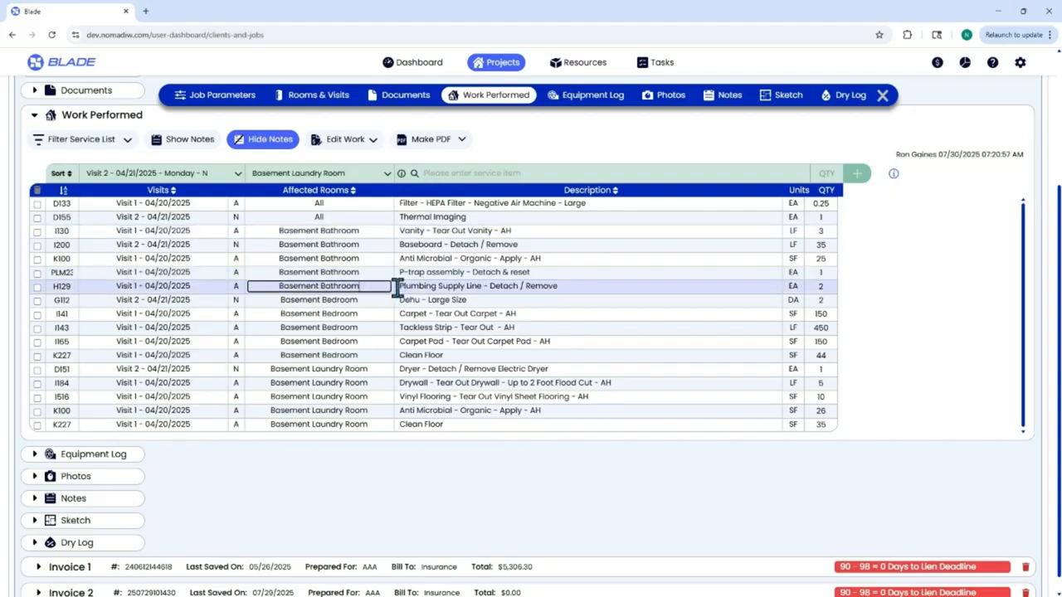
pyautogui.click(557, 286)
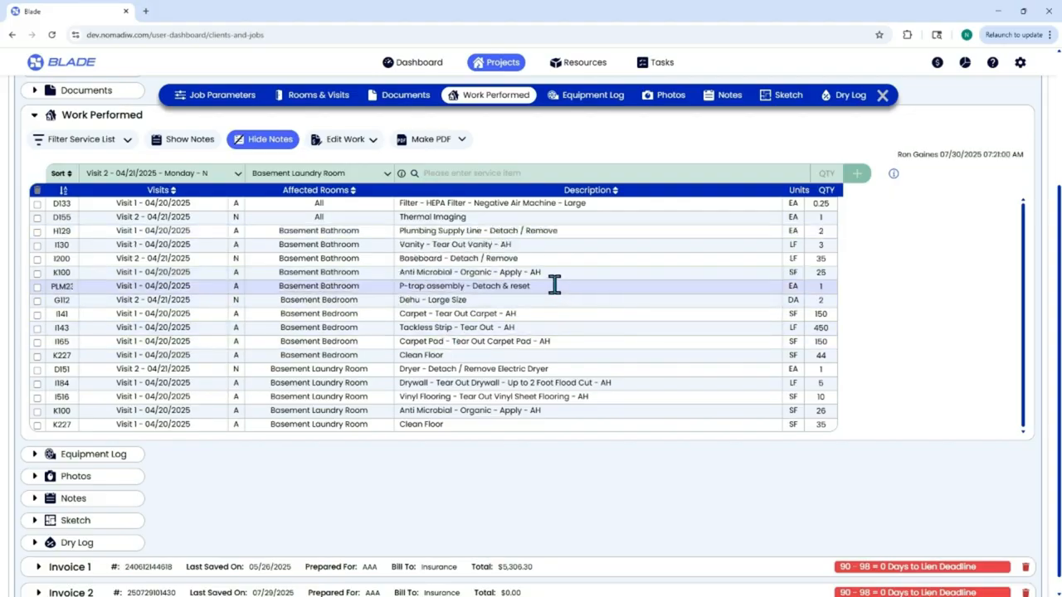
# Set the quantity of the Basement Bathroom's Baseboard - Detach / Remove line to 32
pyautogui.click(551, 272)
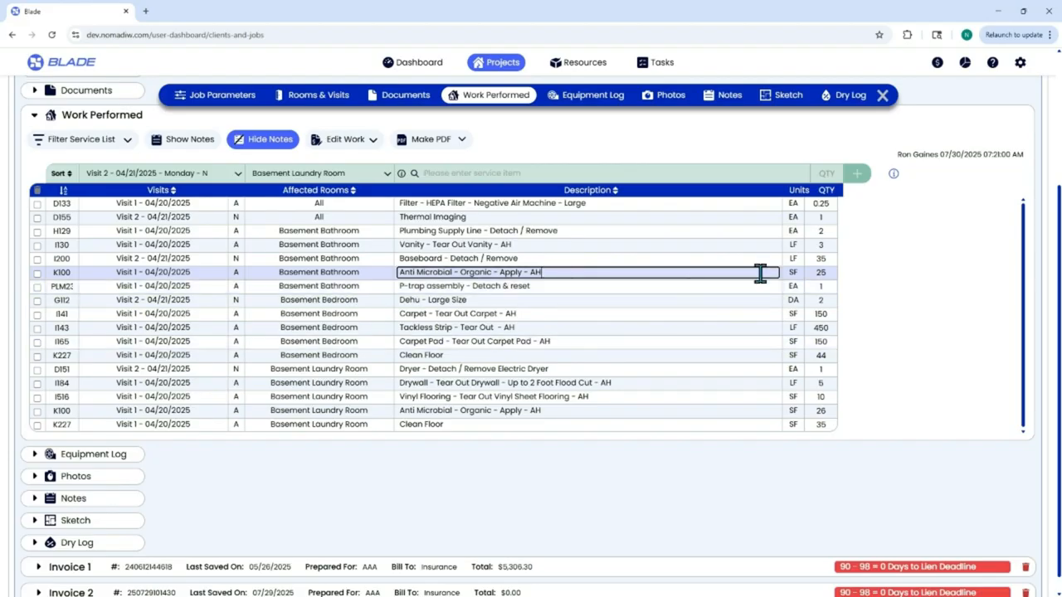
pyautogui.click(823, 259)
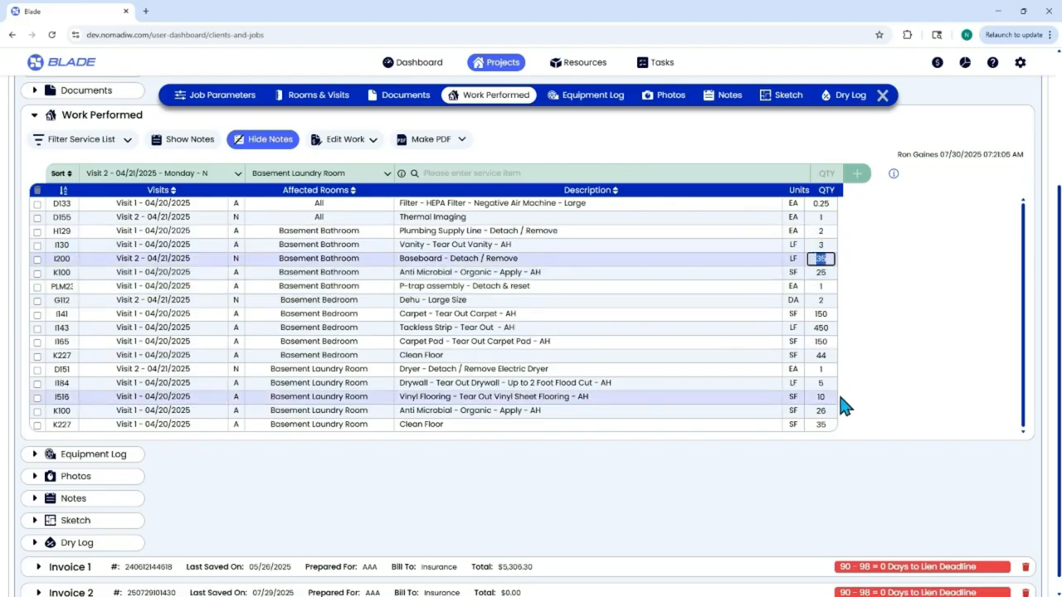
pyautogui.write('32')
pyautogui.click(821, 272)
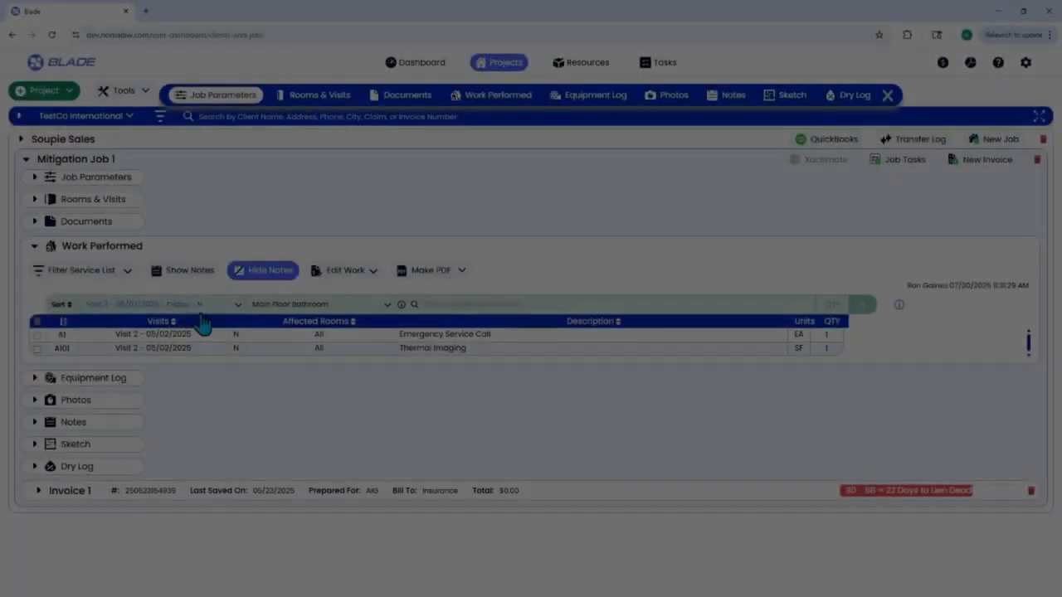
# Add Flooring - Tear Out Vinyl Sheet Flooring - Bag for Visit 2 (05/02/2025) in the Main Floor Bathroom with a quantity of 12
pyautogui.click(202, 305)
pyautogui.click(206, 326)
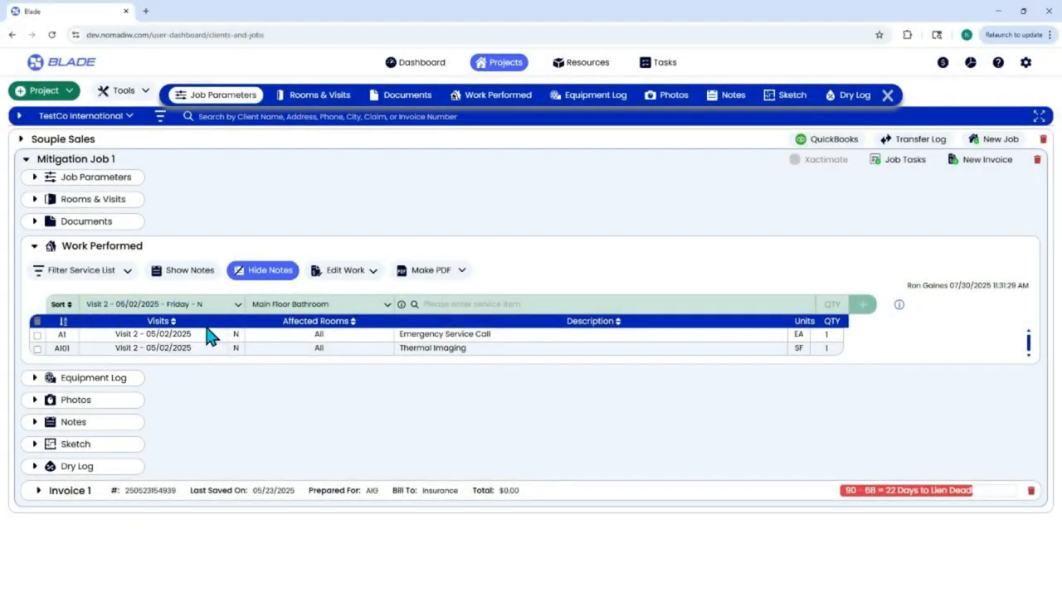
pyautogui.click(490, 304)
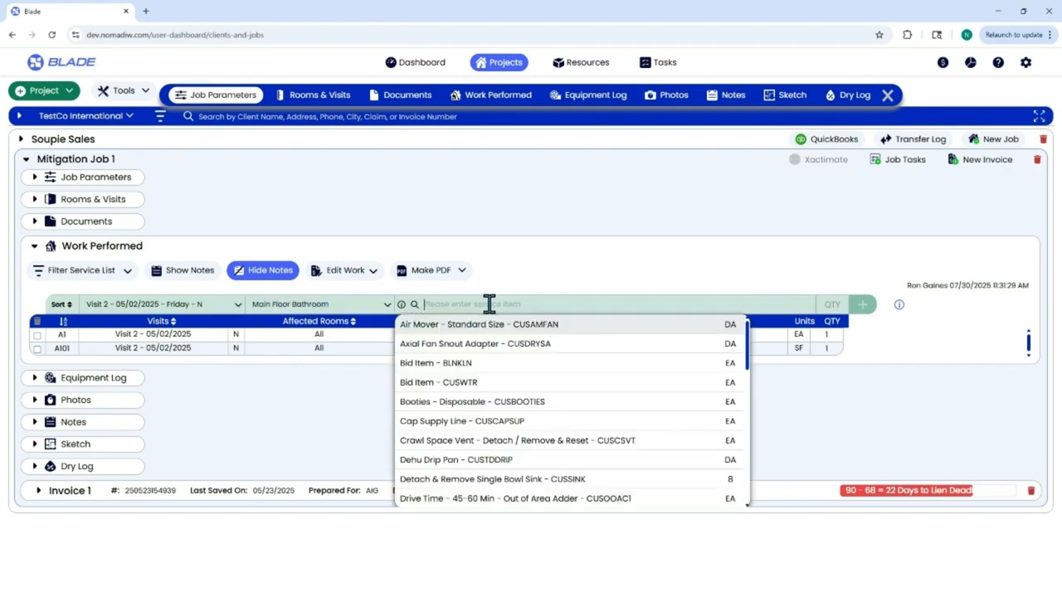
pyautogui.write('vinyl')
pyautogui.press('Return')
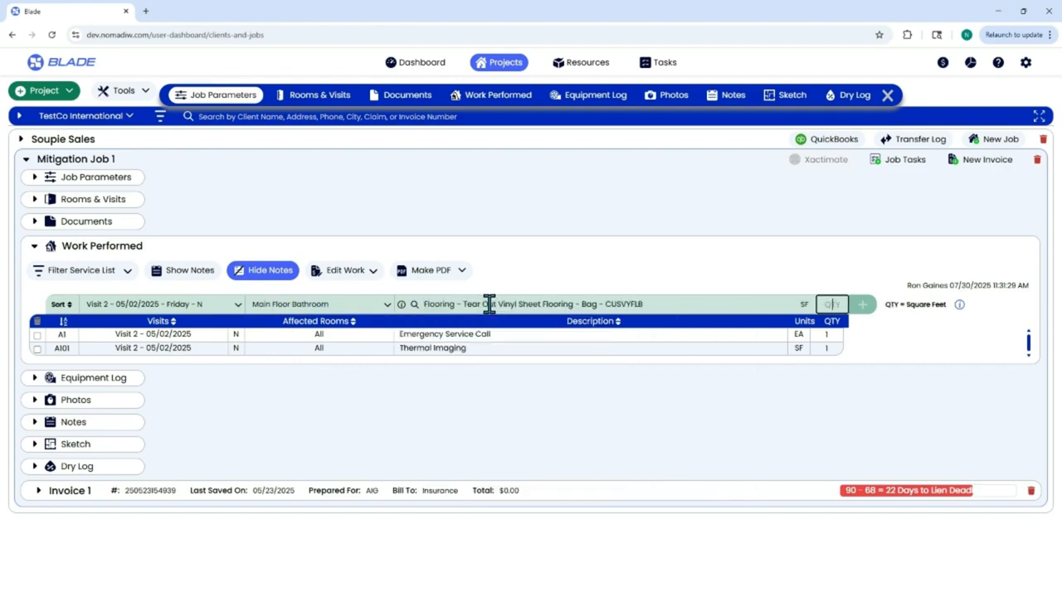
pyautogui.write('12')
pyautogui.press('Return')
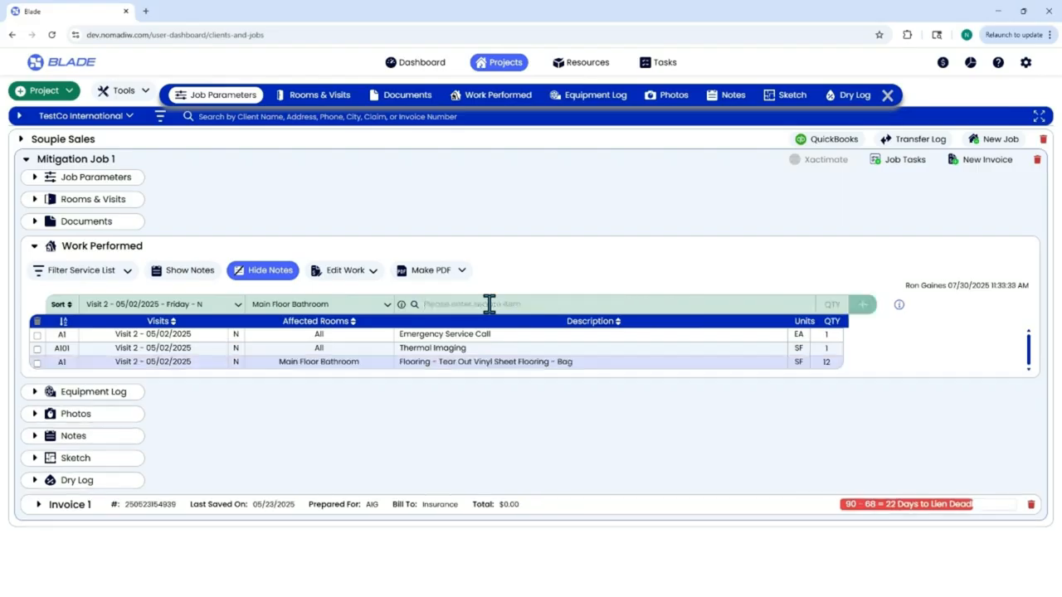
# Add Flooring - Tear Out Vinyl Sheet Flooring - Bag - AH for Visit 3 (05/03/2025) in the Main Floor Bathroom, quantity 2
pyautogui.click(212, 305)
pyautogui.click(197, 352)
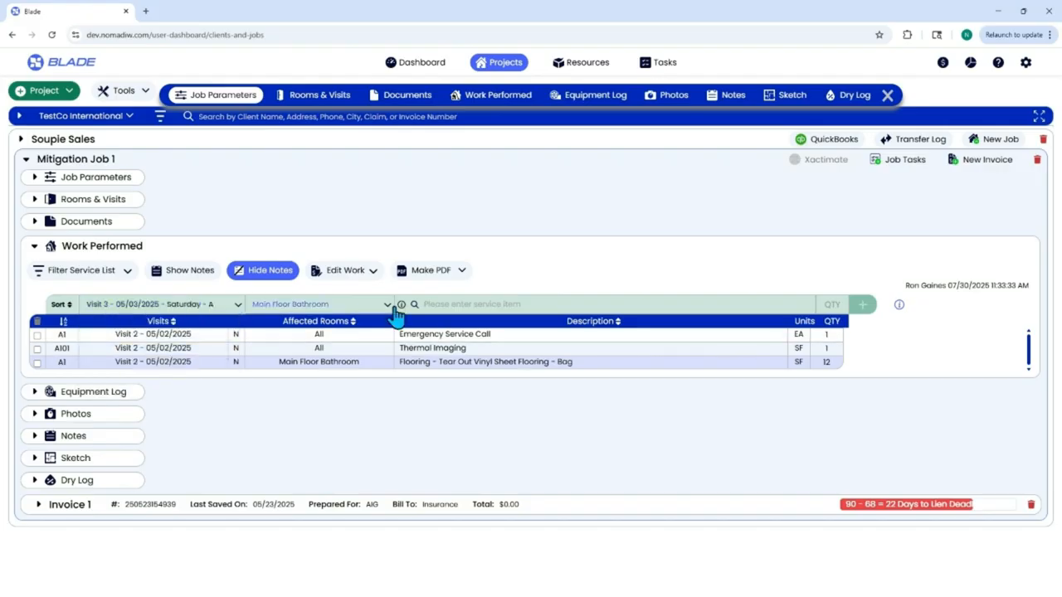
pyautogui.click(464, 304)
pyautogui.write('vinyl')
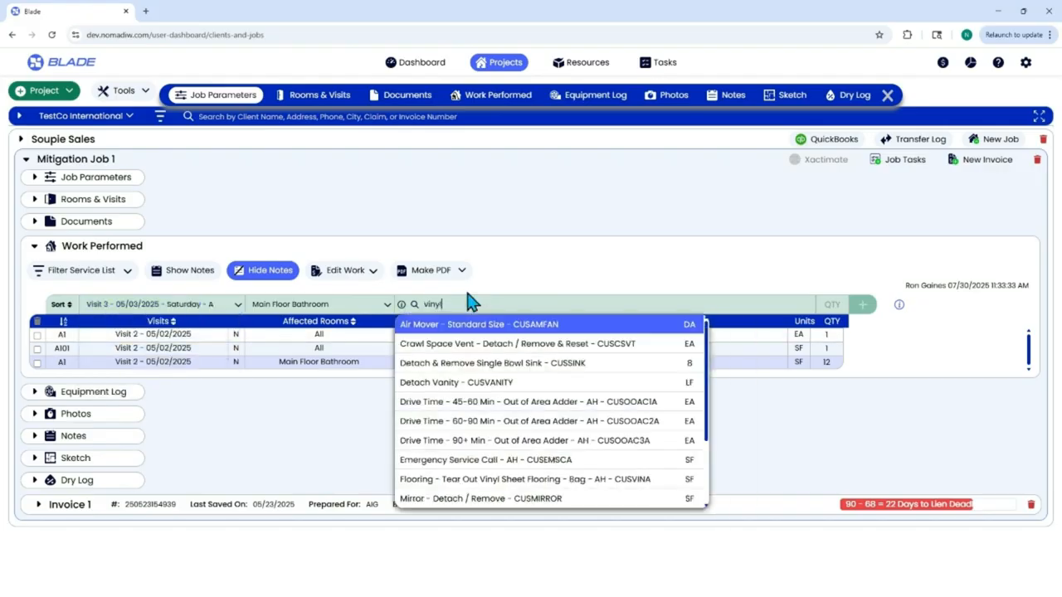
pyautogui.press('Return')
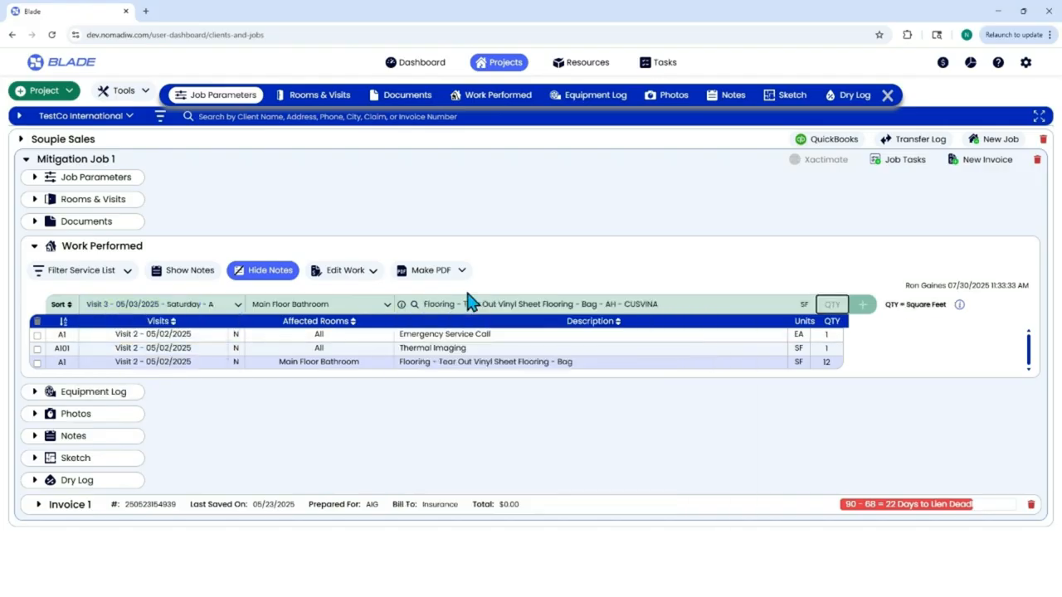
pyautogui.write('2')
pyautogui.press('Return')
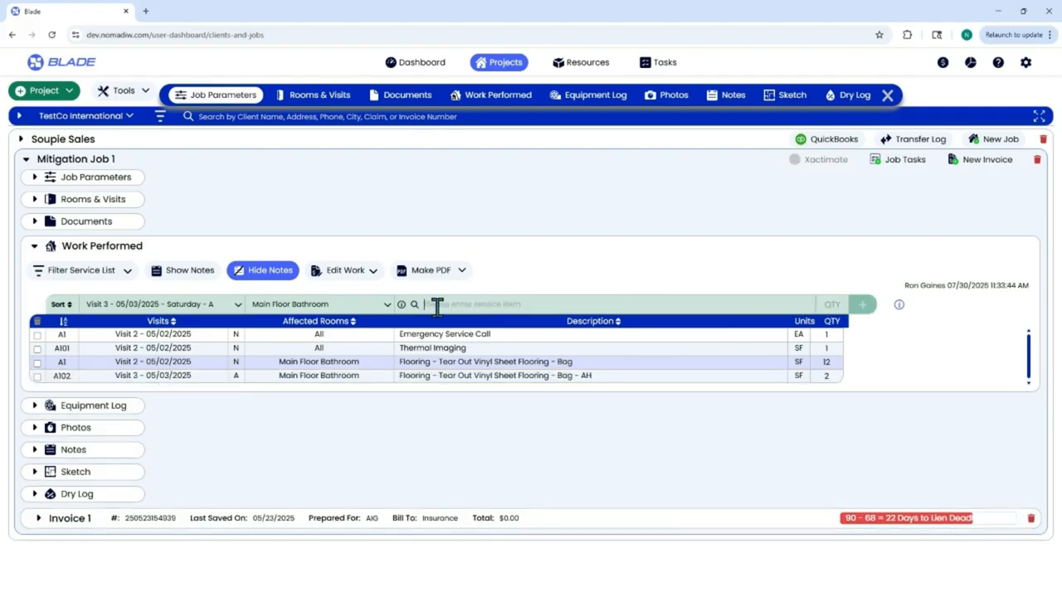
# Add Flooring - Tear Out Vinyl Sheet Flooring - Bag for Visit 4 (05/05/2025, Monday) in the Main Floor Bathroom, quantity 3
pyautogui.click(204, 304)
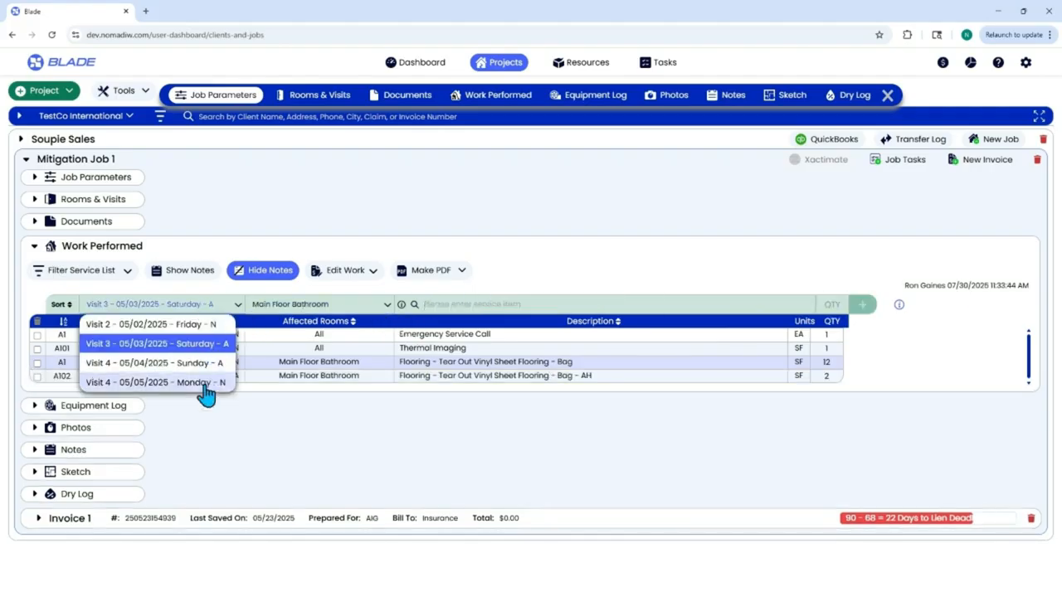
pyautogui.click(208, 382)
pyautogui.click(509, 302)
pyautogui.write('vinyl')
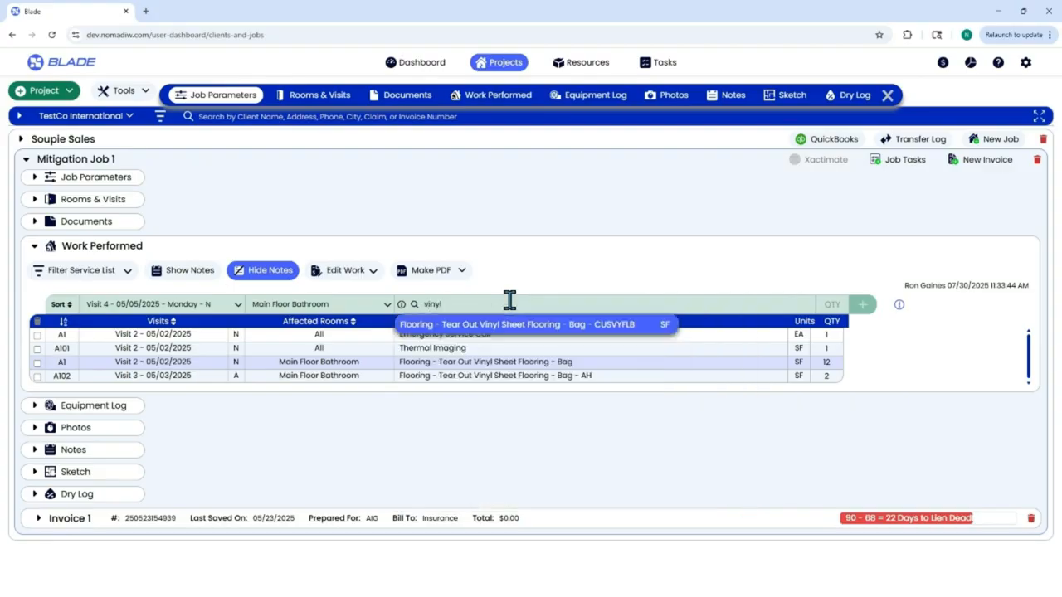
pyautogui.press('Return')
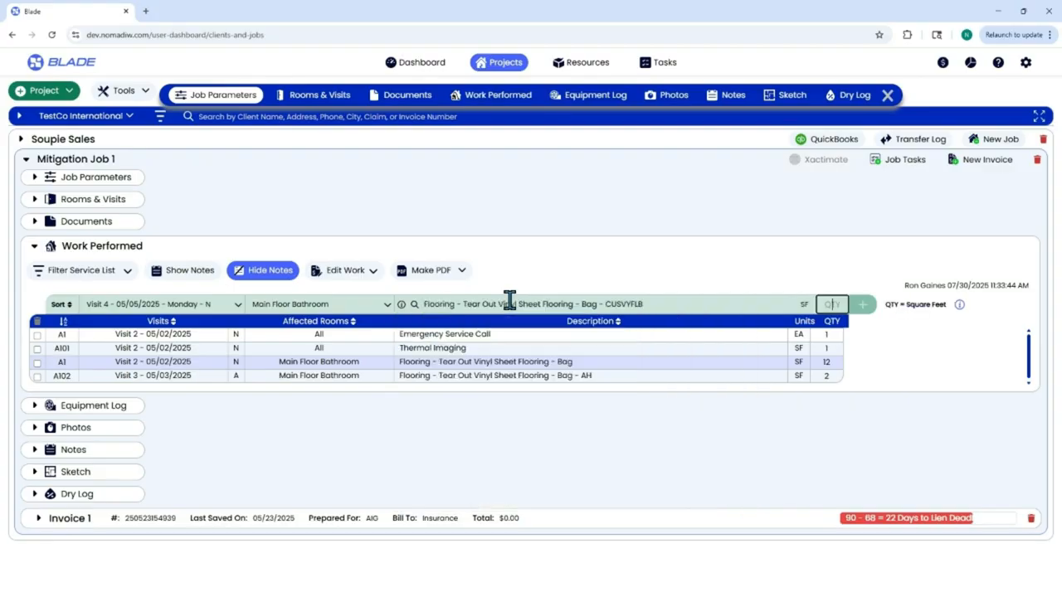
pyautogui.write('3')
pyautogui.press('Return')
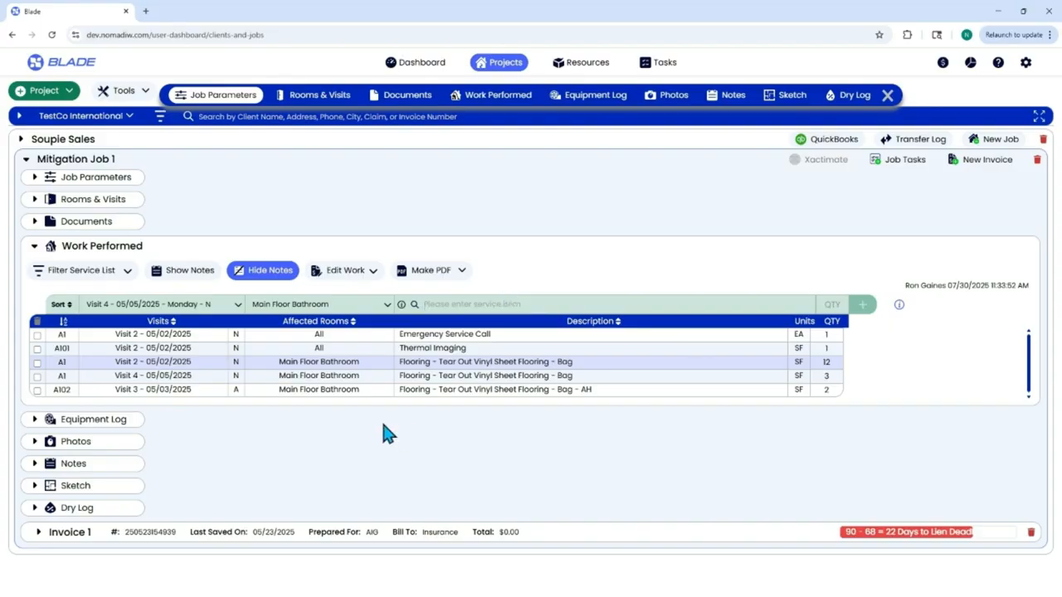
# Set the second sort level of the Work Performed lines to Visits and close the sort settings
pyautogui.click(172, 329)
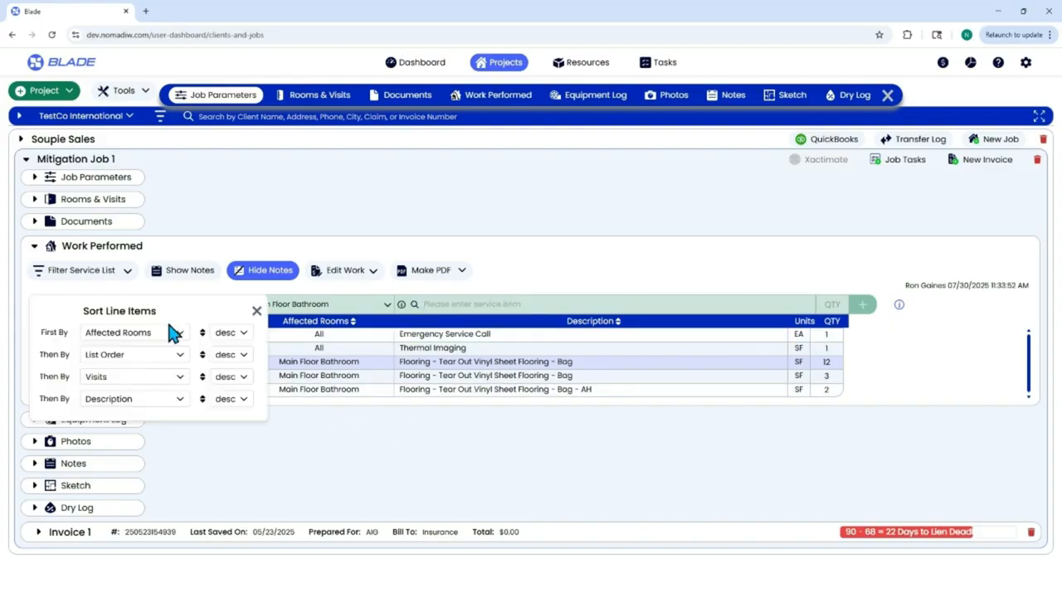
pyautogui.click(140, 357)
pyautogui.click(125, 394)
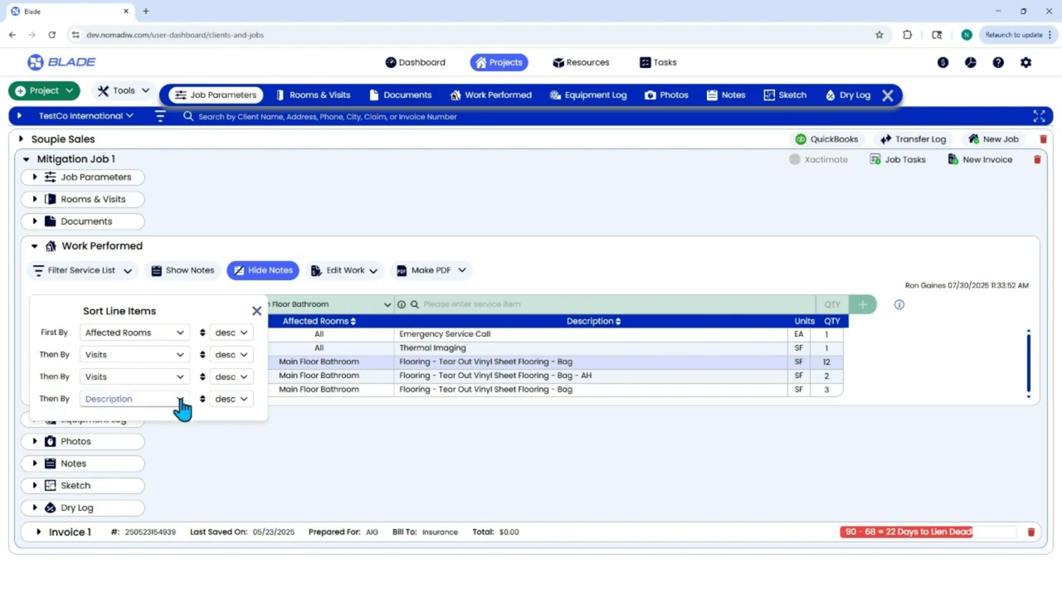
pyautogui.click(257, 312)
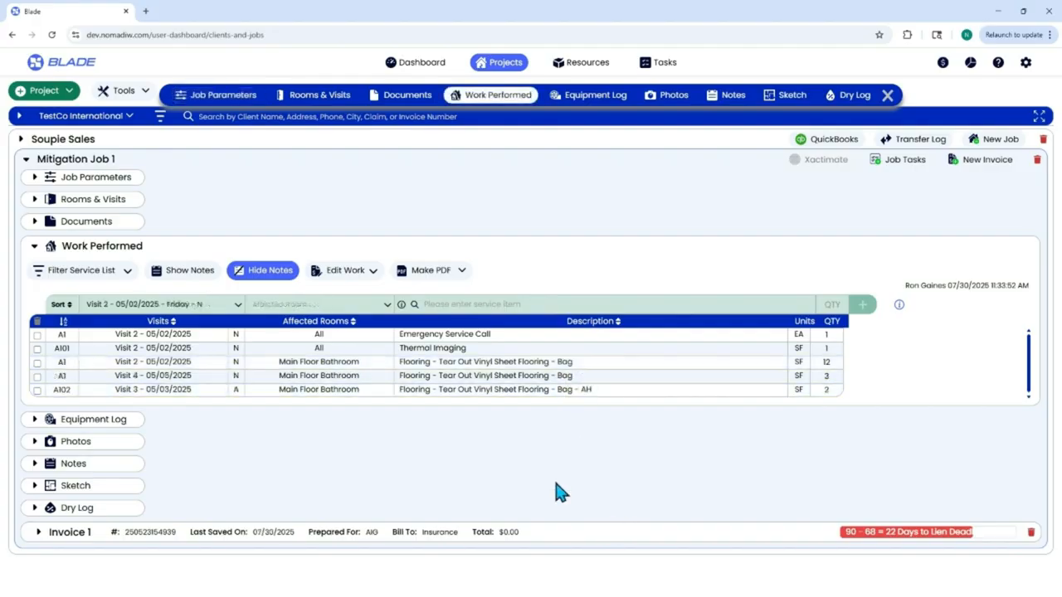
# Expand Invoice 1, create its lines from Work Performed, and collapse the invoice again
pyautogui.click(36, 533)
pyautogui.scroll(-3, 349, 461)
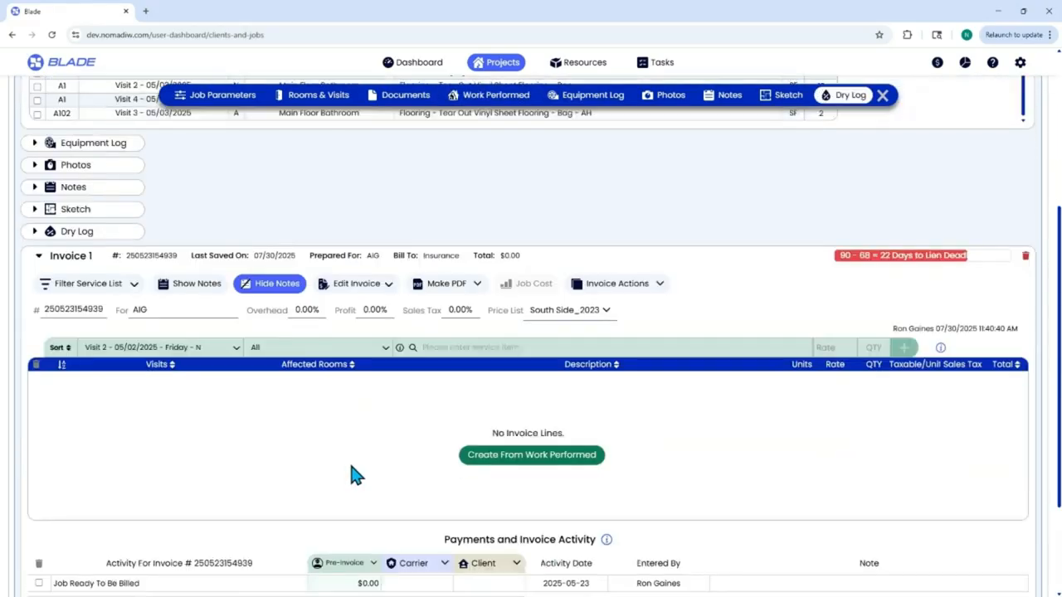
pyautogui.click(357, 287)
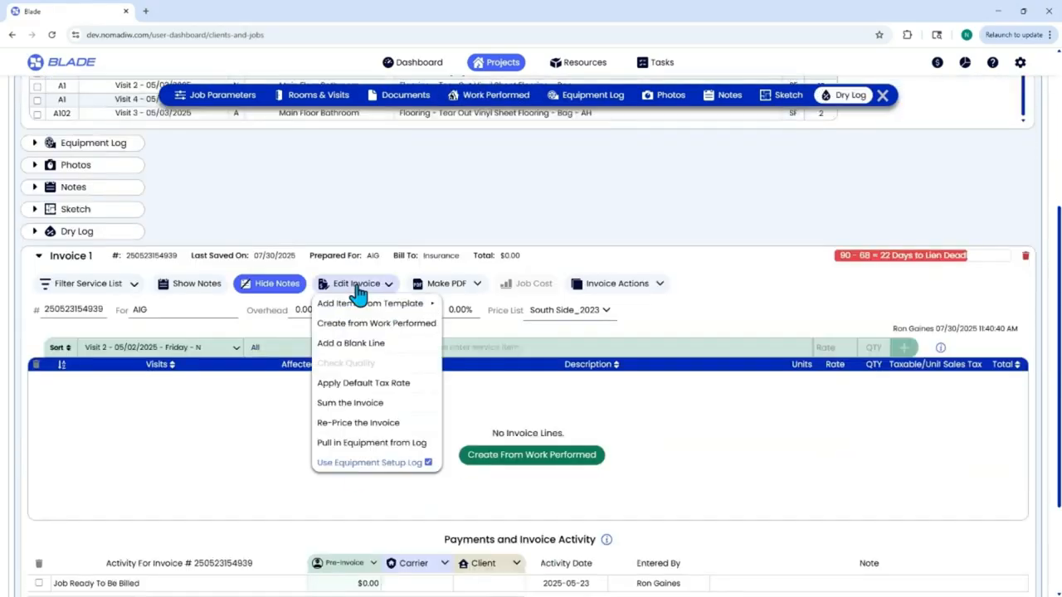
pyautogui.click(410, 325)
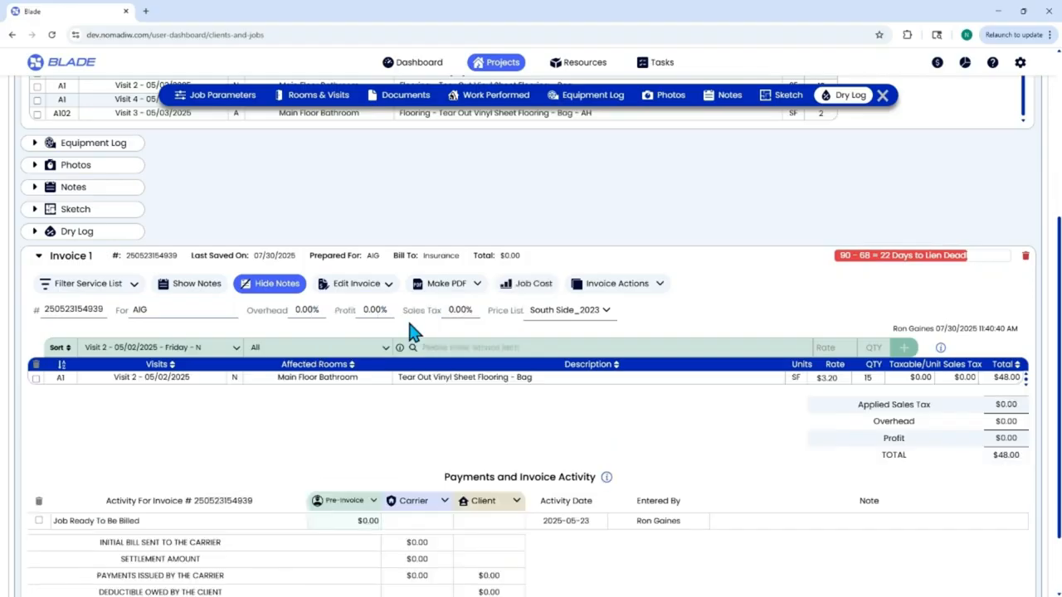
pyautogui.scroll(-1, 640, 446)
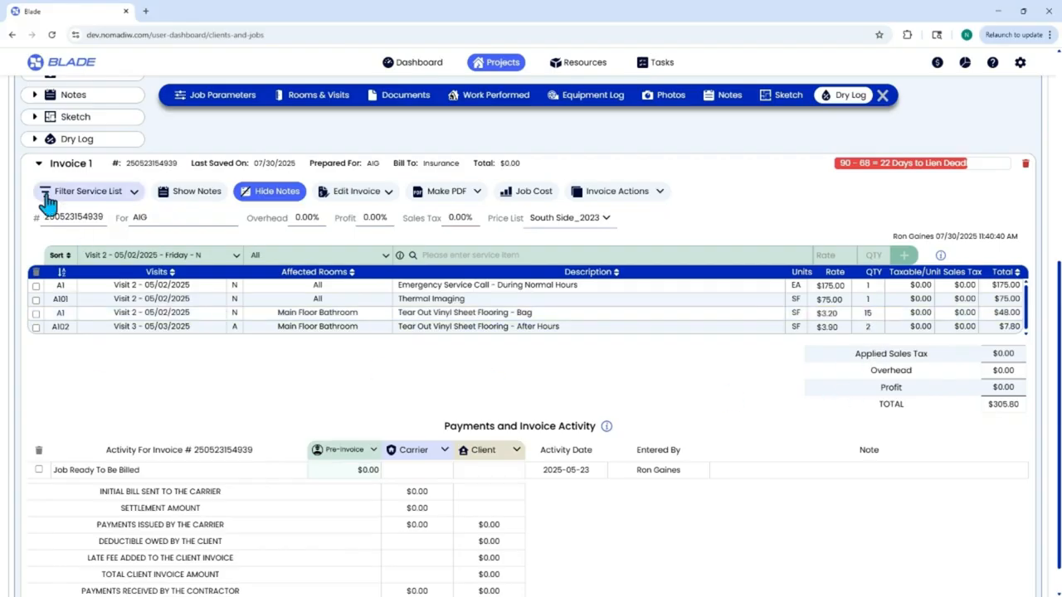
pyautogui.click(39, 164)
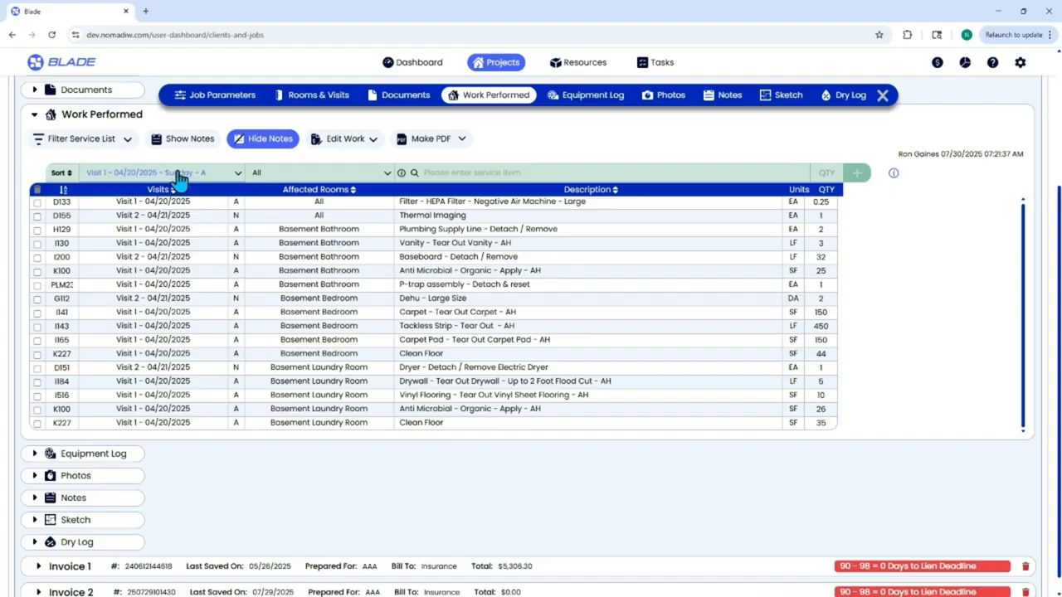
# Review the visit choices available for new Work Performed lines, and close the list without changing the visit
pyautogui.click(178, 174)
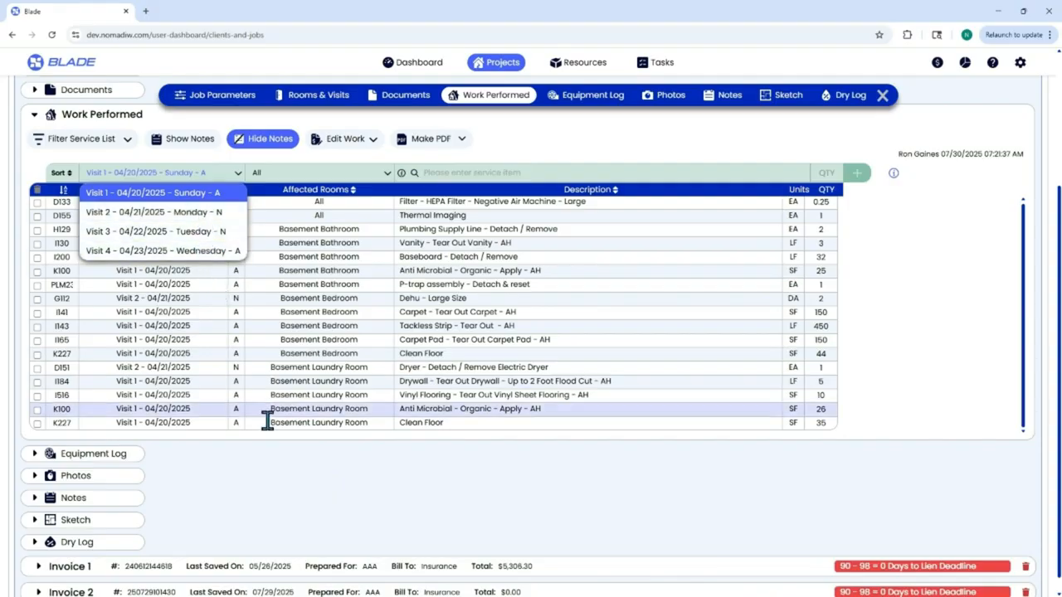
pyautogui.click(253, 471)
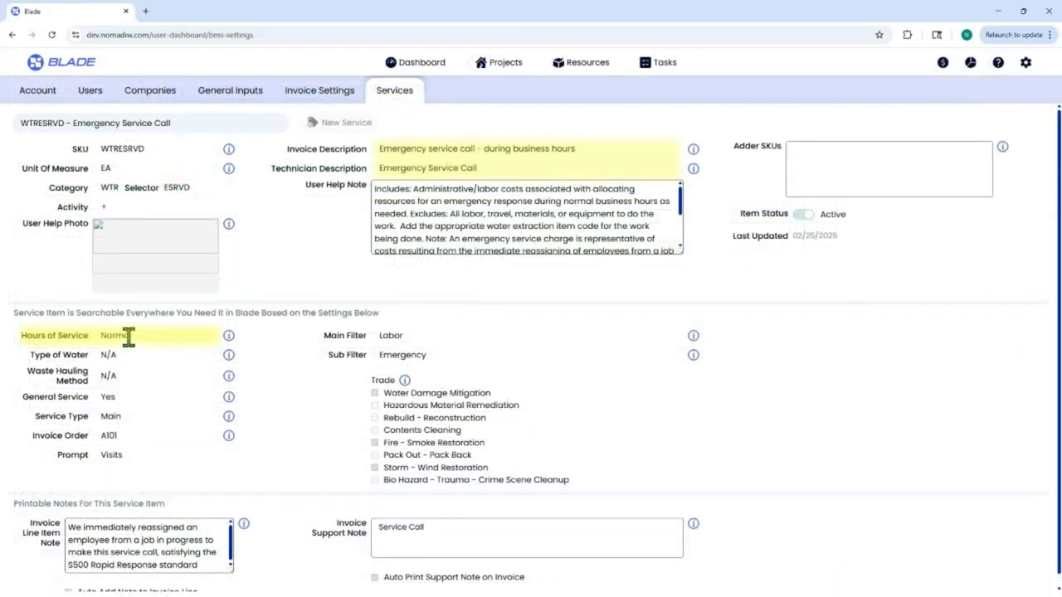
# Search the Services settings for "emergency" and open WTRESRV - Emergency Service Call - AH
pyautogui.moveTo(175, 122); pyautogui.dragTo(18, 165)
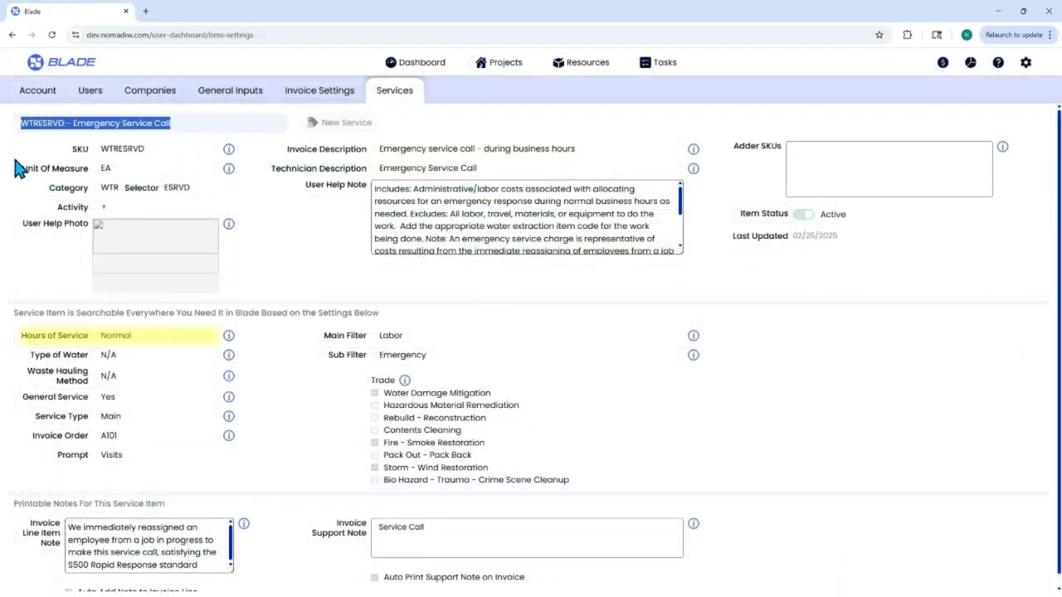
pyautogui.write('emergen')
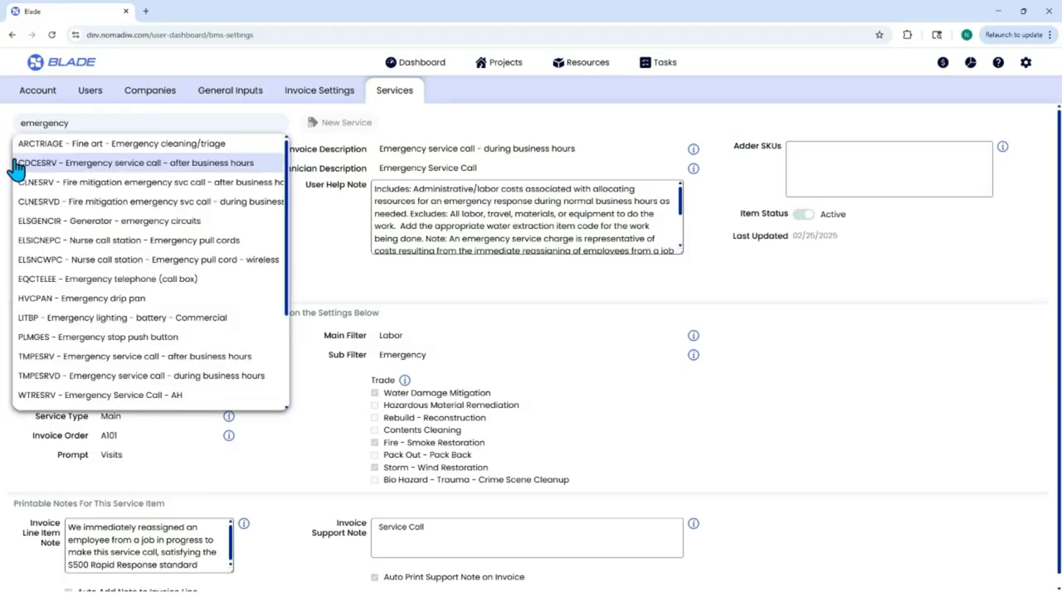
pyautogui.write('cy')
pyautogui.click(199, 397)
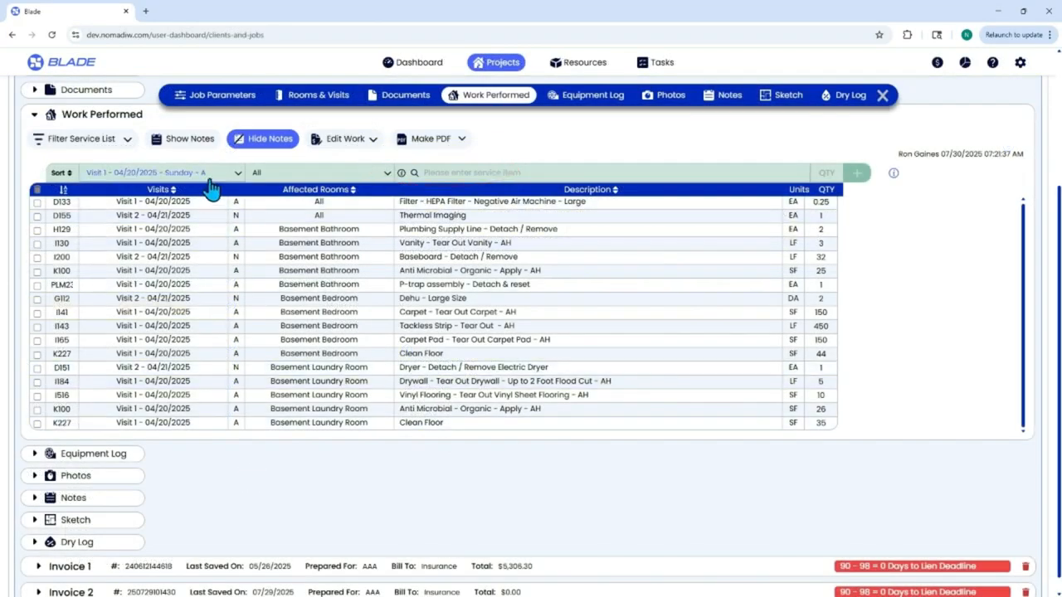
# Search Work Performed services for "emergen", switch to Visit 2 (04/21/2025, Monday), and select Emergency Service Call - WTRESRVD
pyautogui.click(470, 174)
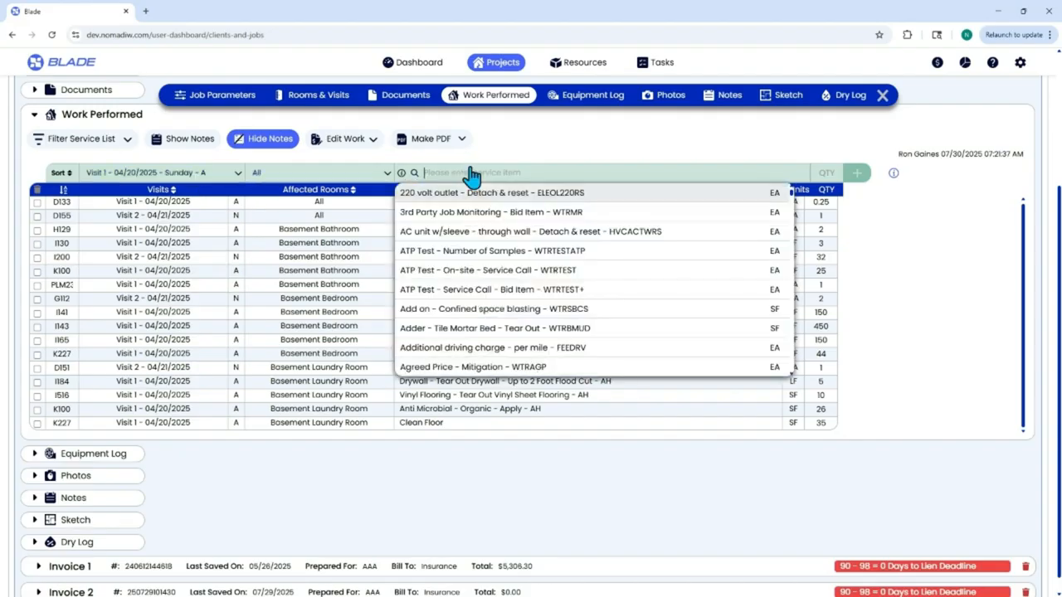
pyautogui.write('emergen')
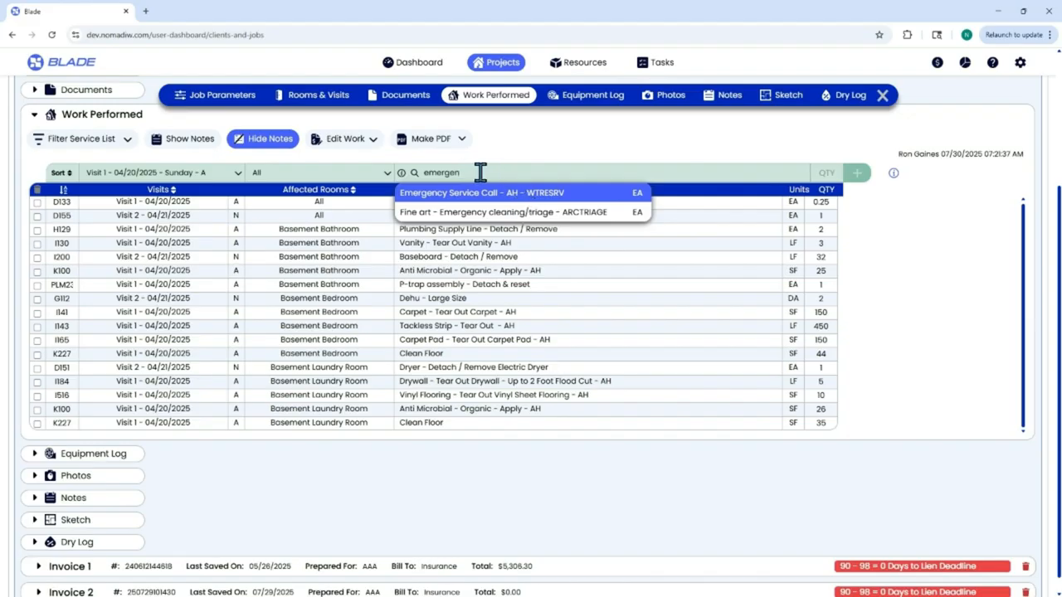
pyautogui.click(166, 174)
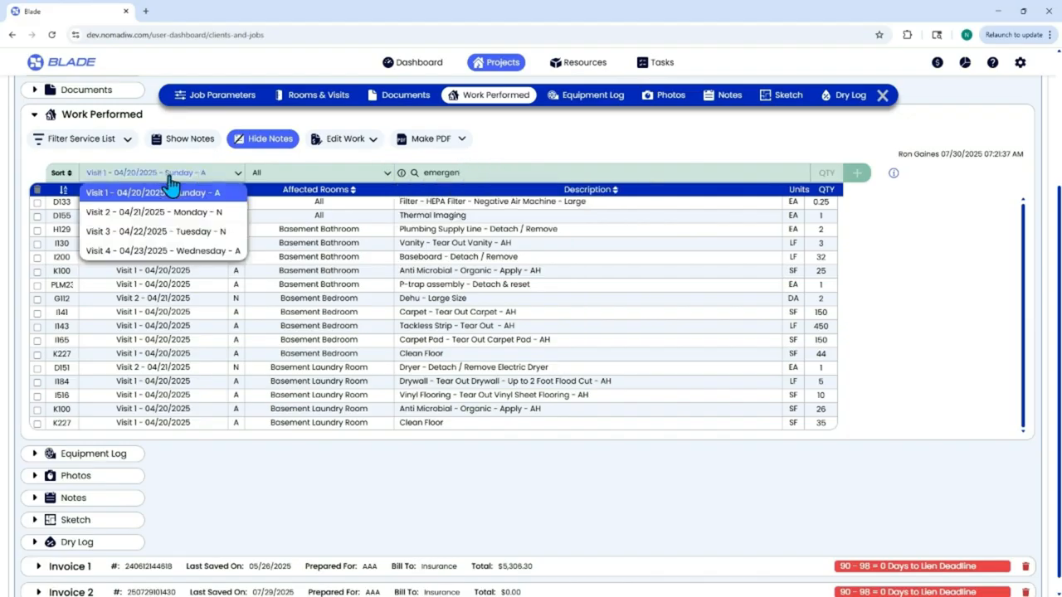
pyautogui.click(191, 214)
pyautogui.click(477, 172)
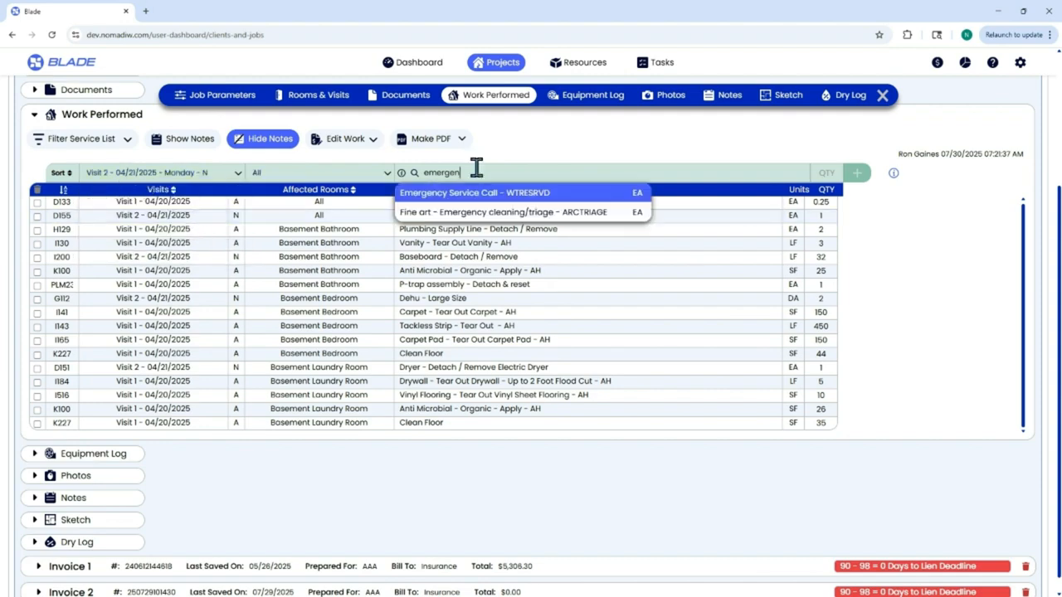
pyautogui.click(534, 196)
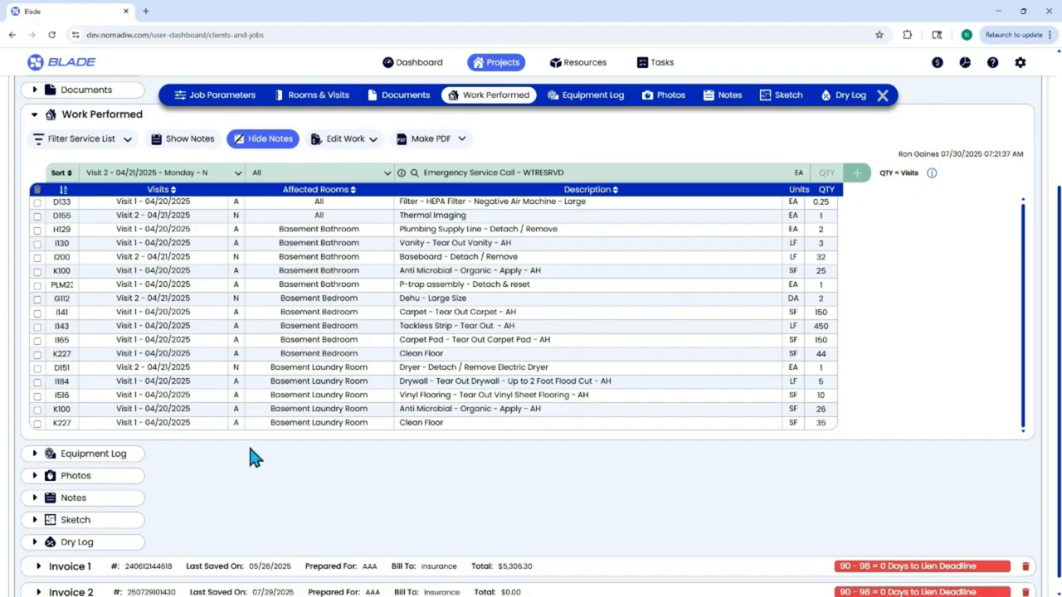
# Set the water category of Mitigation Job 1 to CAT 3 in its Job Parameters
pyautogui.scroll(1, 249, 448)
pyautogui.click(121, 141)
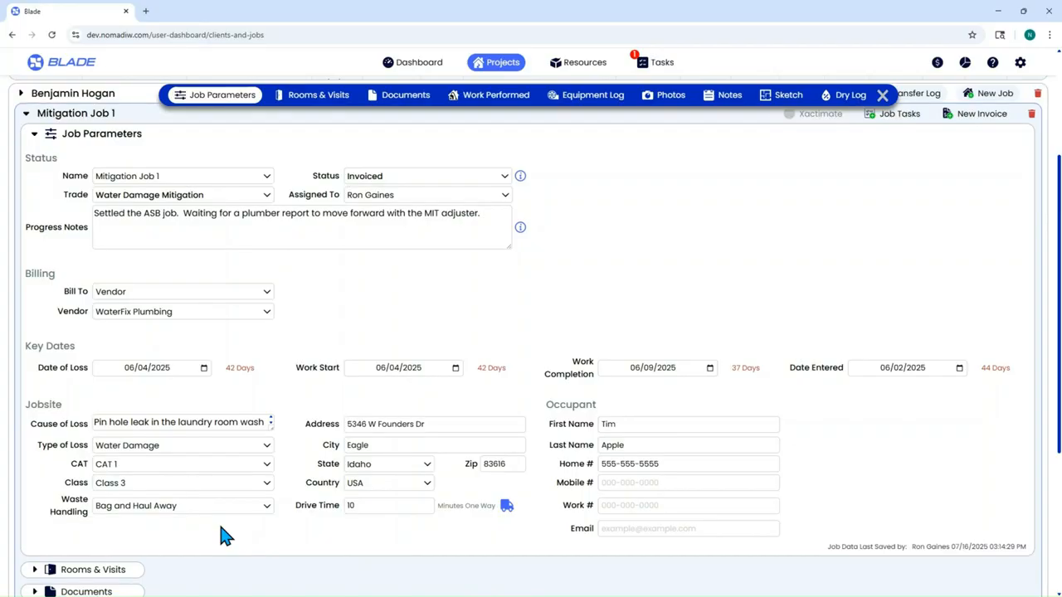
pyautogui.click(187, 466)
pyautogui.click(103, 520)
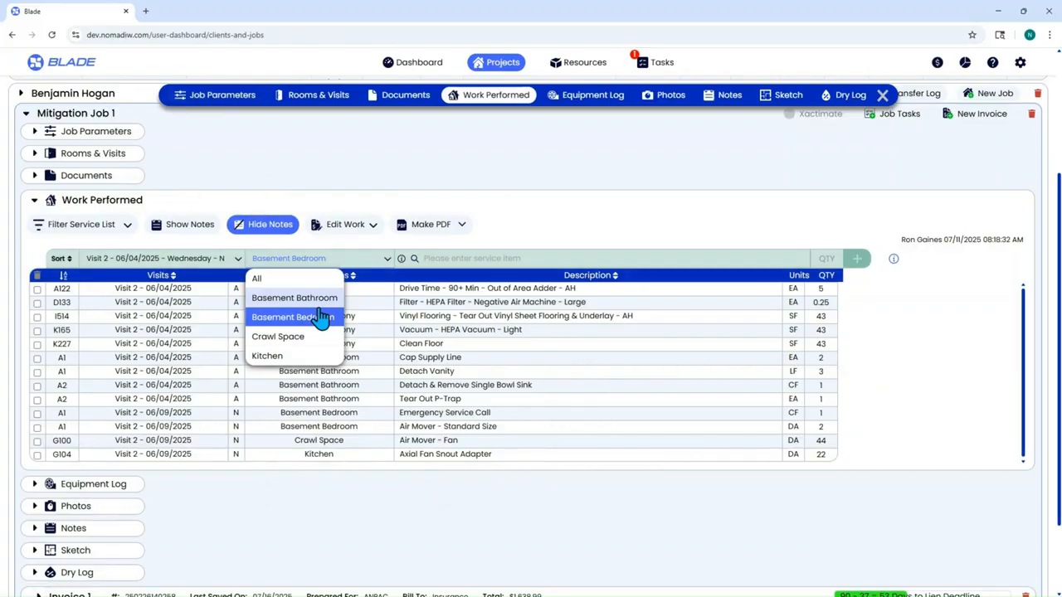
# Add Tear Out Solid Surface Shower Surround - CAT 3 for Visit 2 (06/04/2025) in the Basement Bathroom, quantity 35
pyautogui.click(315, 309)
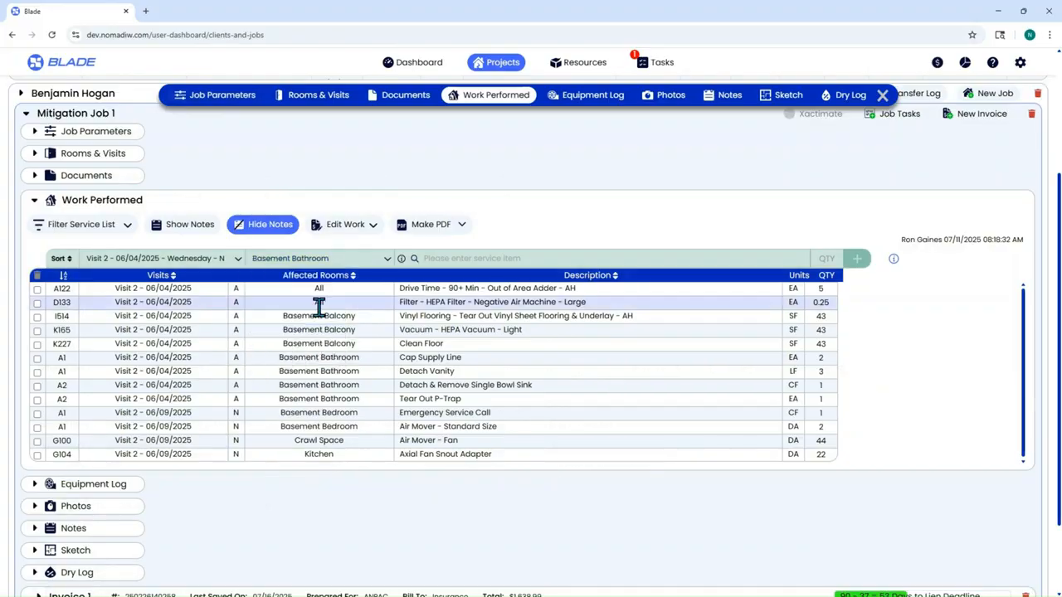
pyautogui.click(462, 260)
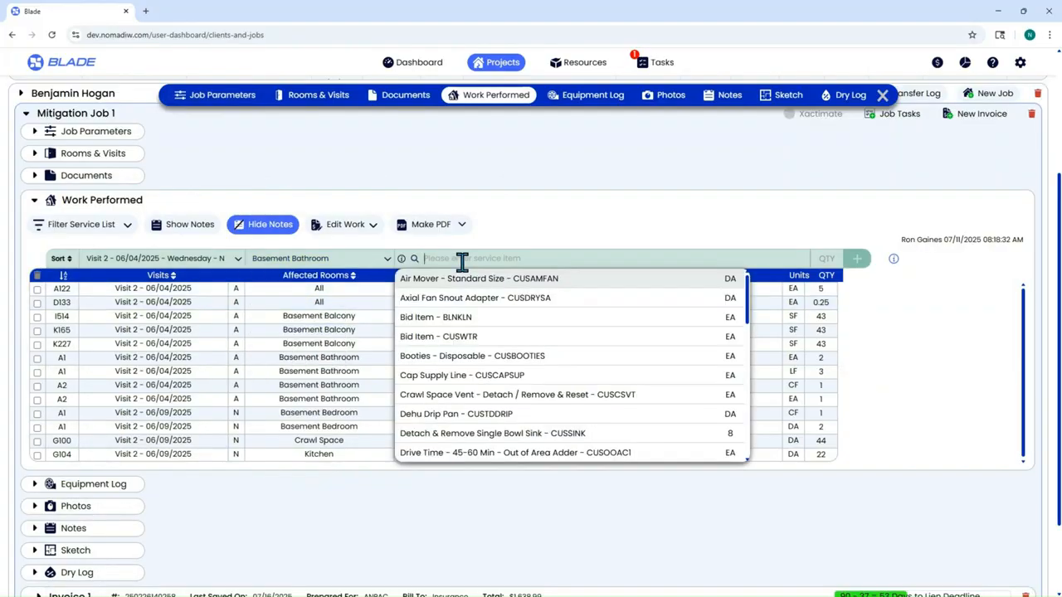
pyautogui.write('show')
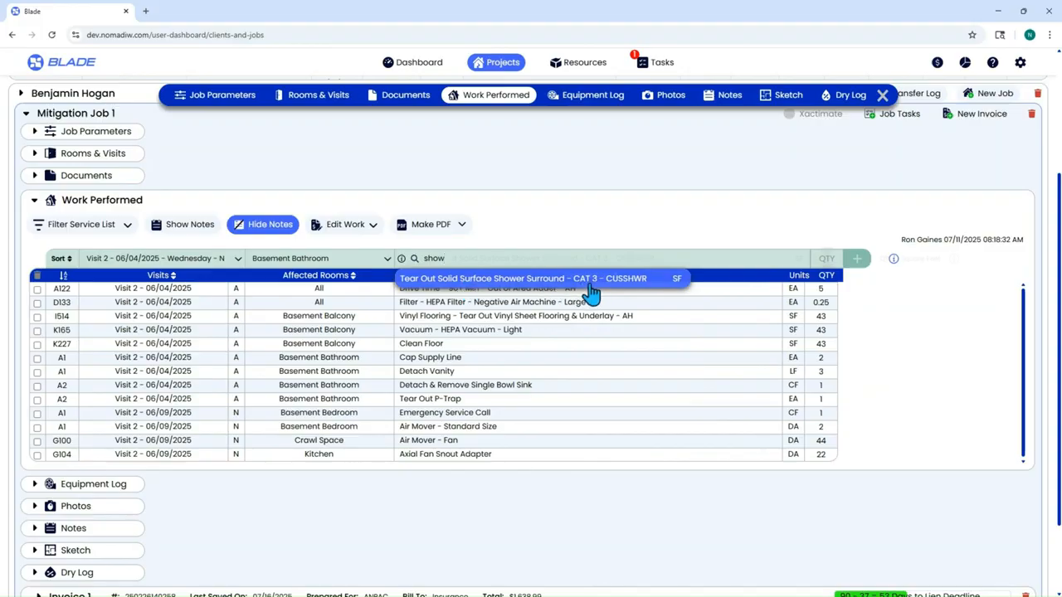
pyautogui.click(589, 285)
pyautogui.click(857, 259)
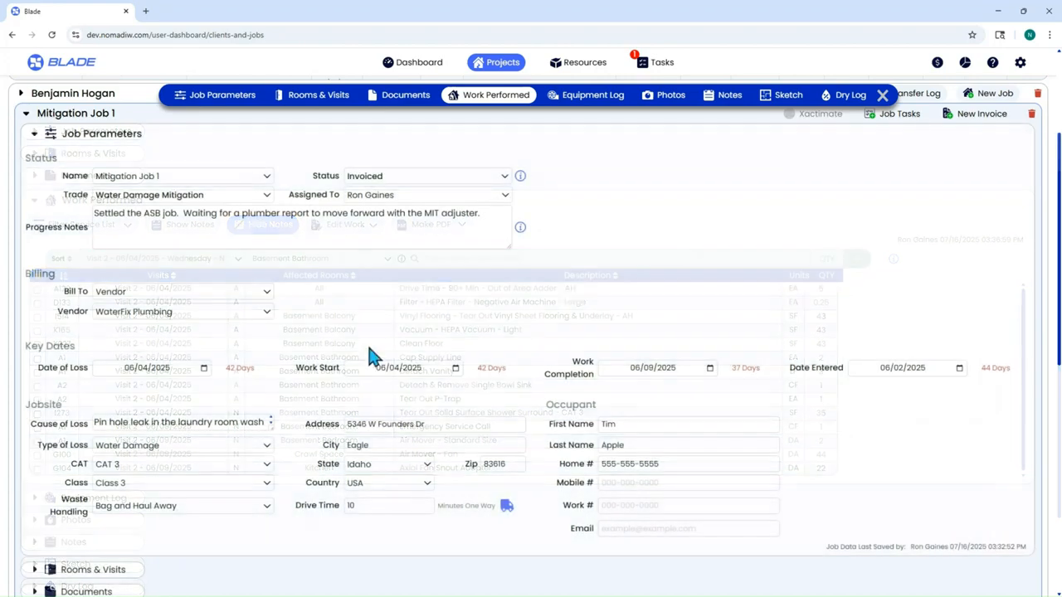
# Select Bag and Haul Away as the job's waste handling method in Job Parameters
pyautogui.click(213, 516)
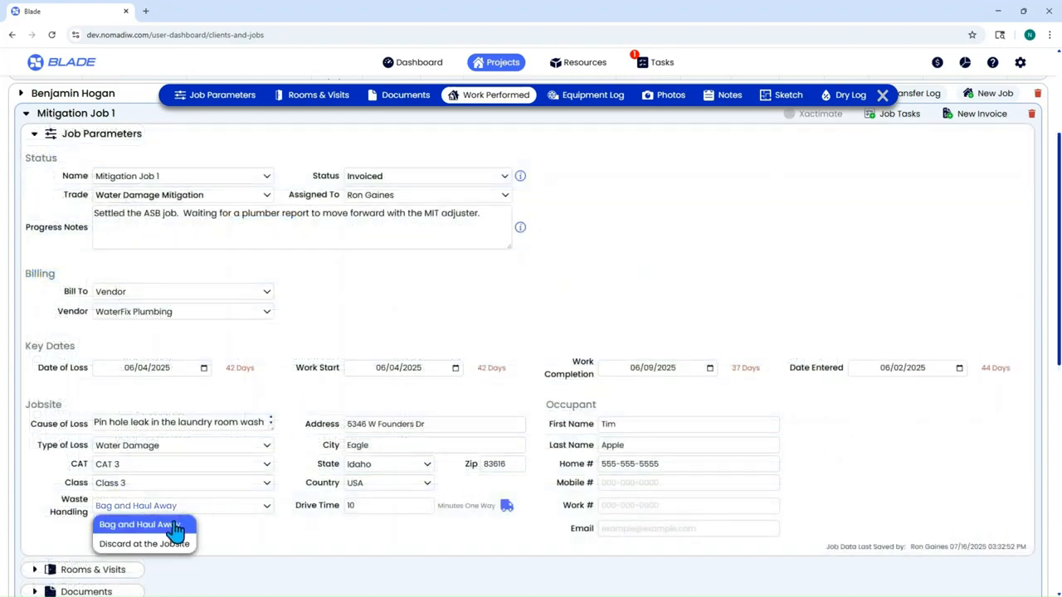
pyautogui.click(175, 527)
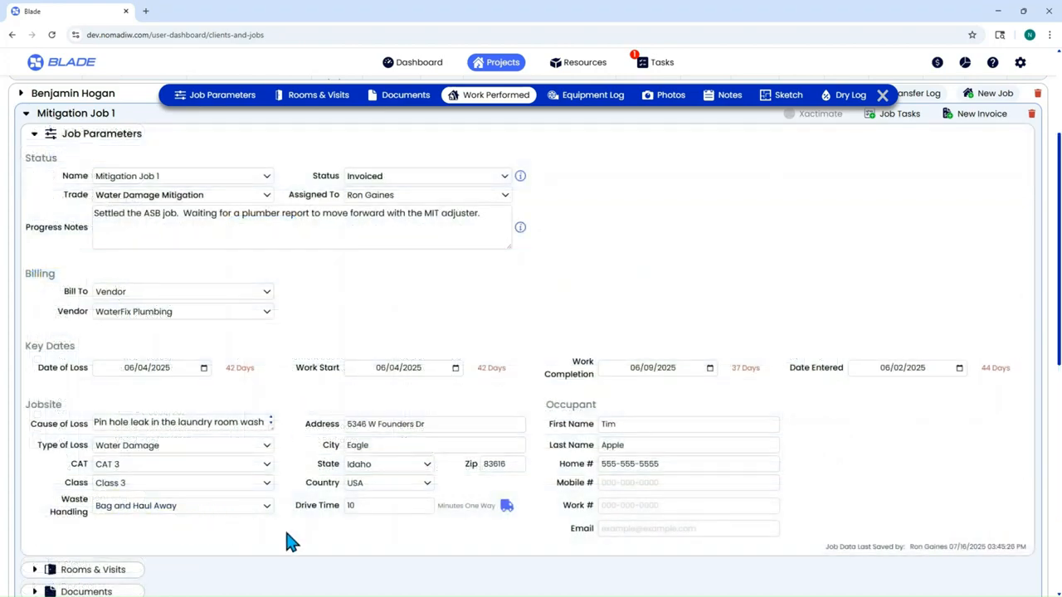
# Open the Services settings, search for "vinyl", and open CUSVYFLD - Flooring - Vinyl Sheet - Discard
pyautogui.click(1019, 62)
pyautogui.click(999, 120)
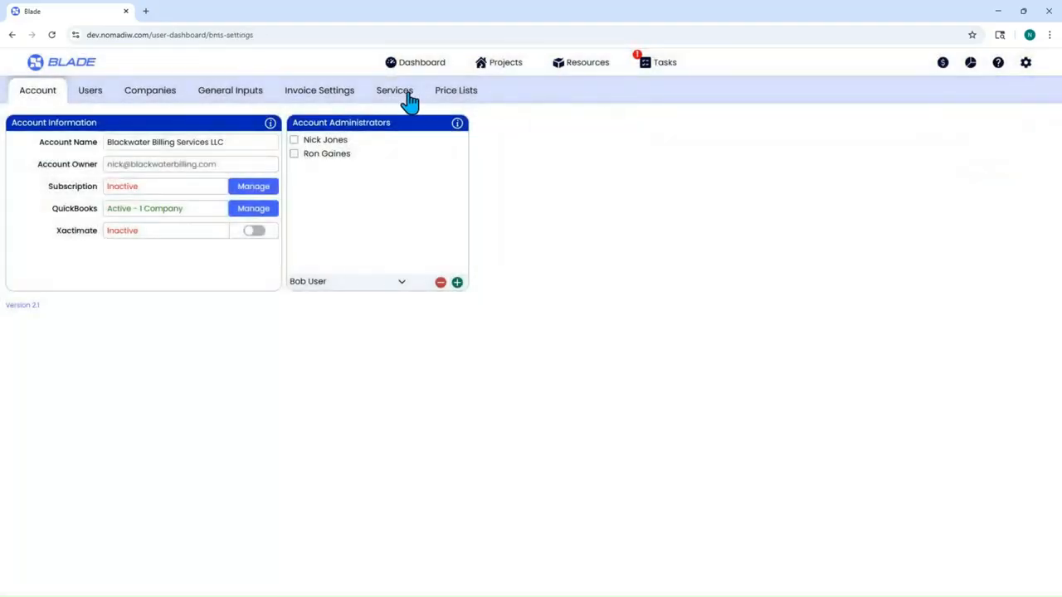
pyautogui.click(399, 96)
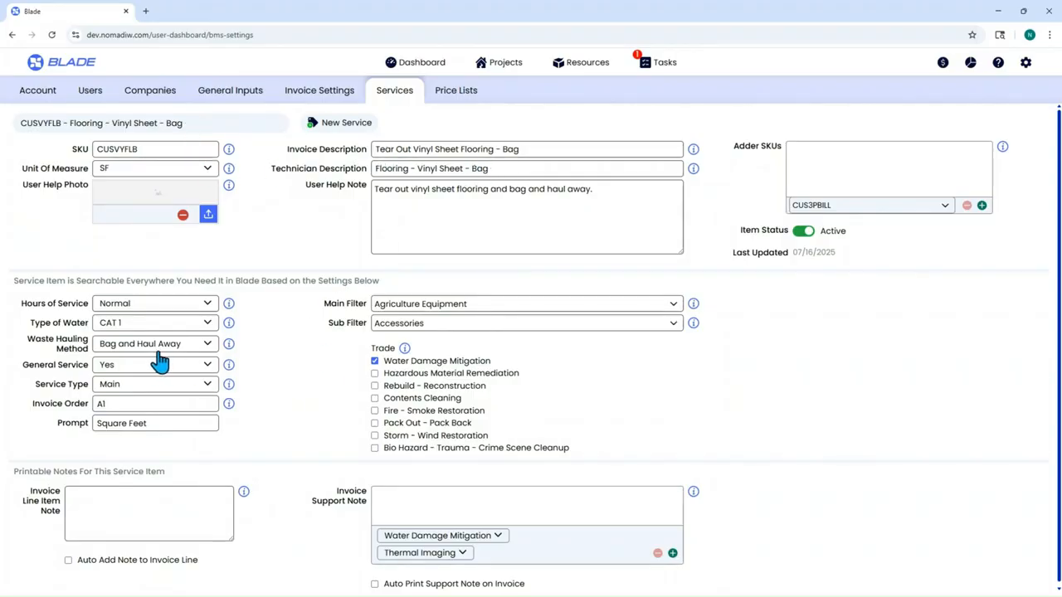
pyautogui.moveTo(184, 123); pyautogui.dragTo(12, 121)
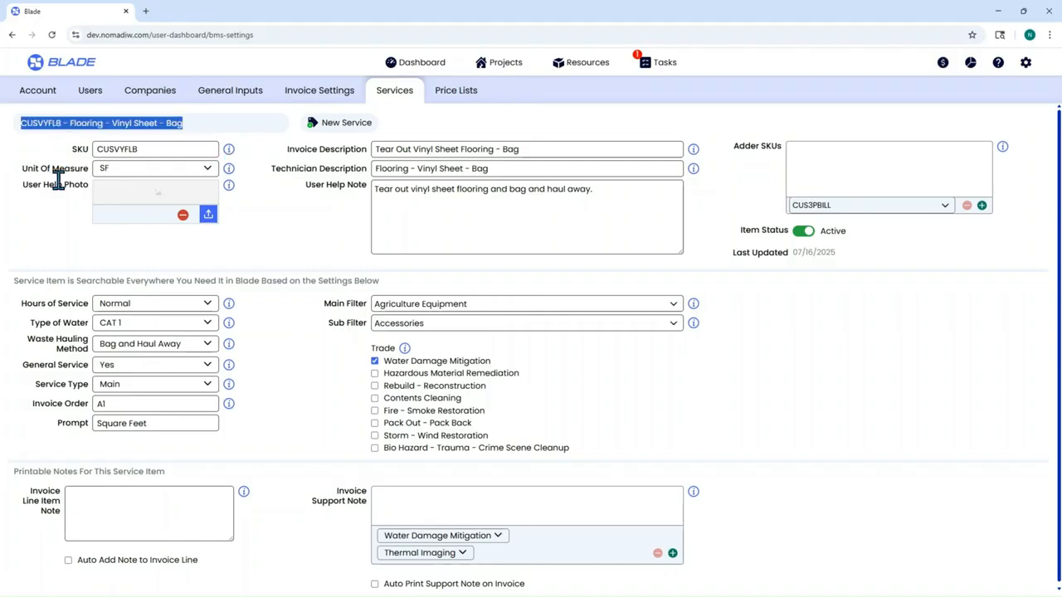
pyautogui.write('vinyl')
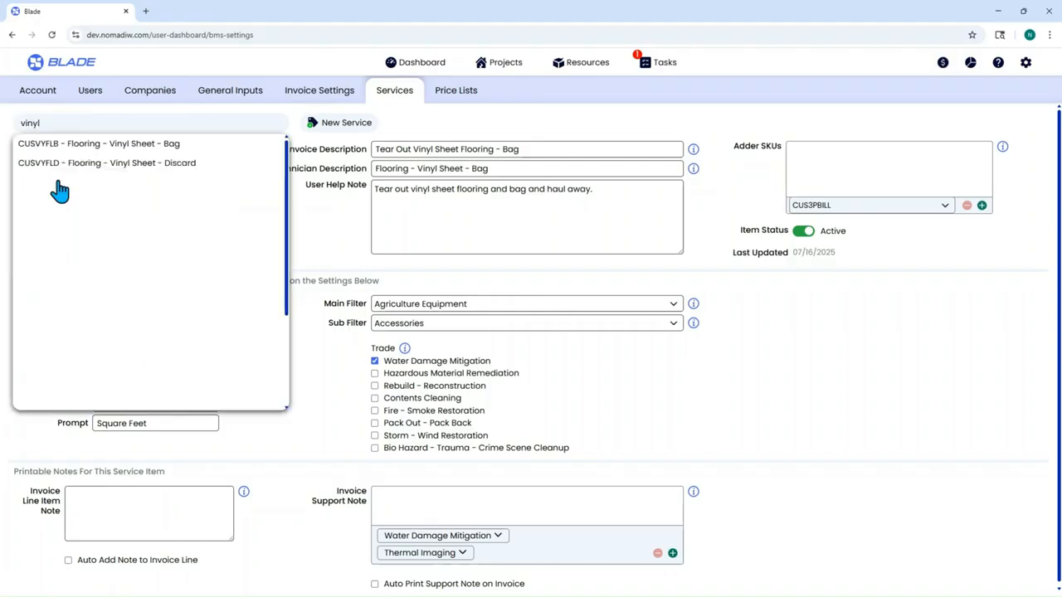
pyautogui.click(139, 165)
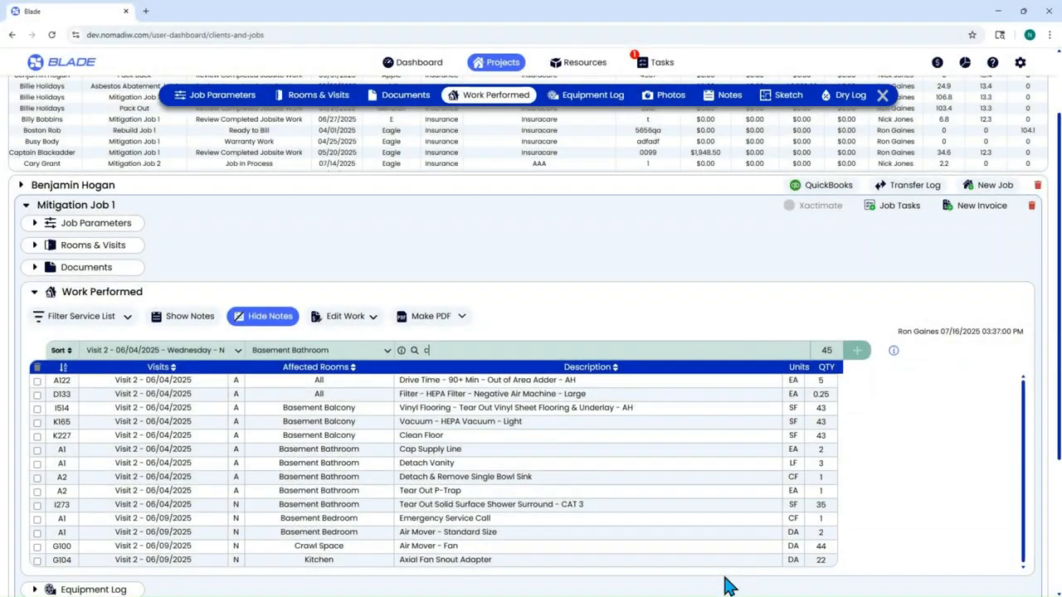
# Add Ceiling Tile - Suspended - Tear Out - CAT 3 for Visit 2 (06/04/2025) in the Basement Bathroom, quantity 45
pyautogui.write('eiling')
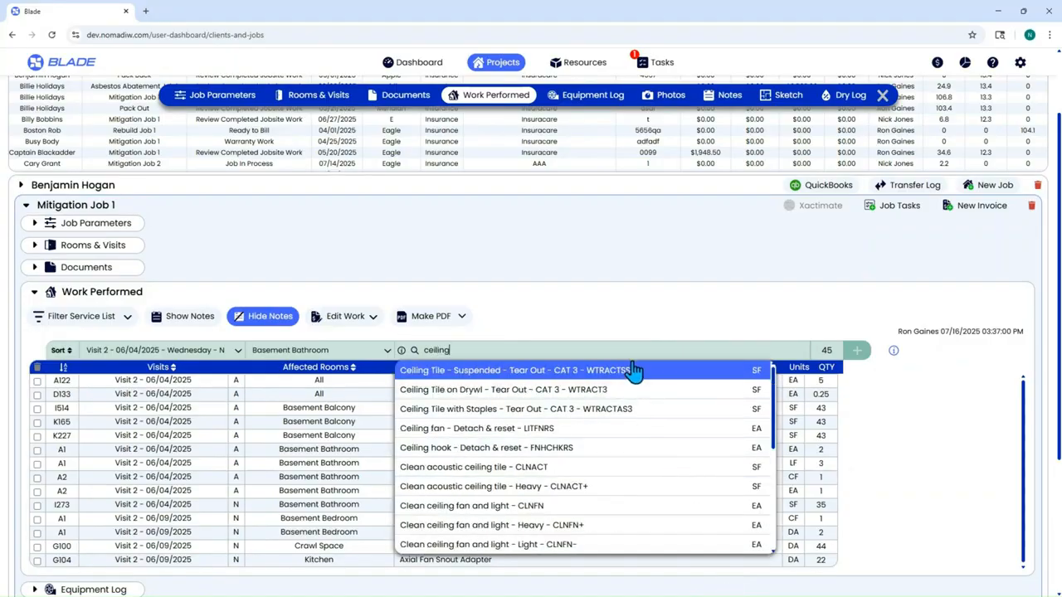
pyautogui.click(628, 371)
pyautogui.click(855, 352)
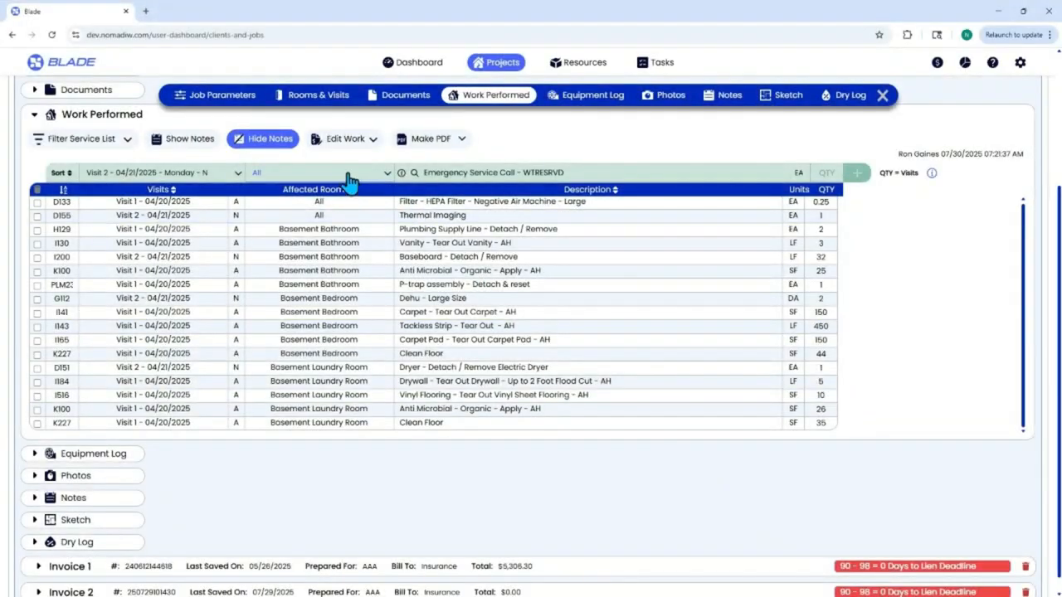
# Add Waste Hauling - Pickup Truck Loads of Debris for Visit 2 (04/21/2025), quantity 0.5, with Basement Bathroom as the chosen room
pyautogui.click(346, 174)
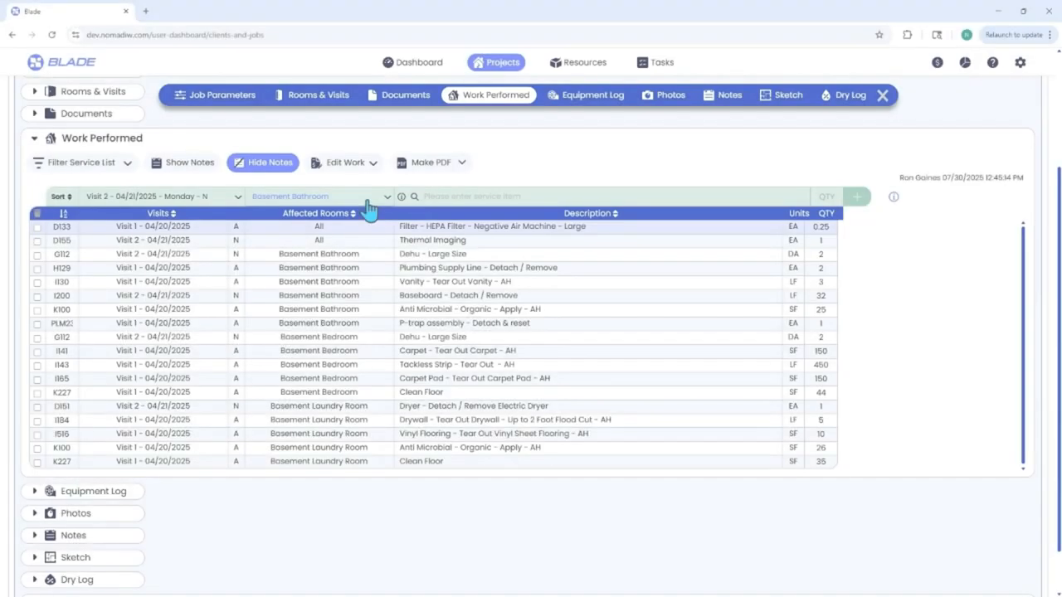
pyautogui.click(457, 196)
pyautogui.write('waste h')
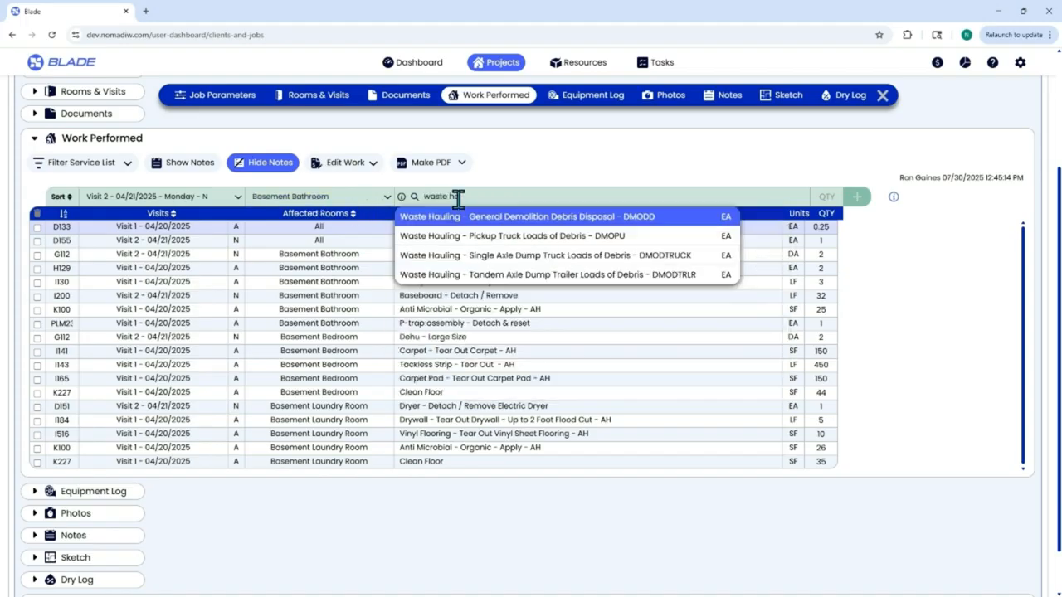
pyautogui.press('Down')
pyautogui.press('Return')
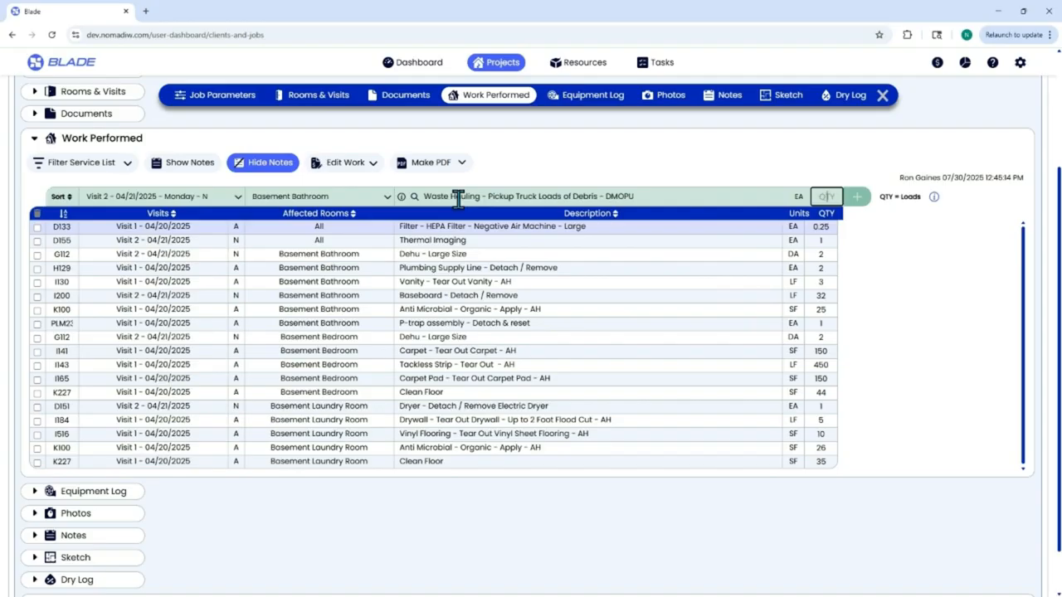
pyautogui.write('0.5')
pyautogui.press('Return')
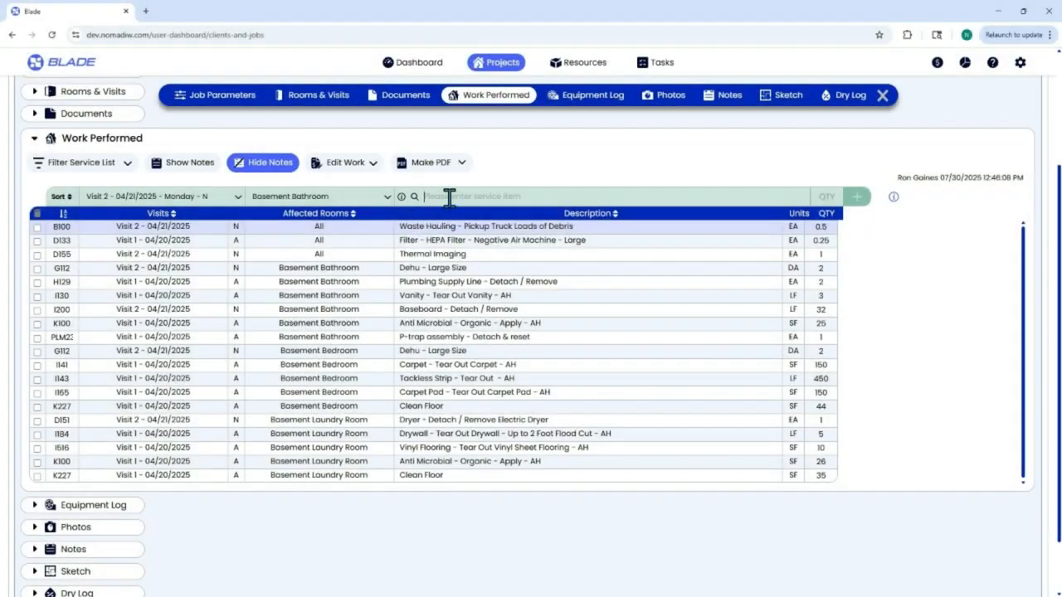
# Check the equipment setup log option, and add Air Mover - Fan for Visit 2 (04/21/2025) in the Basement Bathroom, quantity 2
pyautogui.click(370, 165)
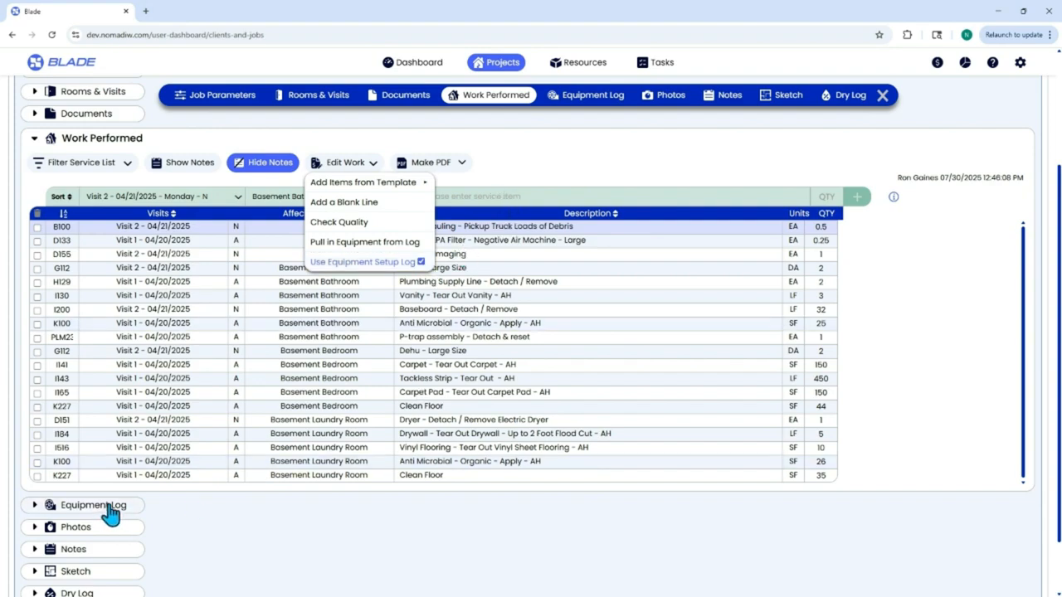
pyautogui.click(541, 195)
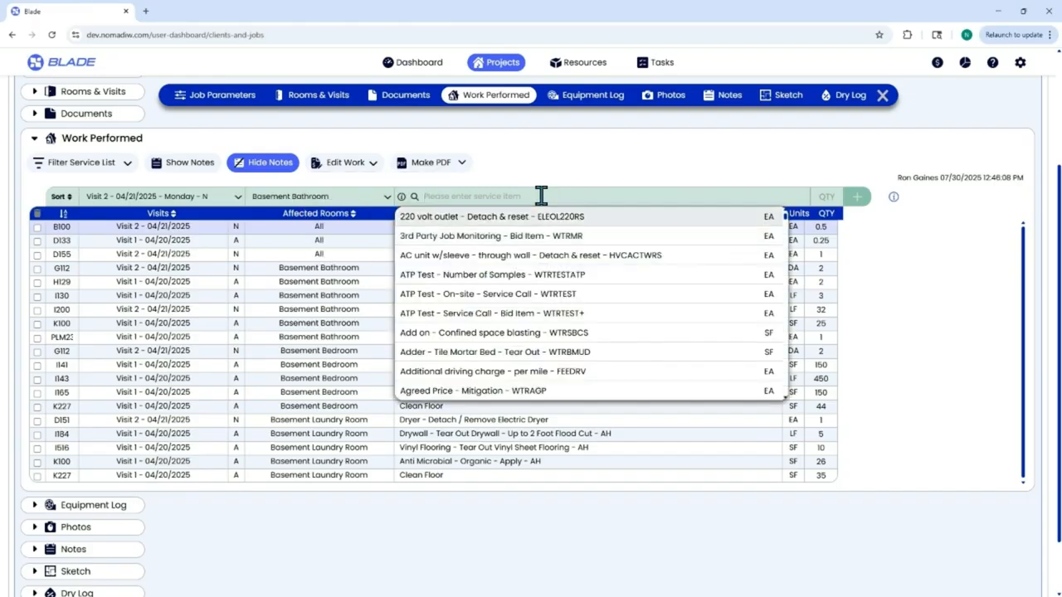
pyautogui.write('fan')
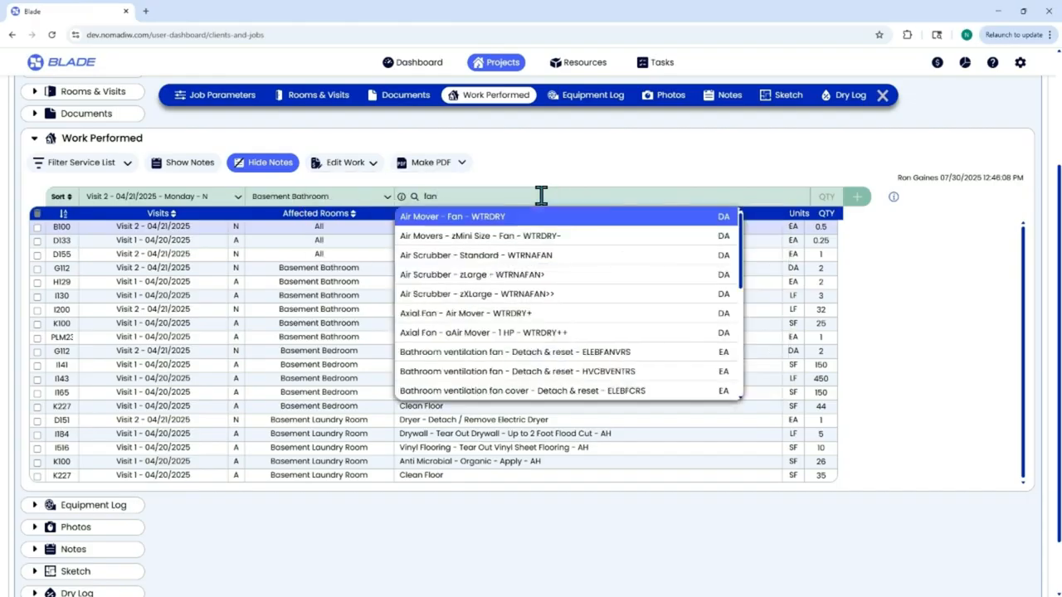
pyautogui.click(540, 226)
pyautogui.click(831, 196)
pyautogui.write('2')
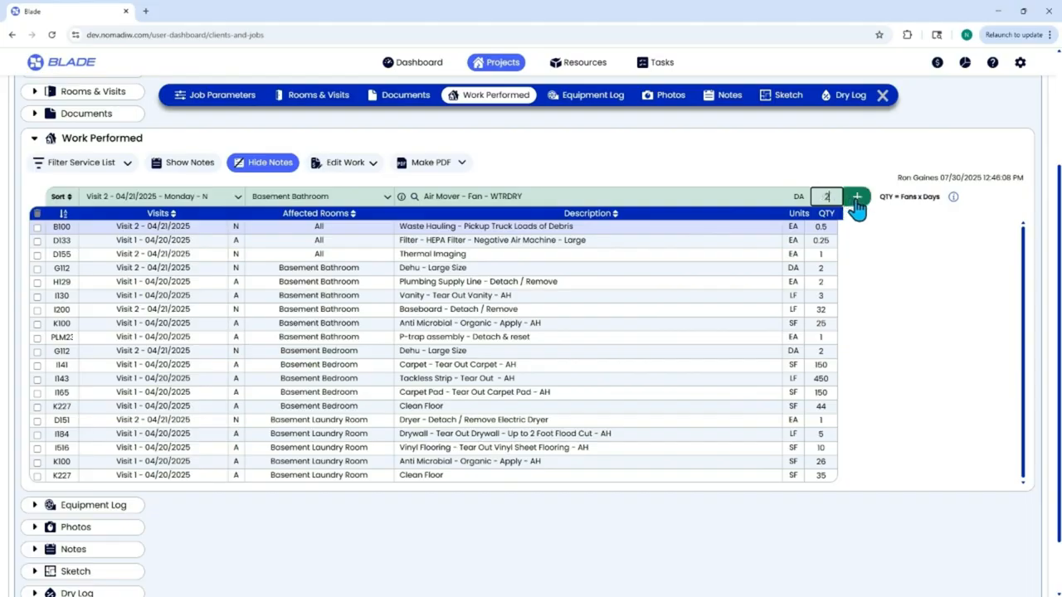
pyautogui.click(857, 199)
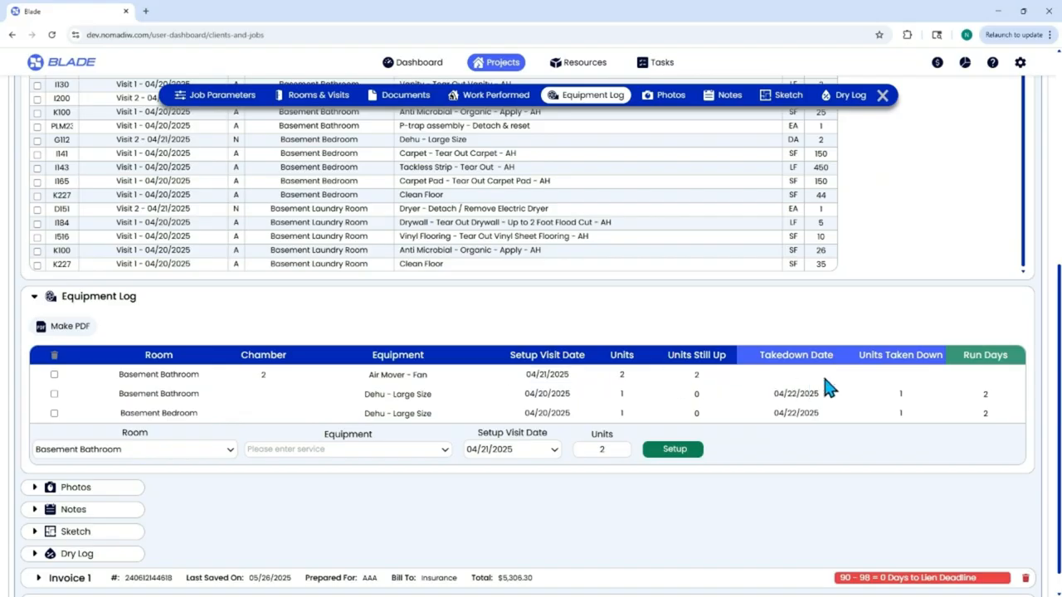
# Log the takedown of the Basement Bathroom Air Mover - Fan in the Equipment Log: 2 units on 04/23/2025
pyautogui.click(54, 375)
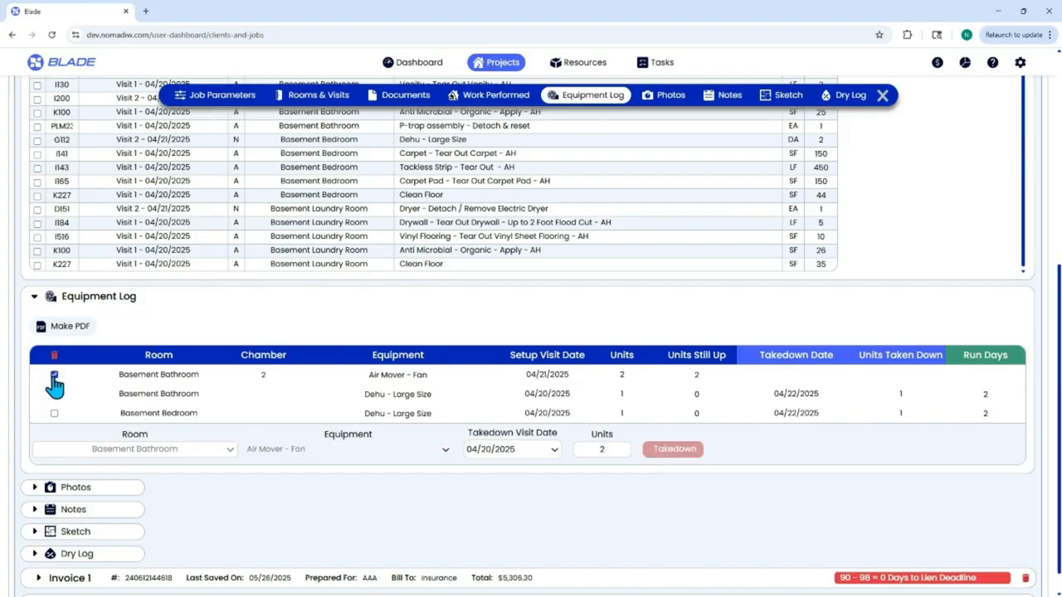
pyautogui.scroll(1, 320, 464)
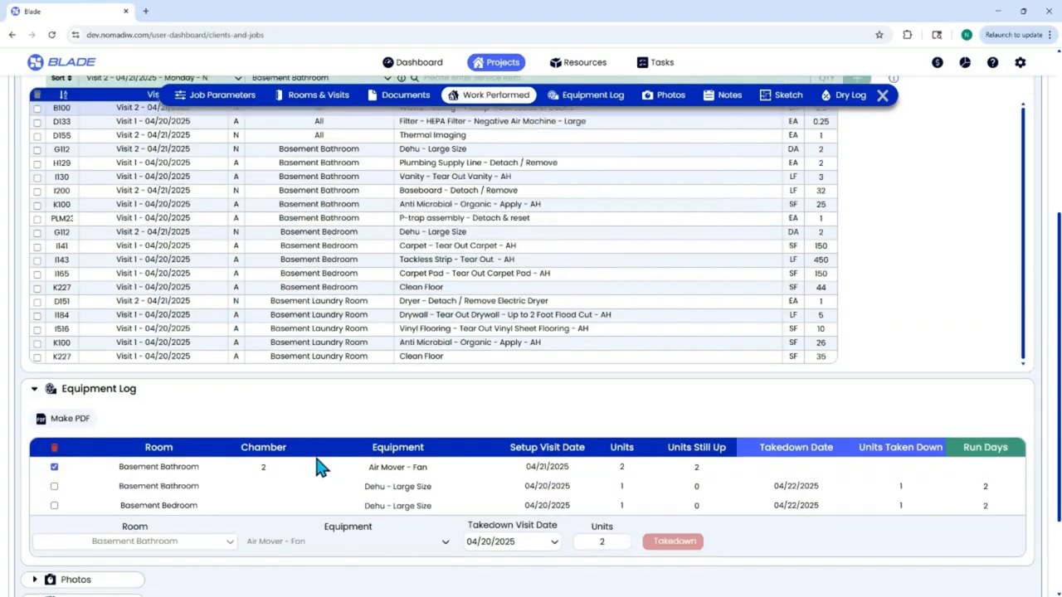
pyautogui.click(522, 543)
pyautogui.scroll(-2, 531, 572)
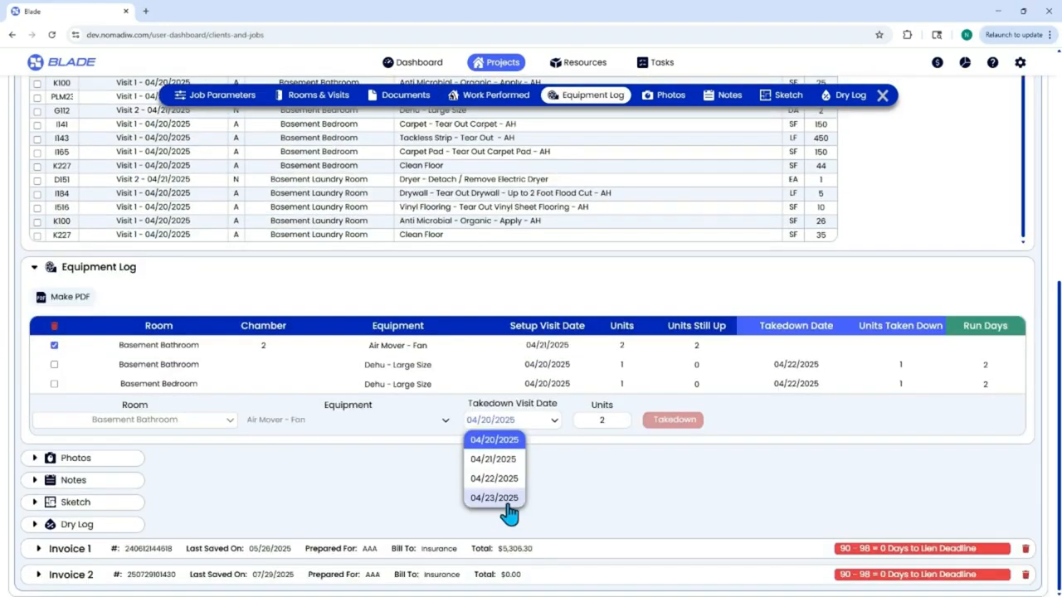
pyautogui.click(495, 497)
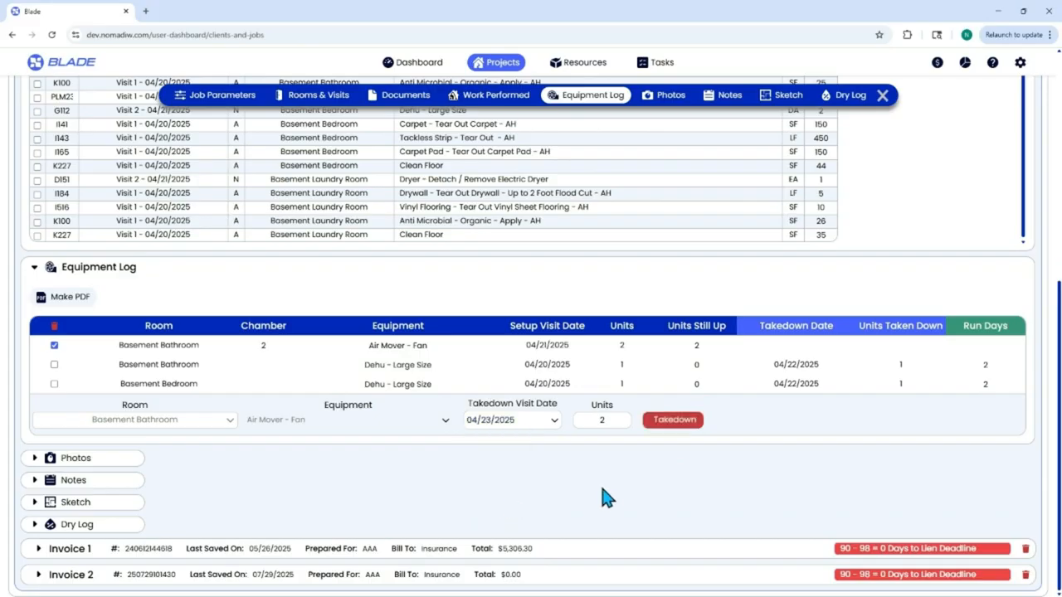
pyautogui.scroll(2, 606, 492)
pyautogui.scroll(-1, 642, 491)
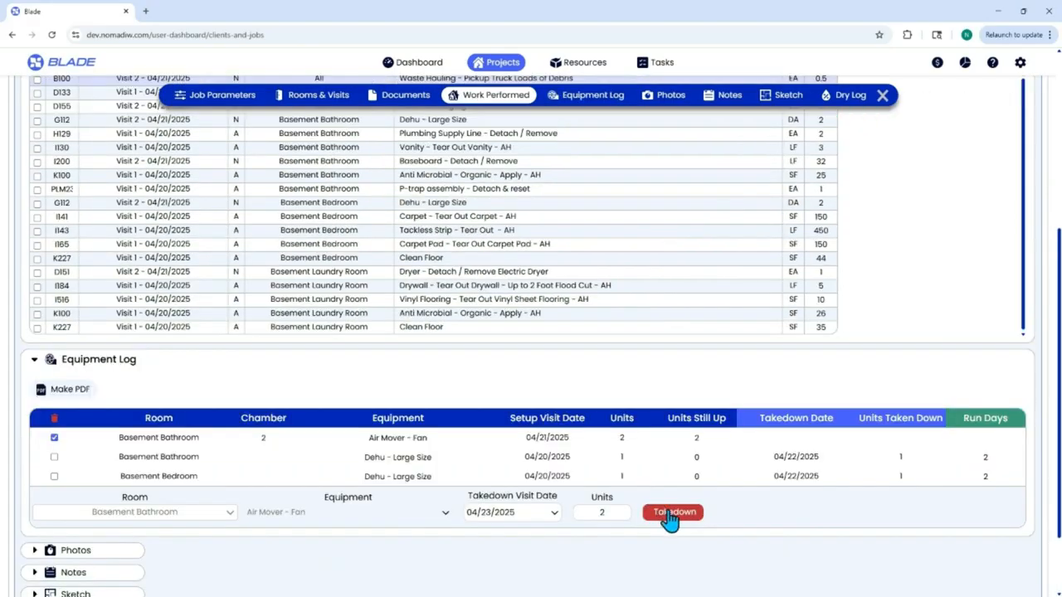
pyautogui.click(668, 513)
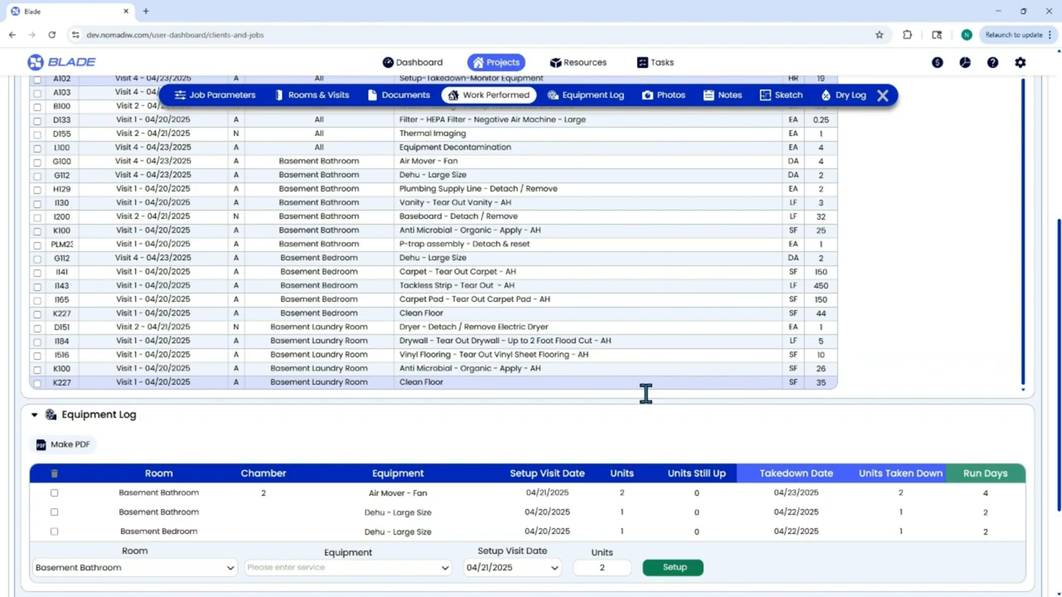
# Check the Air Mover - Fan line's quantity in Work Performed, then show the notes and examine its setup and takedown note
pyautogui.scroll(1, 645, 394)
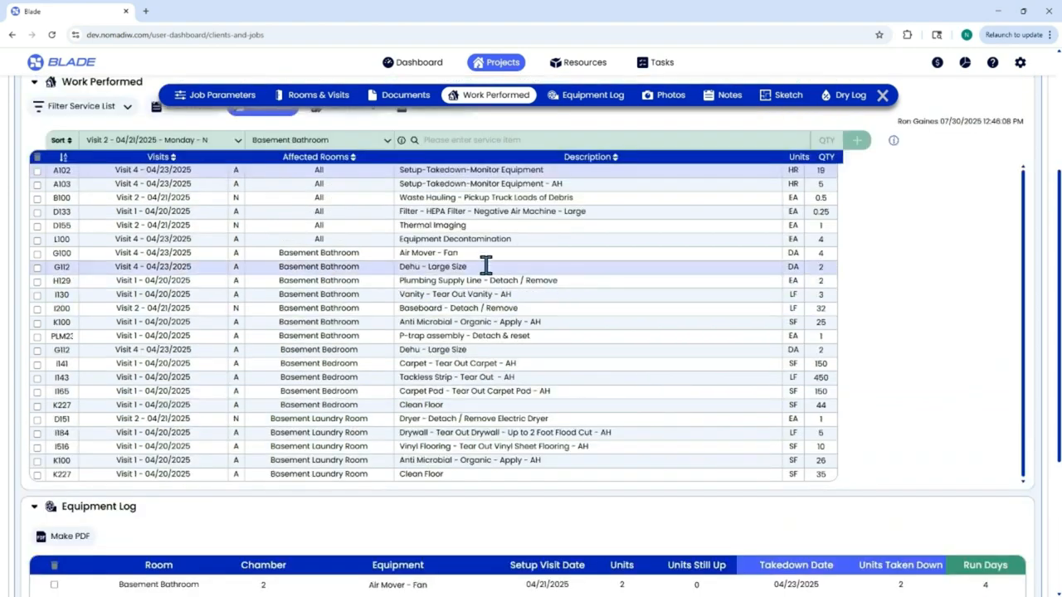
pyautogui.click(465, 252)
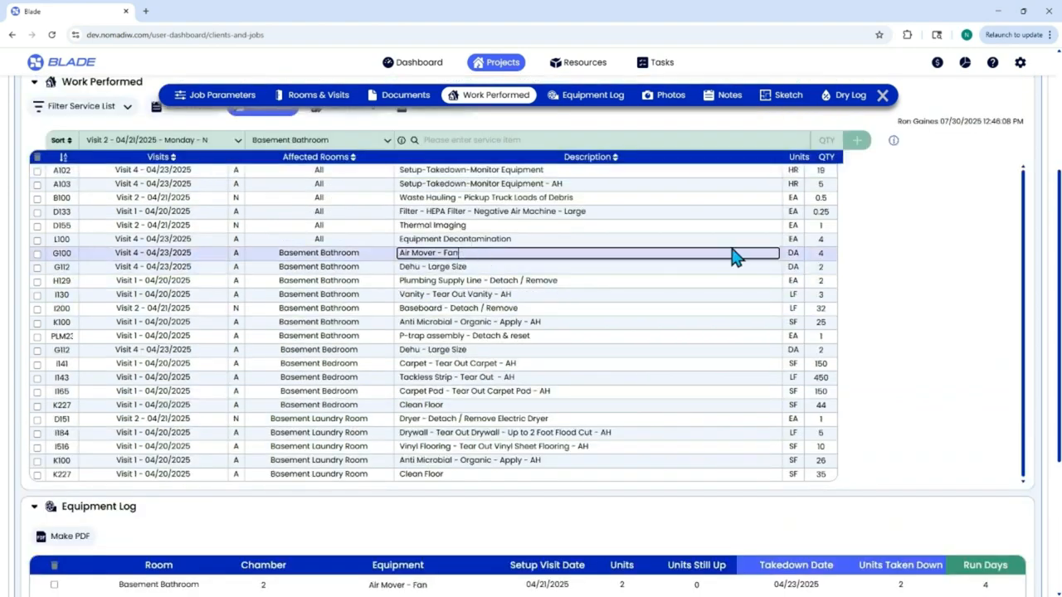
pyautogui.click(821, 253)
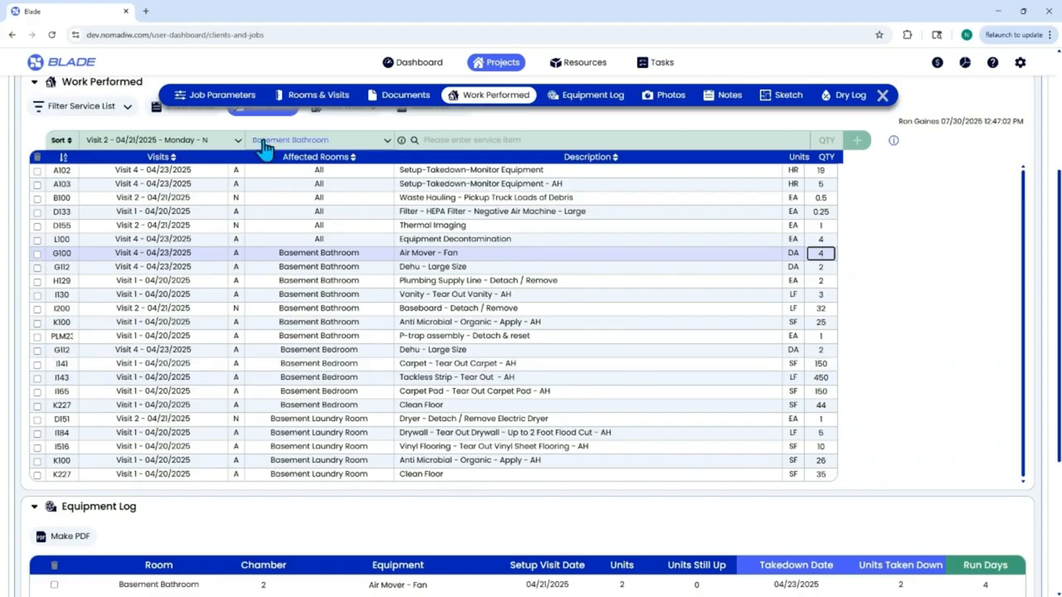
pyautogui.scroll(1, 224, 138)
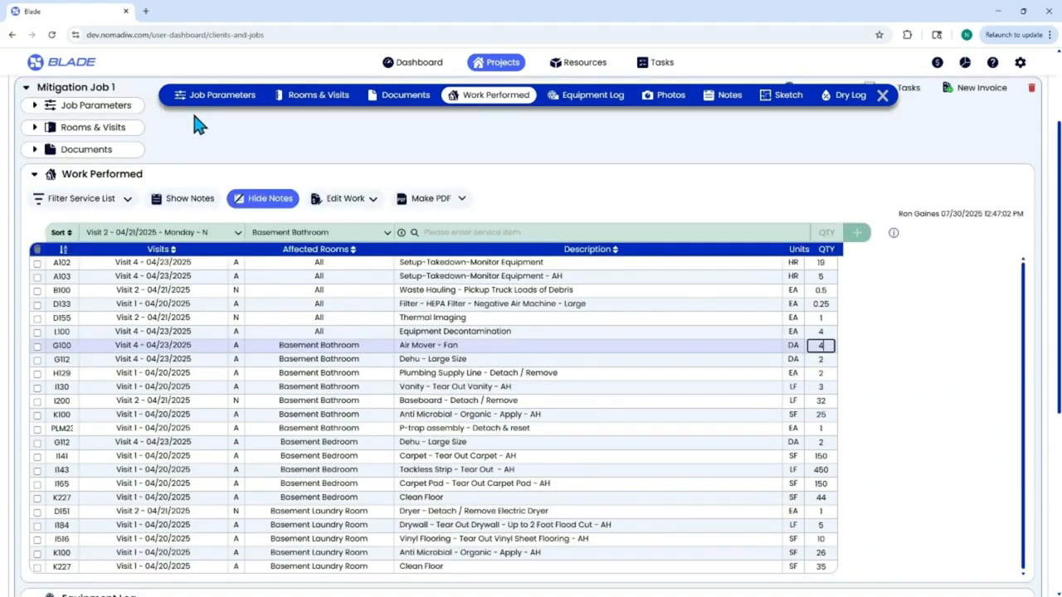
pyautogui.click(190, 203)
pyautogui.scroll(-5, 361, 358)
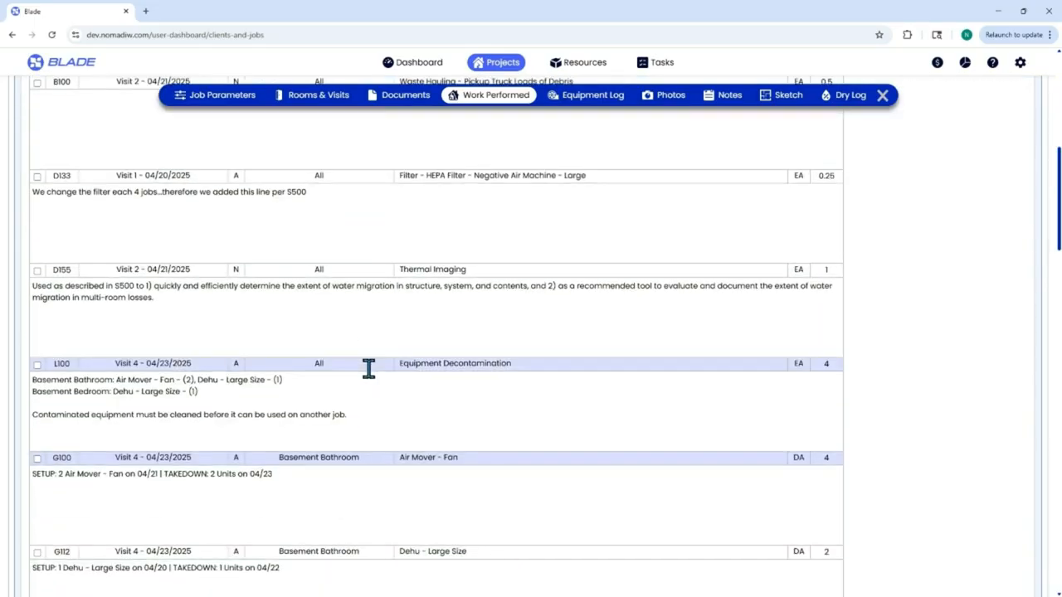
pyautogui.scroll(-1, 368, 370)
pyautogui.moveTo(303, 383); pyautogui.dragTo(31, 382)
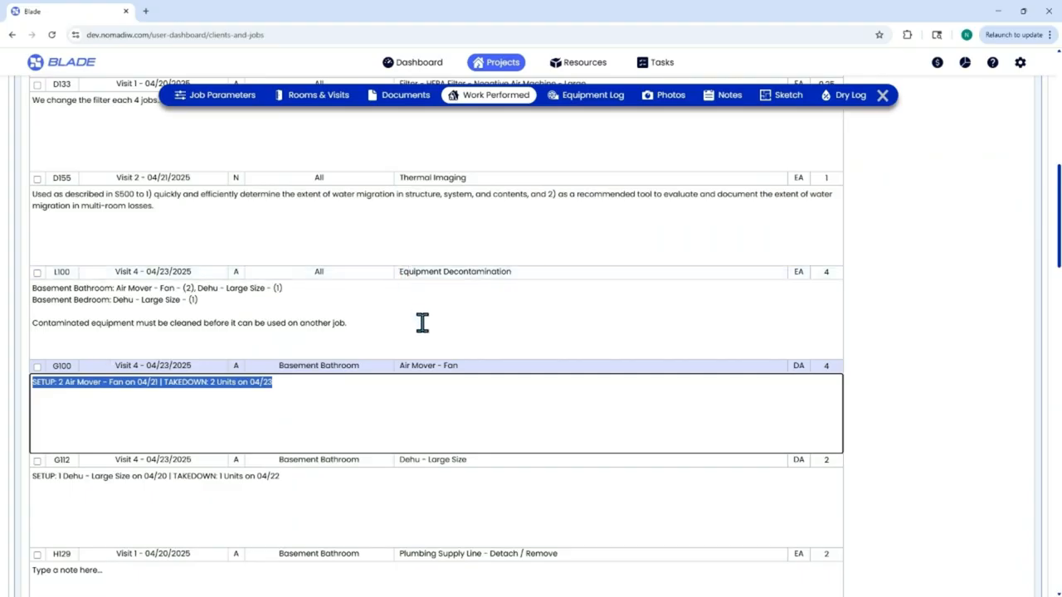
# Examine the notes of both Setup-Takedown-Monitor Equipment lines and of the Equipment Decontamination line
pyautogui.scroll(4, 422, 322)
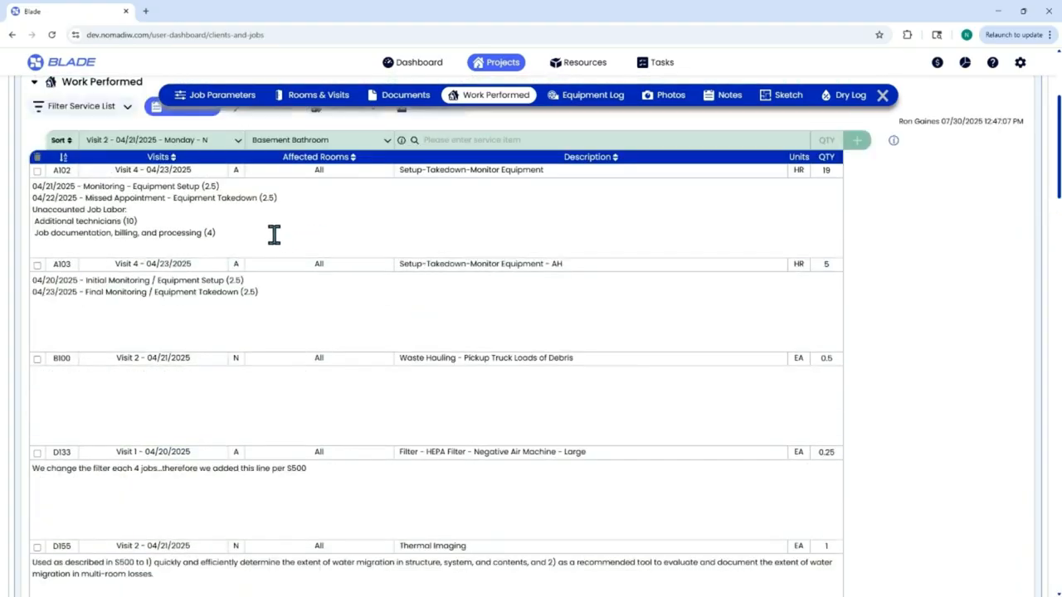
pyautogui.moveTo(274, 234); pyautogui.dragTo(4, 199)
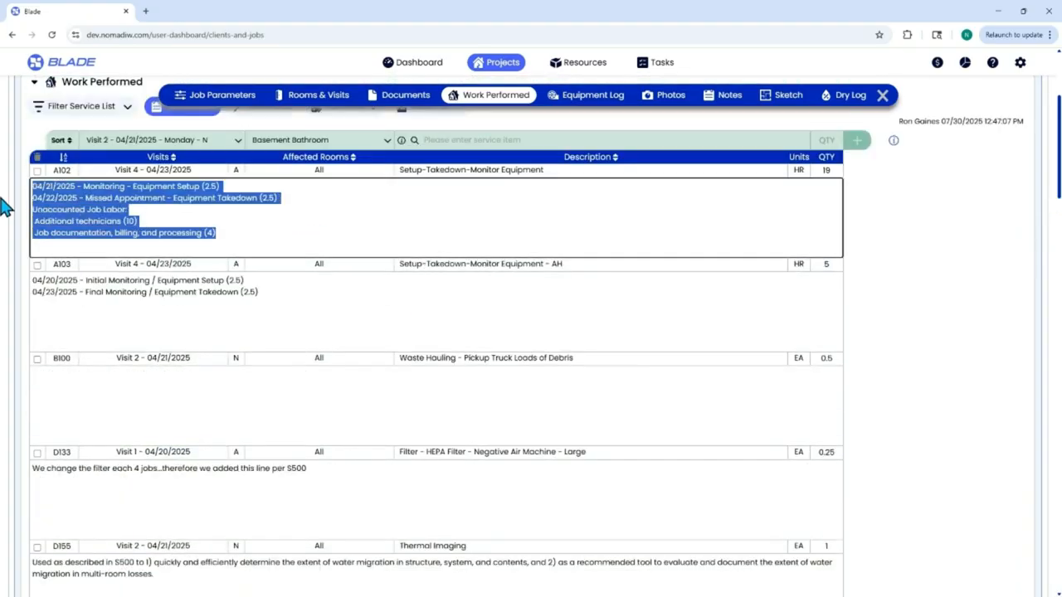
pyautogui.click(284, 296)
pyautogui.moveTo(285, 297); pyautogui.dragTo(4, 276)
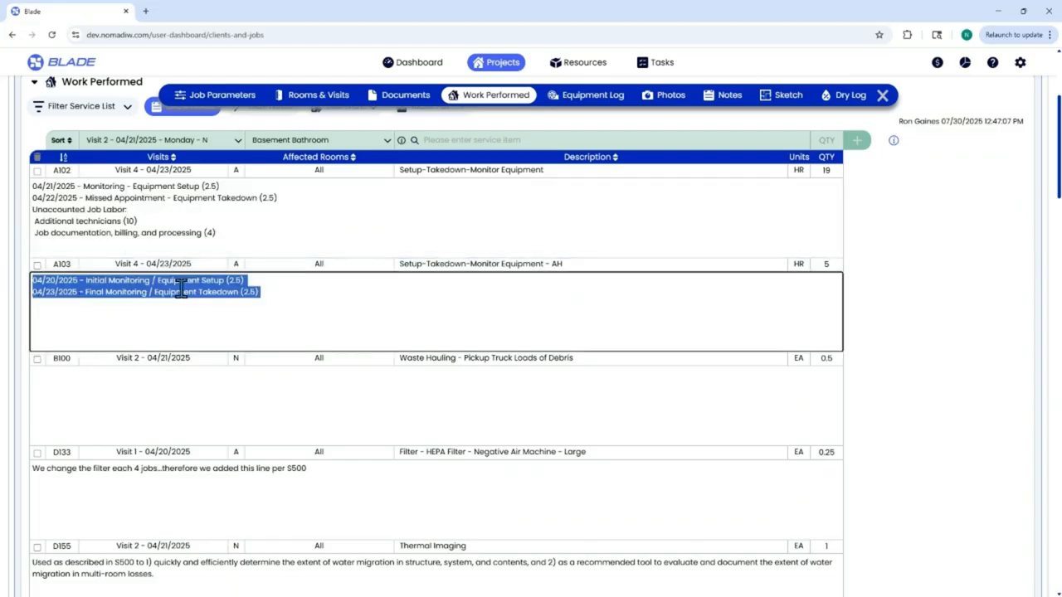
pyautogui.scroll(-3, 382, 398)
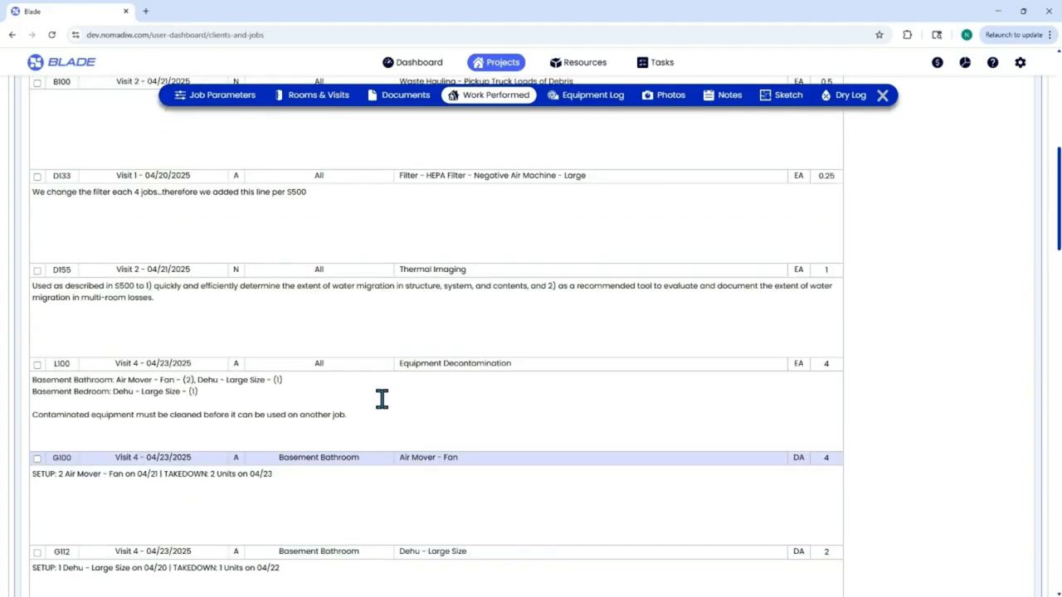
pyautogui.moveTo(378, 413); pyautogui.dragTo(31, 382)
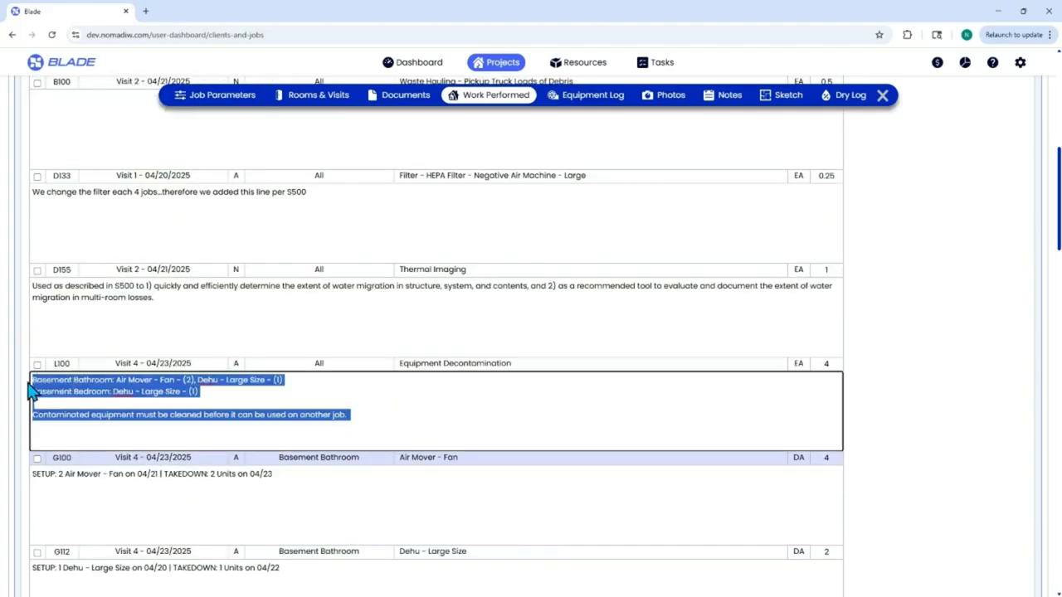
pyautogui.scroll(5, 253, 284)
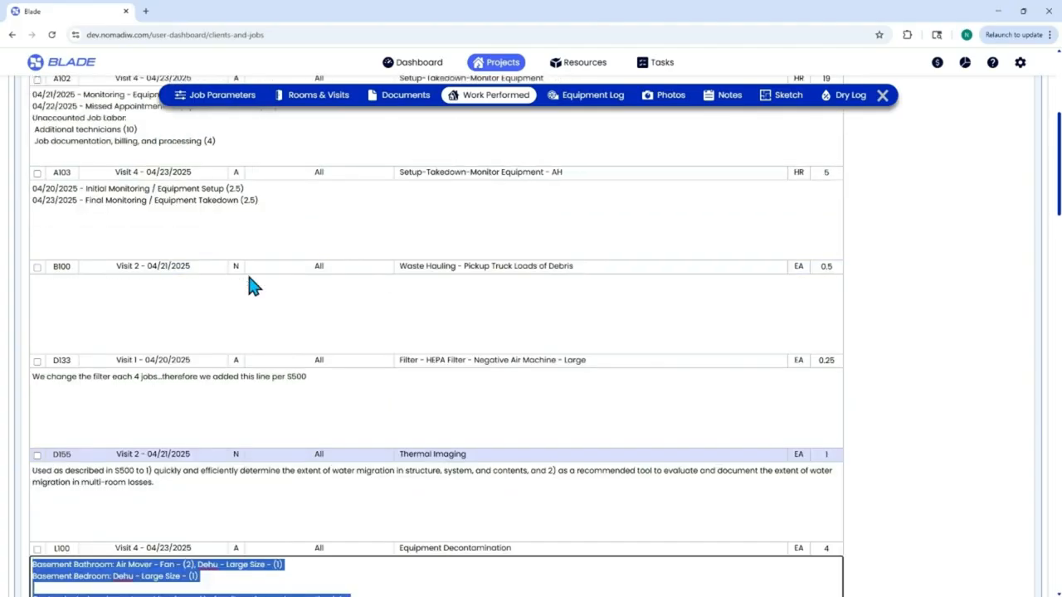
# Hide the notes and delete the Setup-Takedown-Monitor Equipment - AH line (A103) from Work Performed
pyautogui.click(264, 202)
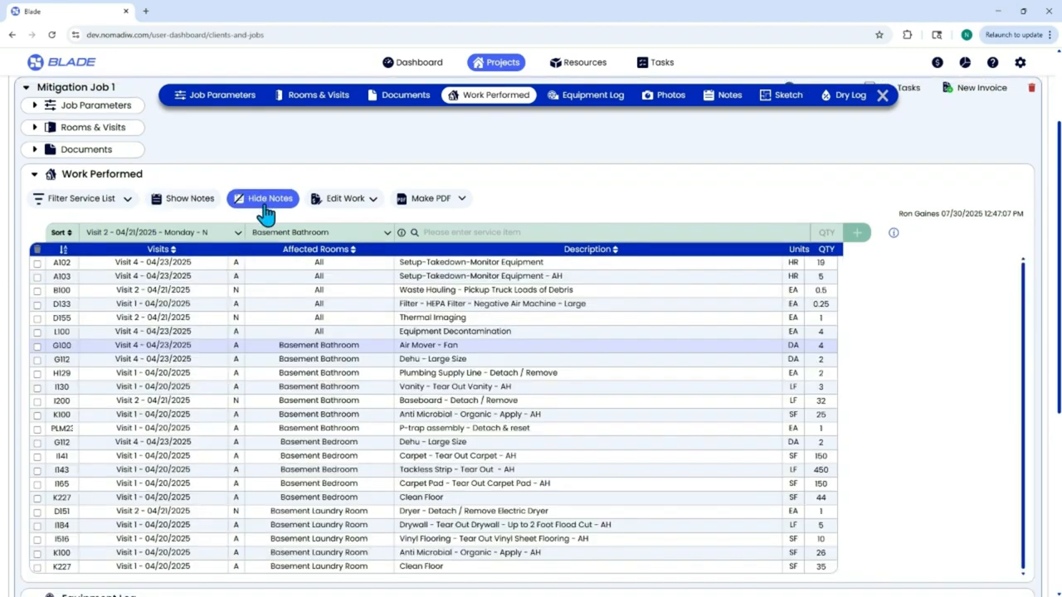
pyautogui.click(38, 277)
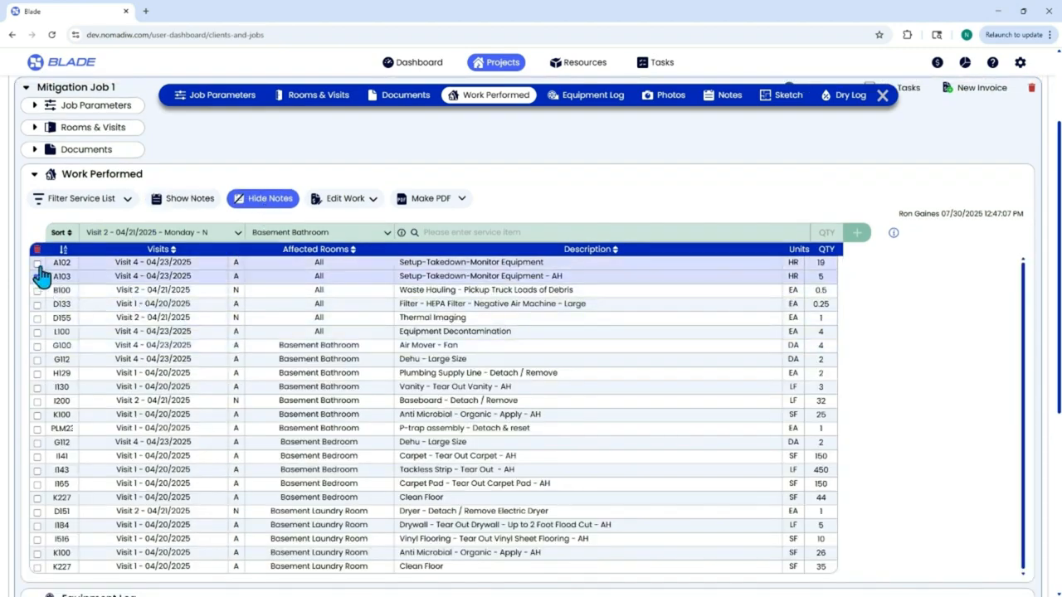
pyautogui.click(37, 249)
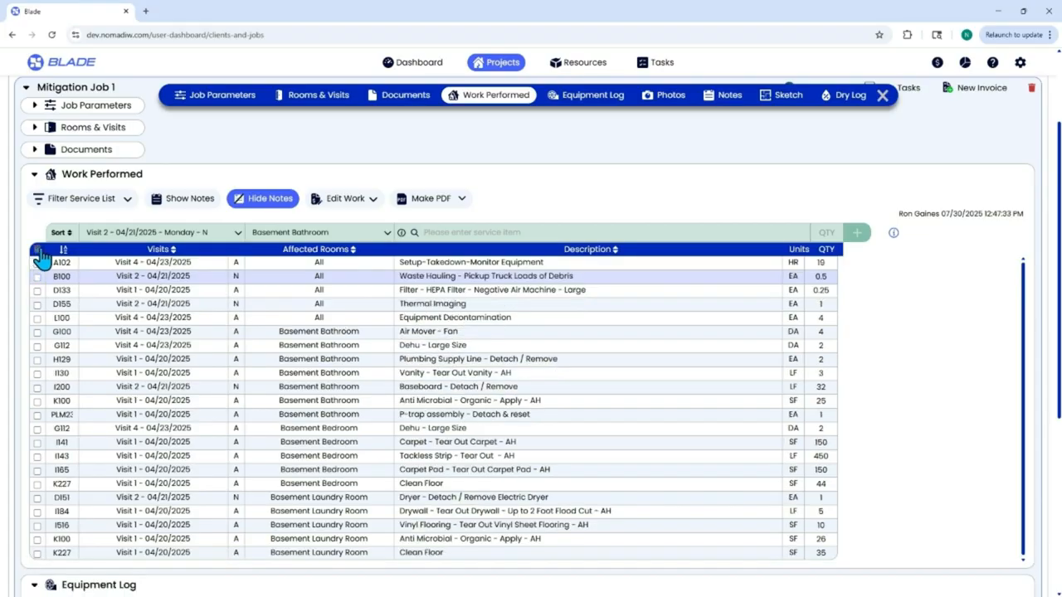
# Change the units taken down for the Basement Bathroom Air Mover - Fan to 1 in the Equipment Log
pyautogui.scroll(-3, 586, 325)
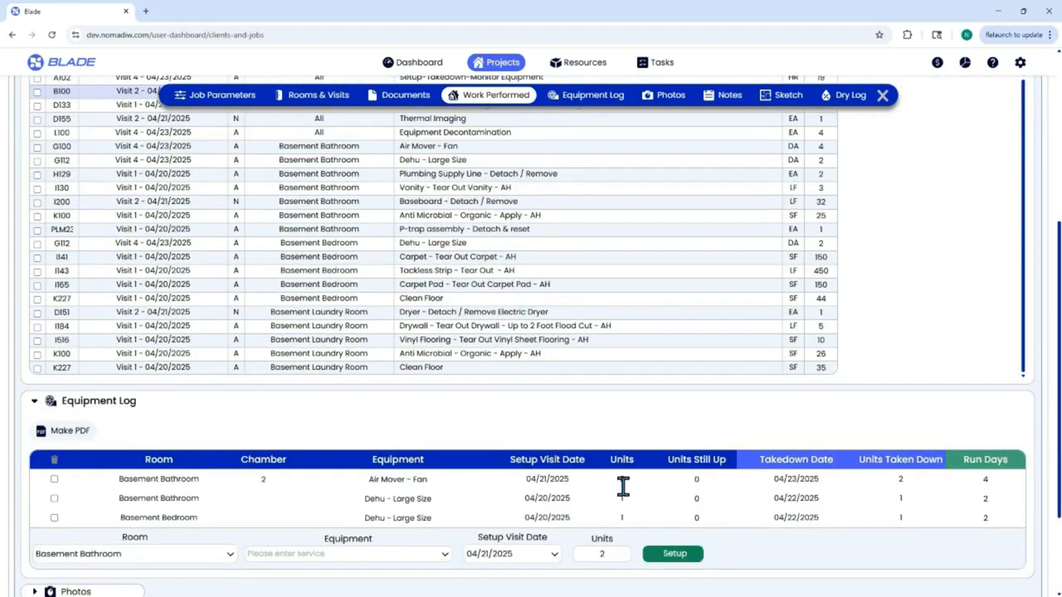
pyautogui.moveTo(892, 475); pyautogui.dragTo(913, 473)
pyautogui.write('1')
pyautogui.click(775, 553)
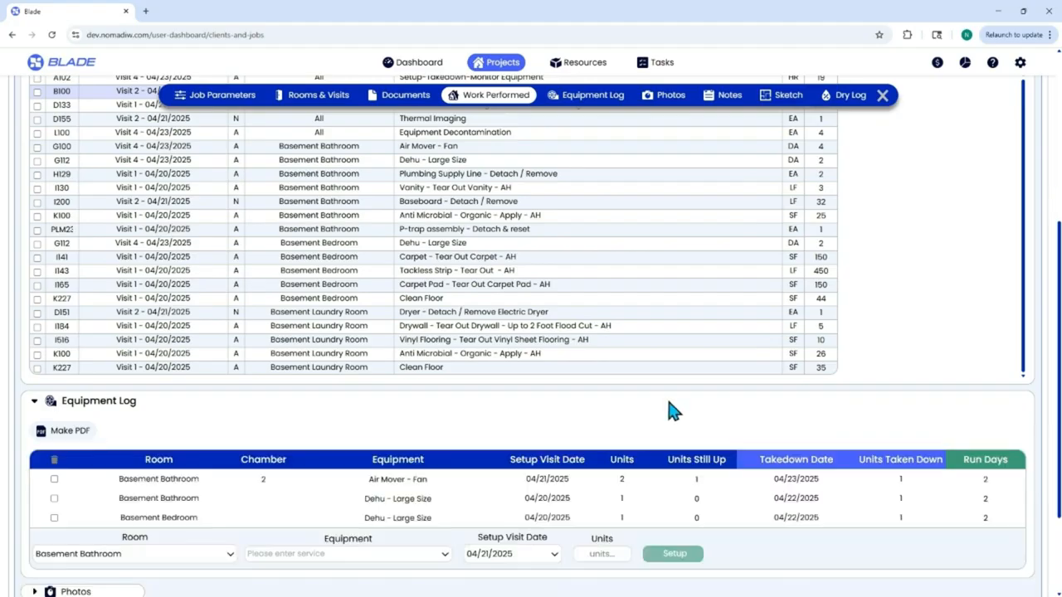
# Pull the equipment from the log into the Work Performed list
pyautogui.scroll(1, 481, 161)
pyautogui.scroll(2, 482, 162)
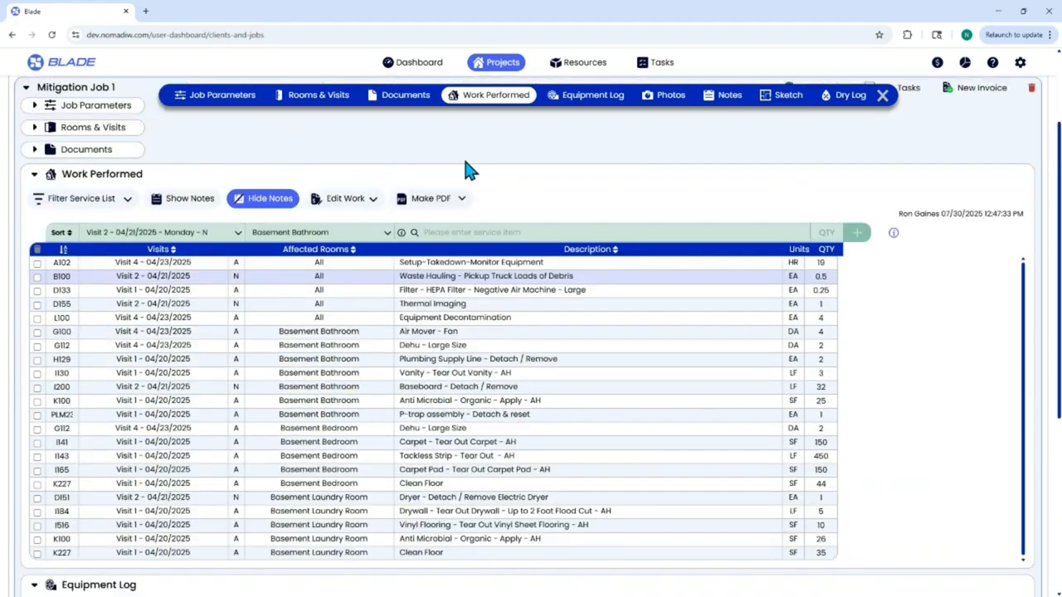
pyautogui.click(348, 201)
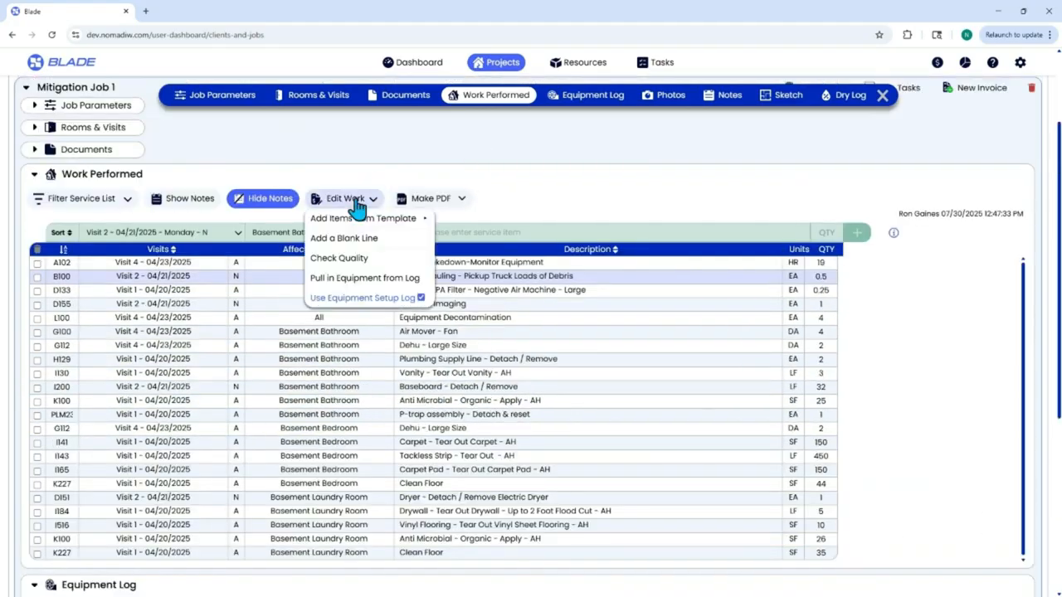
pyautogui.click(372, 279)
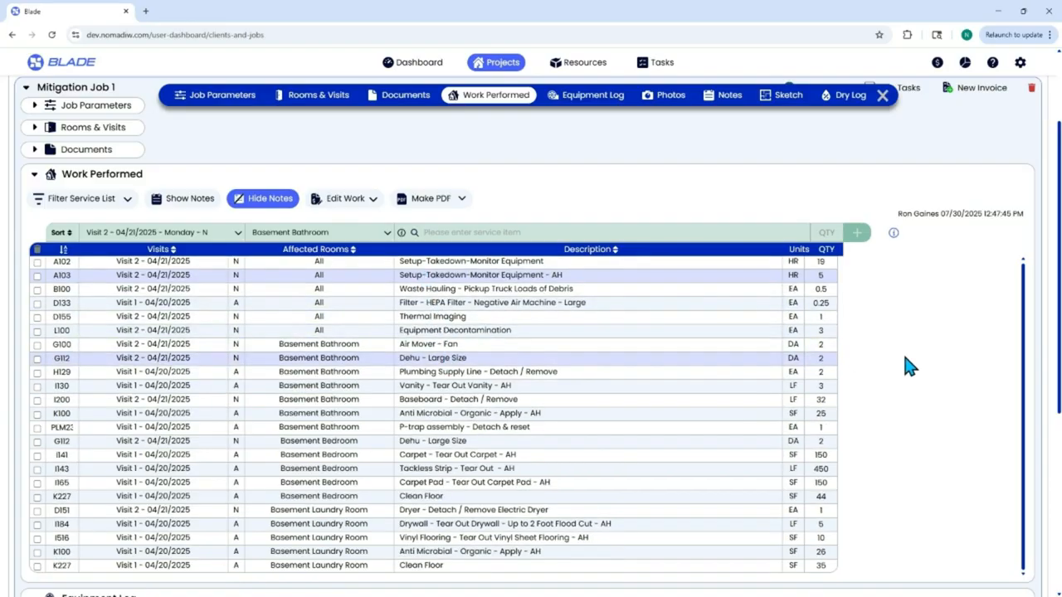
# Open the service list filter and look through its available categories
pyautogui.click(98, 202)
pyautogui.scroll(-3, 114, 273)
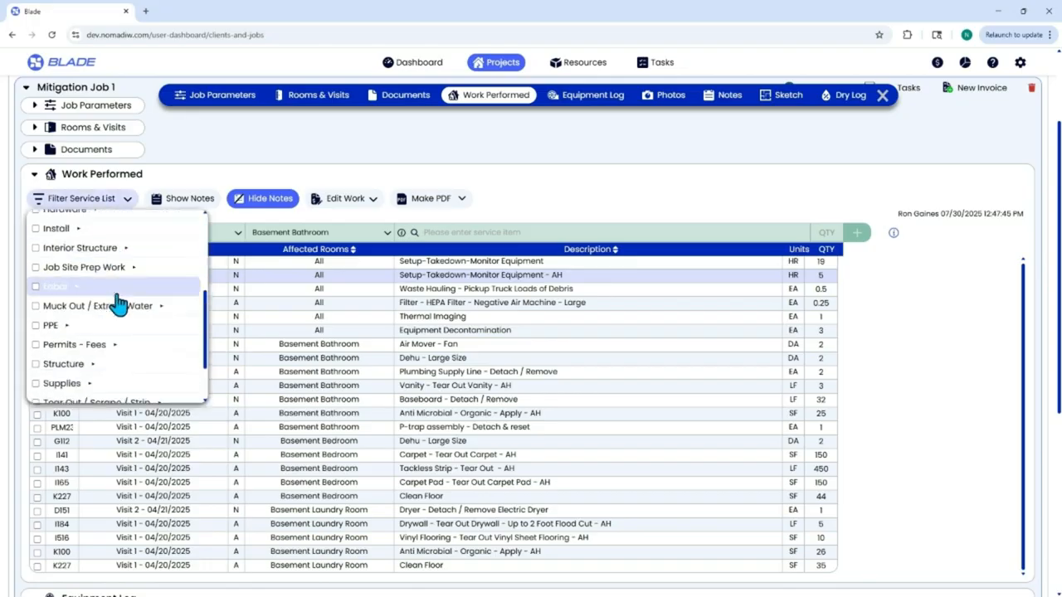
pyautogui.scroll(-1, 131, 357)
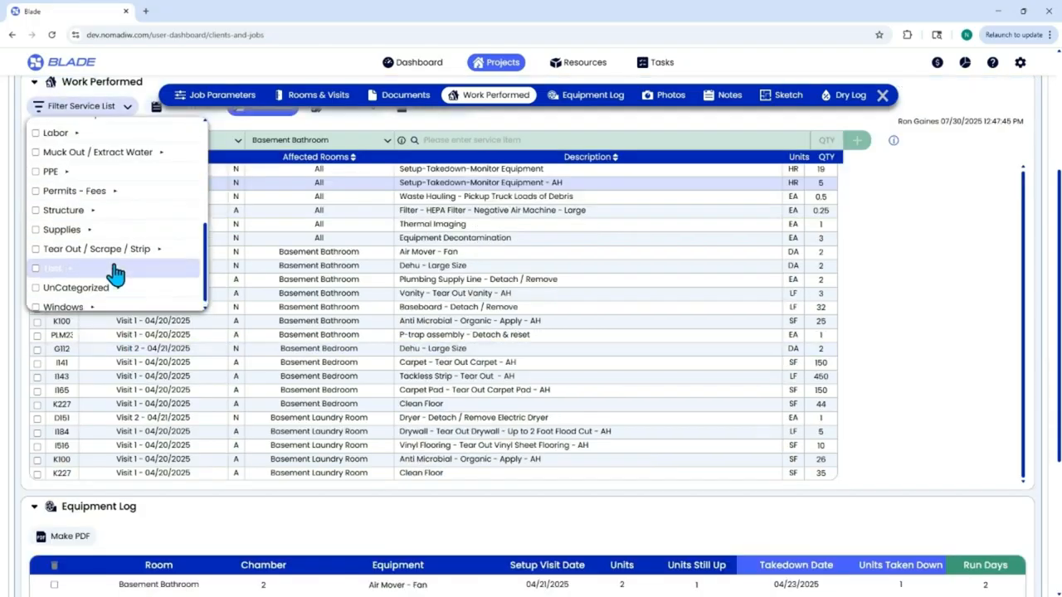
pyautogui.scroll(3, 118, 277)
pyautogui.scroll(1, 116, 272)
pyautogui.scroll(1, 116, 274)
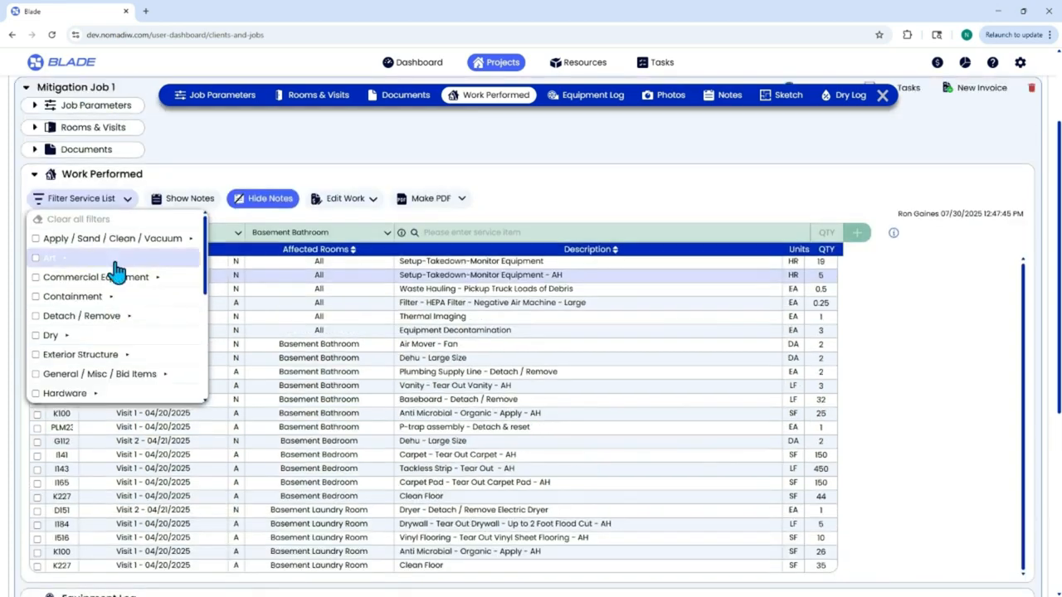
# Try the Commercial Equipment and Containment category filters on the service list, and clear all filters
pyautogui.click(117, 279)
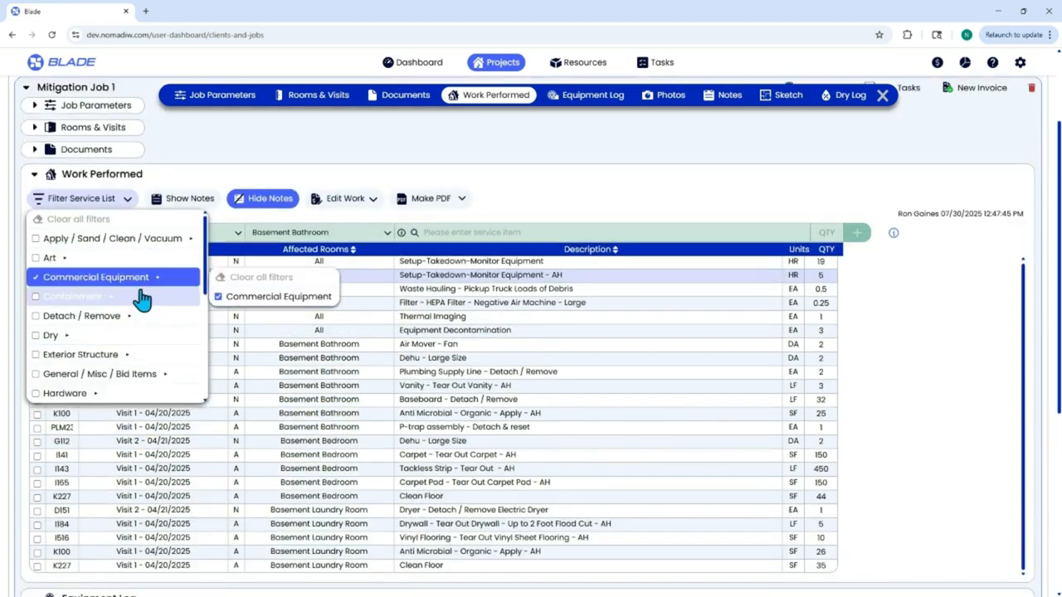
pyautogui.click(105, 298)
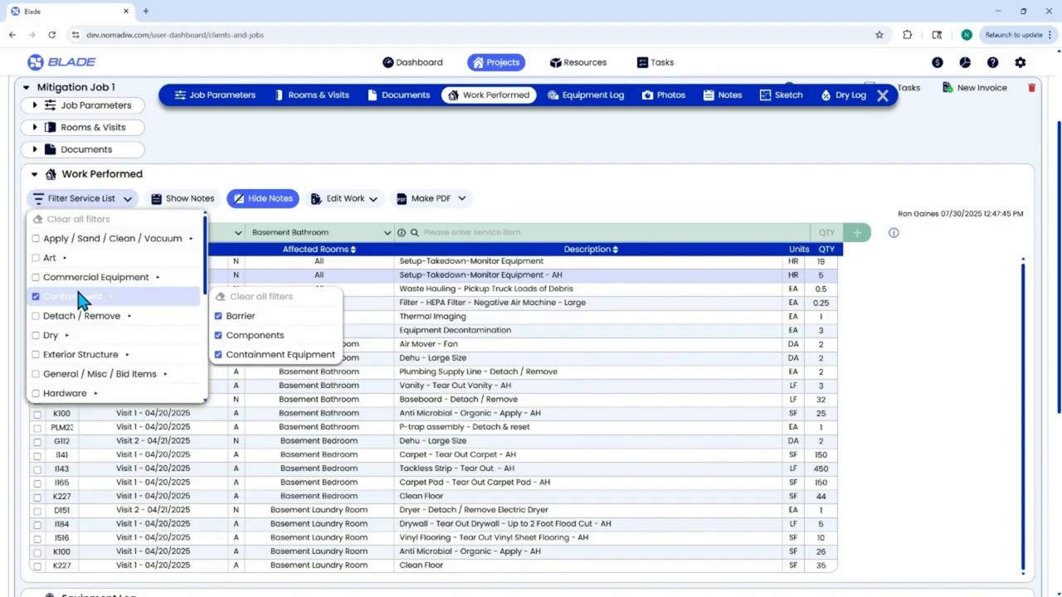
pyautogui.click(53, 297)
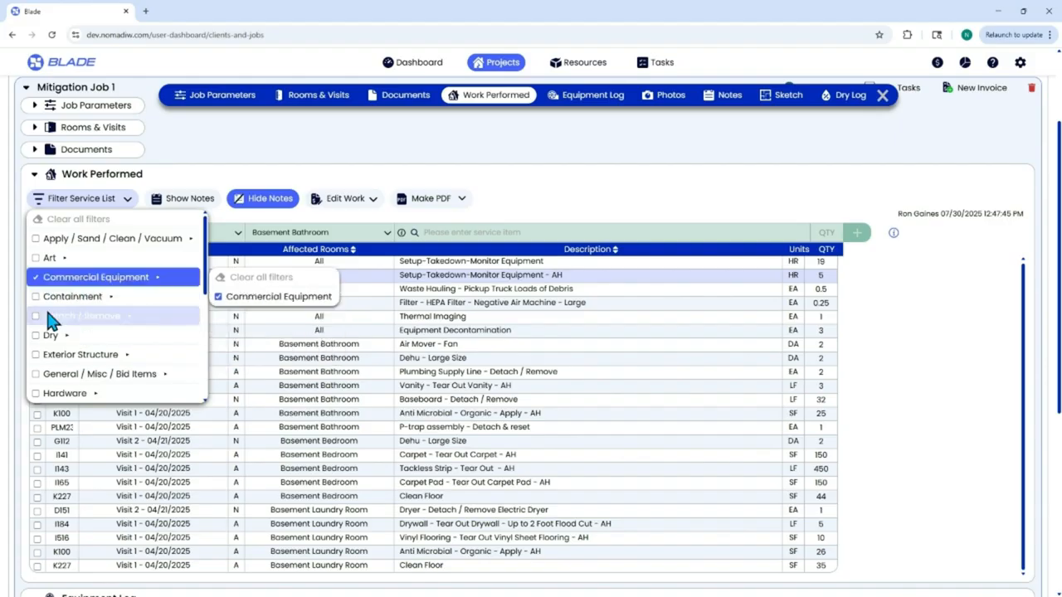
pyautogui.click(67, 222)
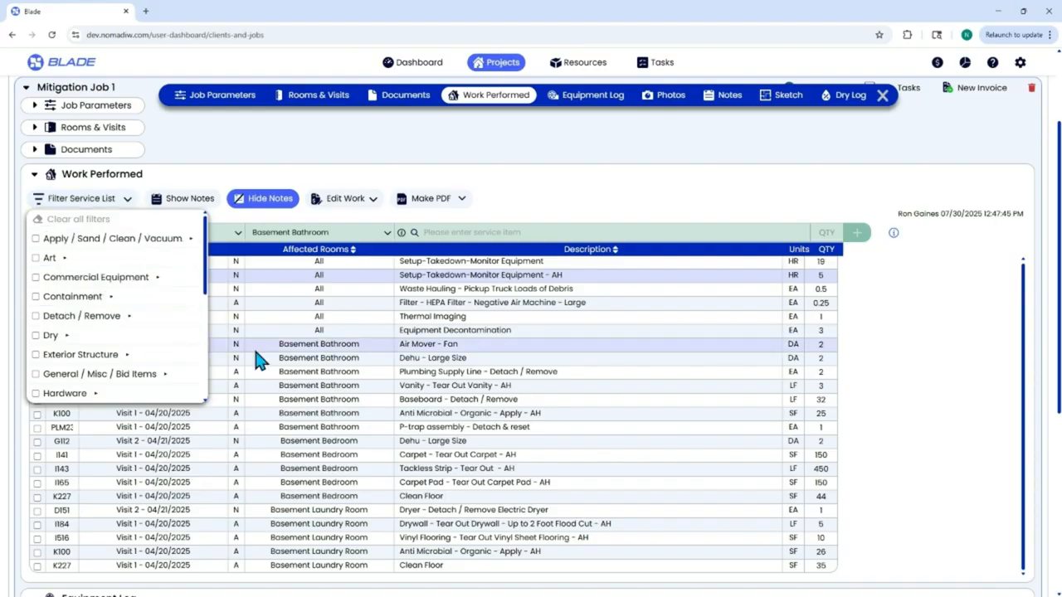
# Filter the service list by the Detach / Remove category, keeping only its Fixtures subcategory
pyautogui.click(116, 319)
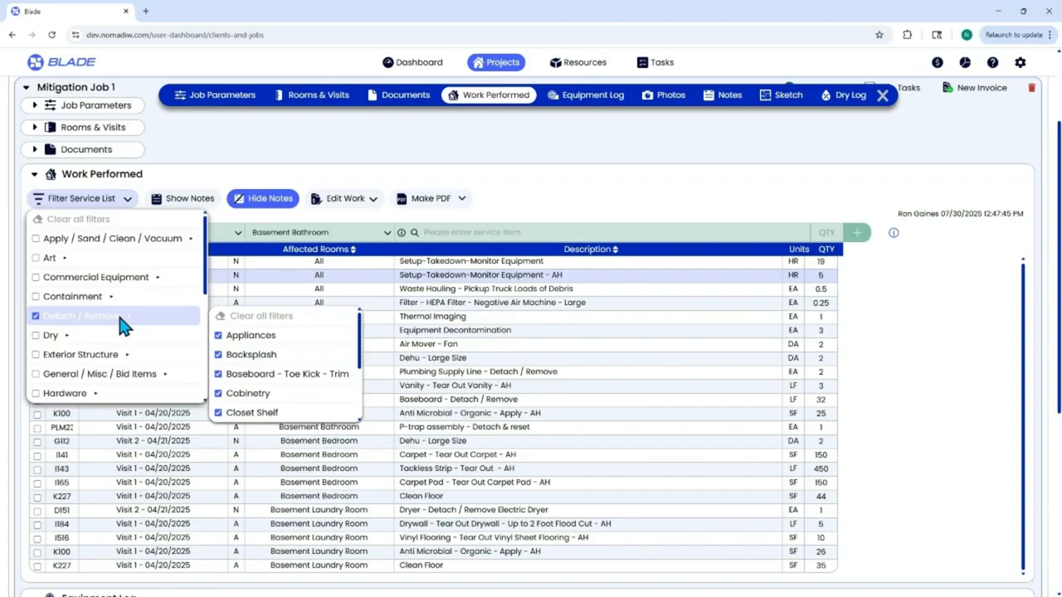
pyautogui.scroll(-2, 265, 378)
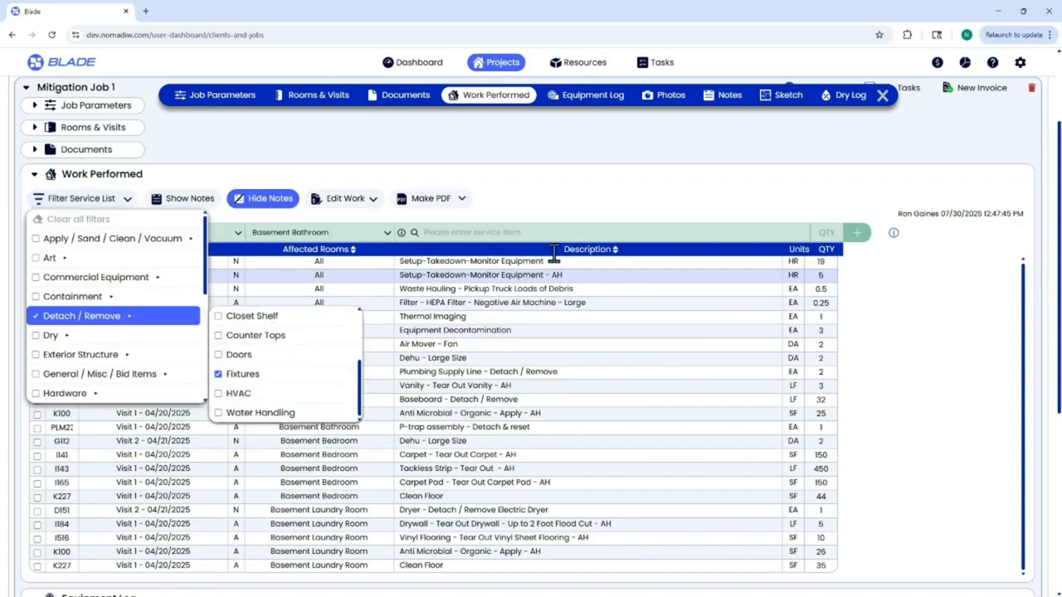
# Look through the service items offered under the Detach / Remove Fixtures filter, then close the list without adding any
pyautogui.click(548, 233)
pyautogui.scroll(-5, 564, 331)
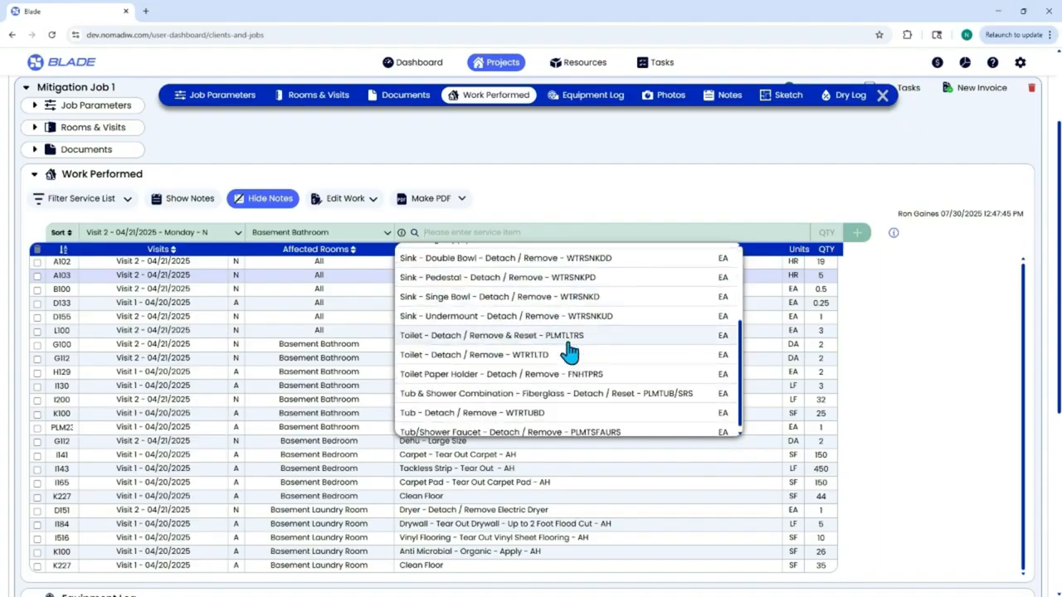
pyautogui.scroll(5, 539, 307)
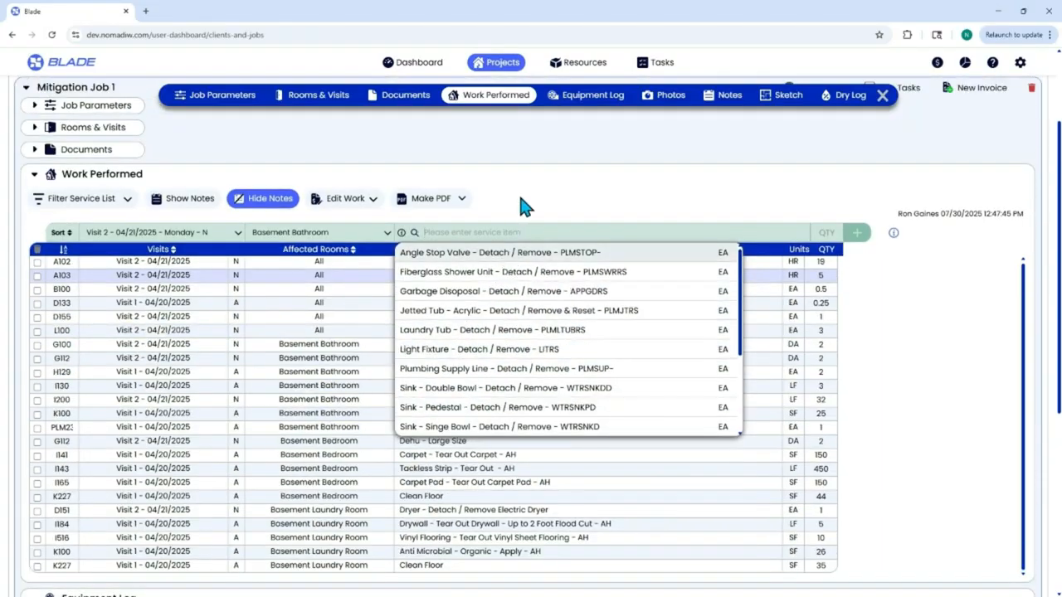
pyautogui.click(521, 199)
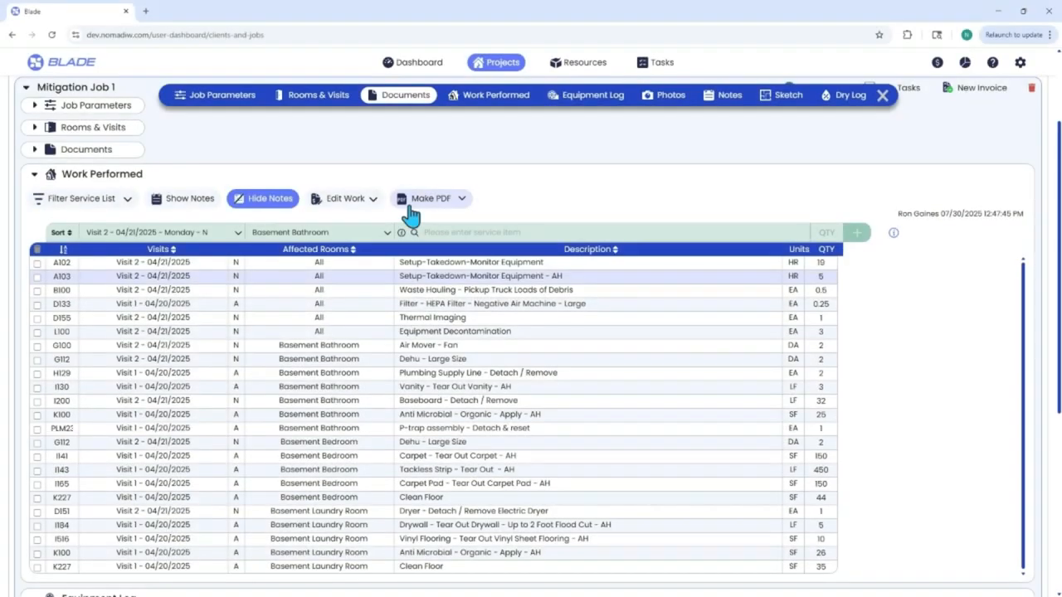
# Generate a Work Performed PDF for Mitigation Job 1
pyautogui.click(423, 199)
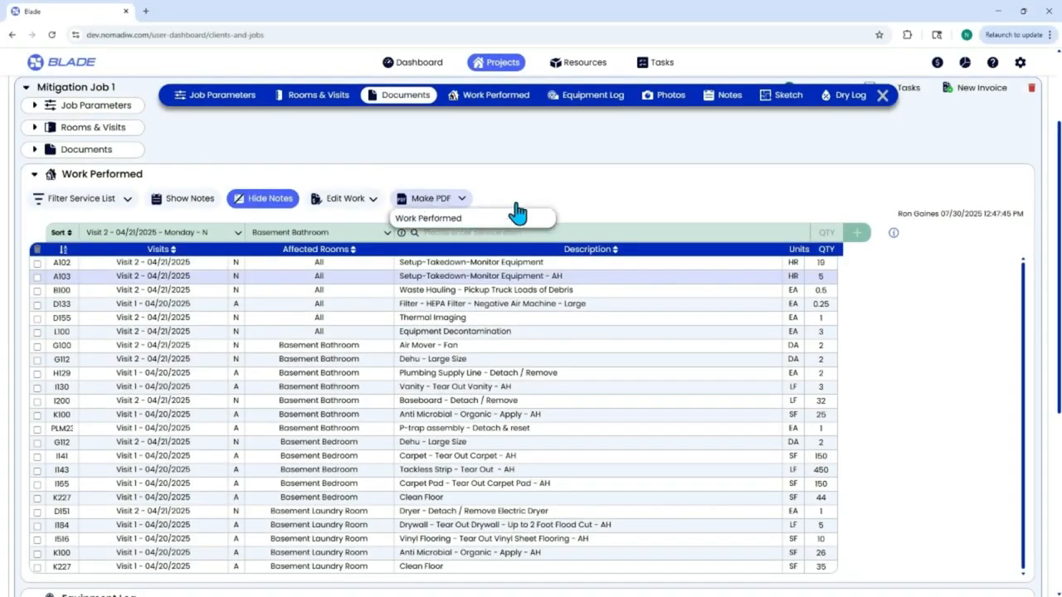
pyautogui.click(472, 220)
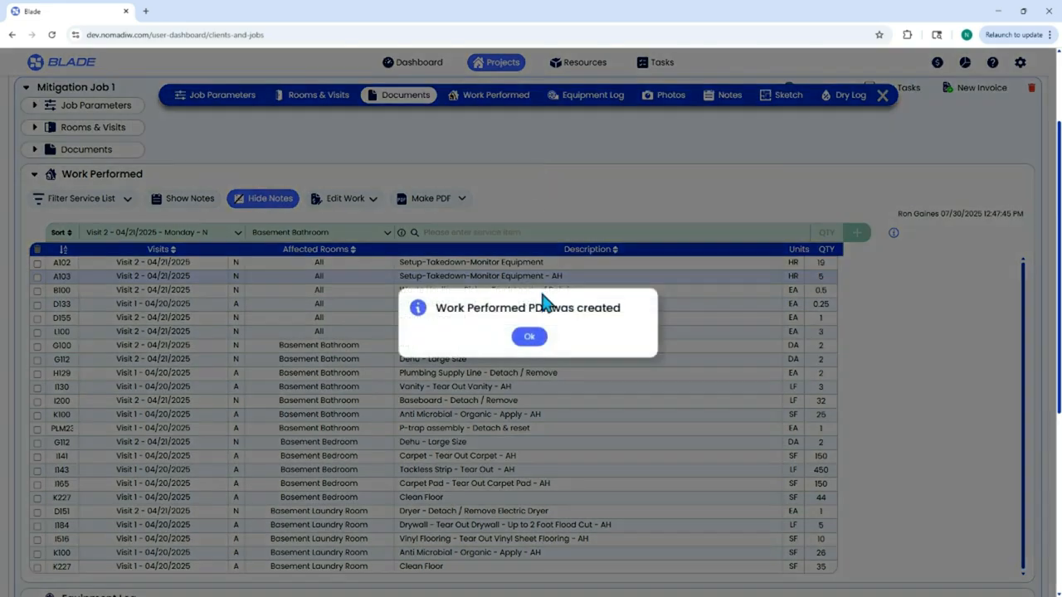
pyautogui.click(531, 337)
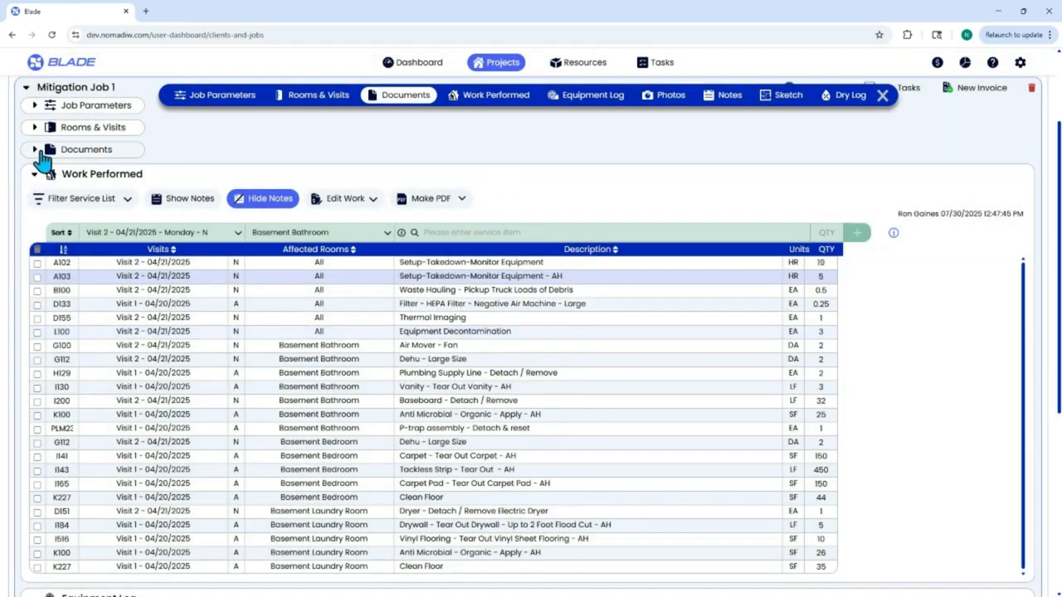
# Open the new Work Performed PDF from the Documents section of Mitigation Job 1
pyautogui.click(47, 152)
pyautogui.click(124, 229)
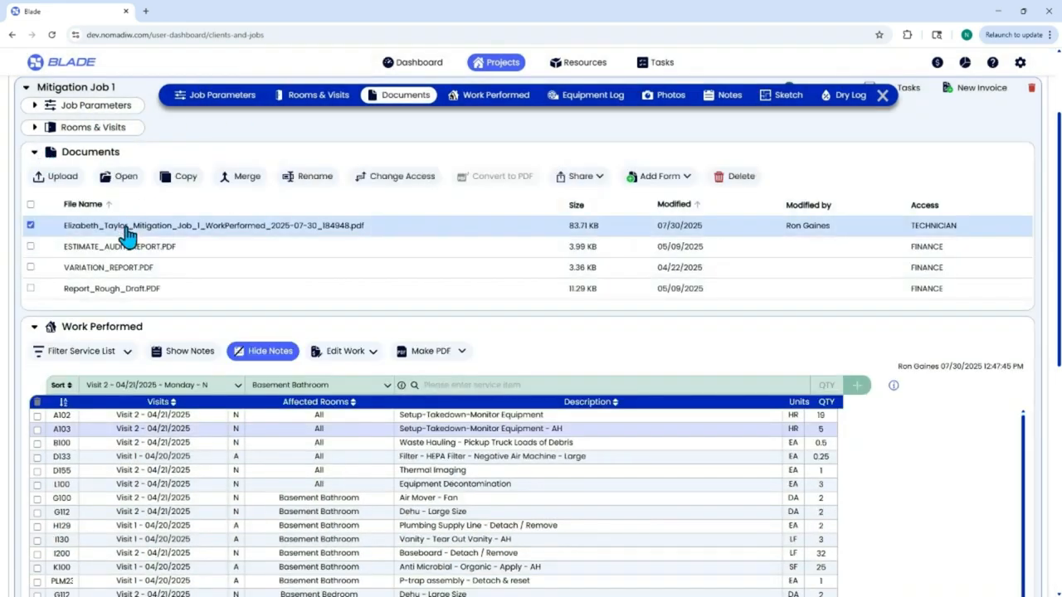
pyautogui.click(120, 178)
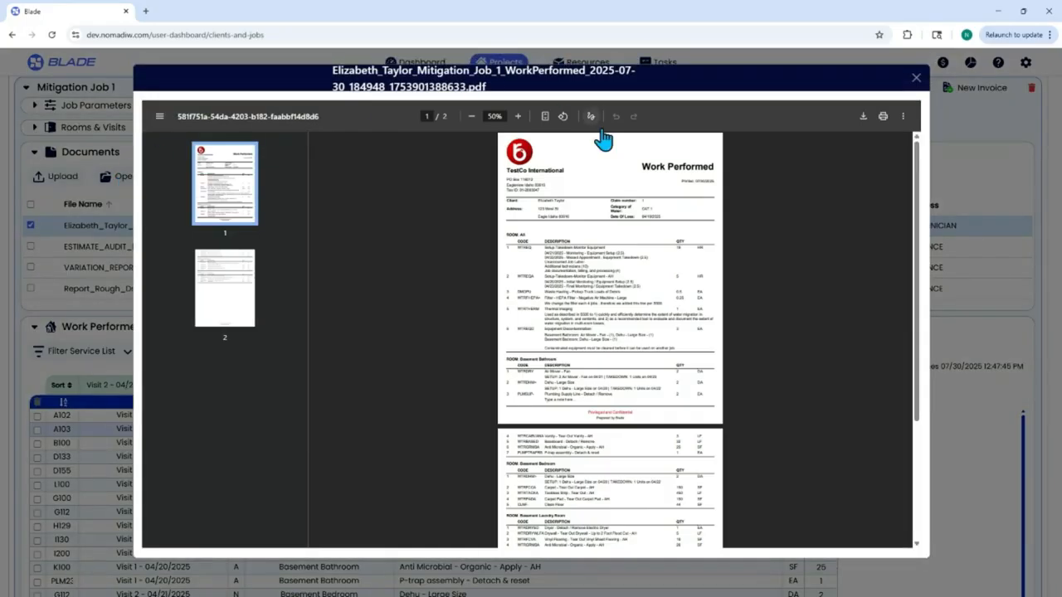
# Enlarge the Work Performed PDF to 150% and review the service lines and notes for each room through its last page
pyautogui.click(518, 117)
pyautogui.click(517, 117)
pyautogui.click(517, 117)
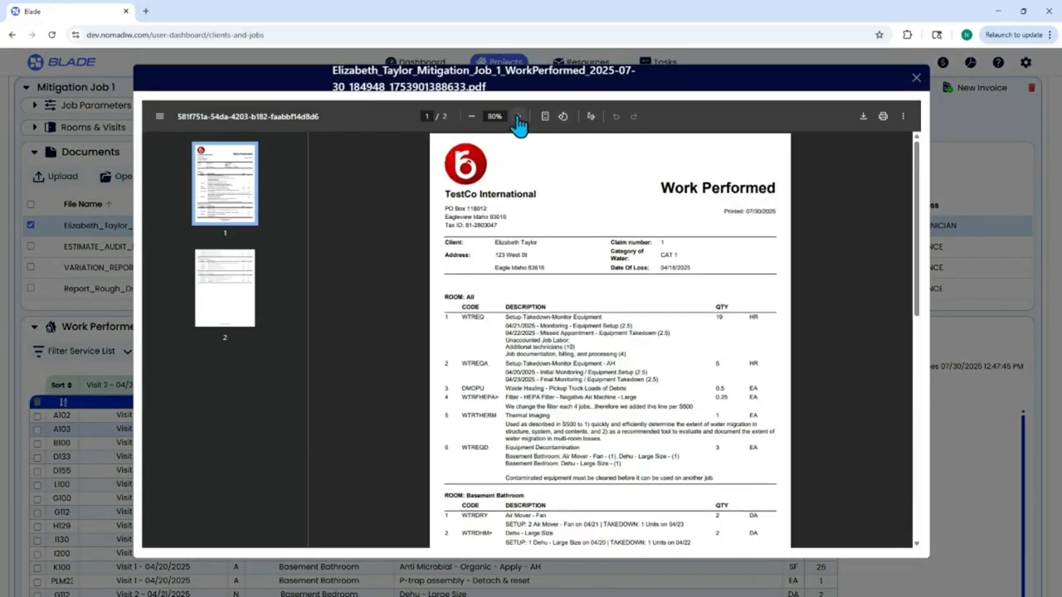
pyautogui.click(518, 116)
pyautogui.click(517, 117)
pyautogui.click(518, 117)
pyautogui.click(518, 117)
pyautogui.click(518, 117)
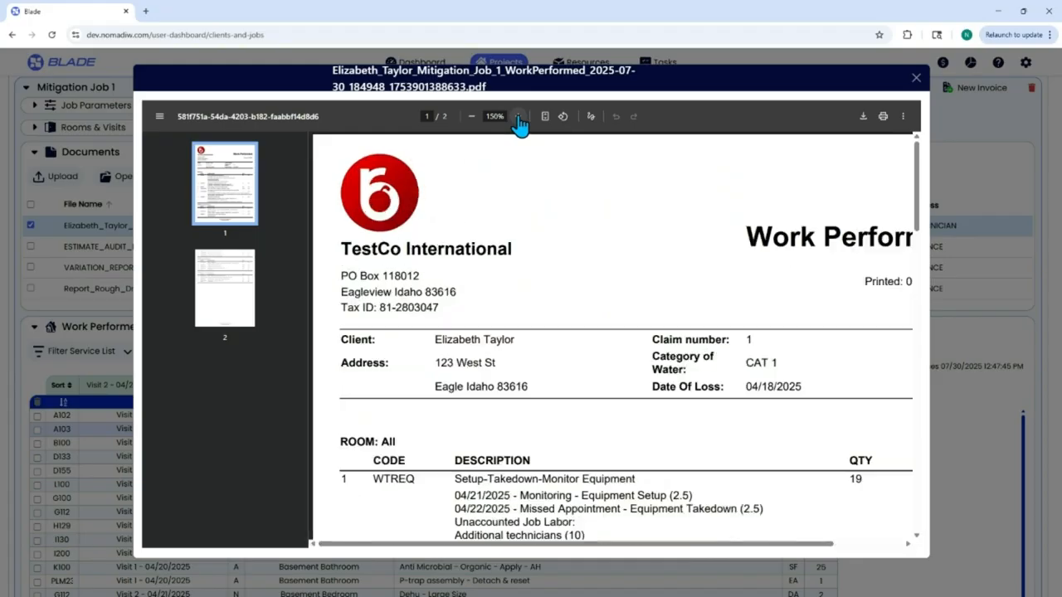
pyautogui.scroll(-3, 645, 311)
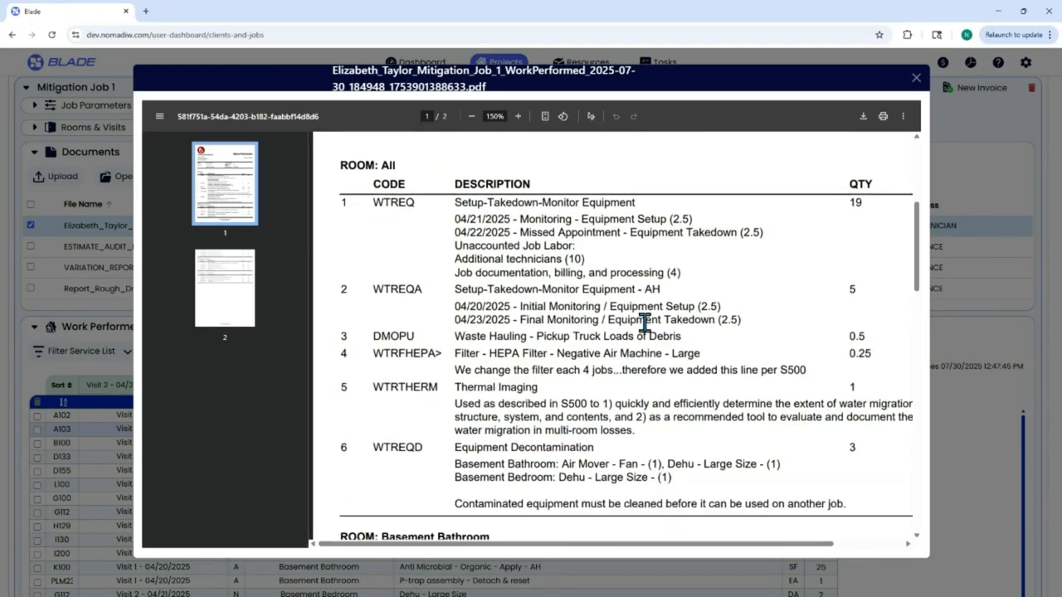
pyautogui.scroll(-5, 626, 319)
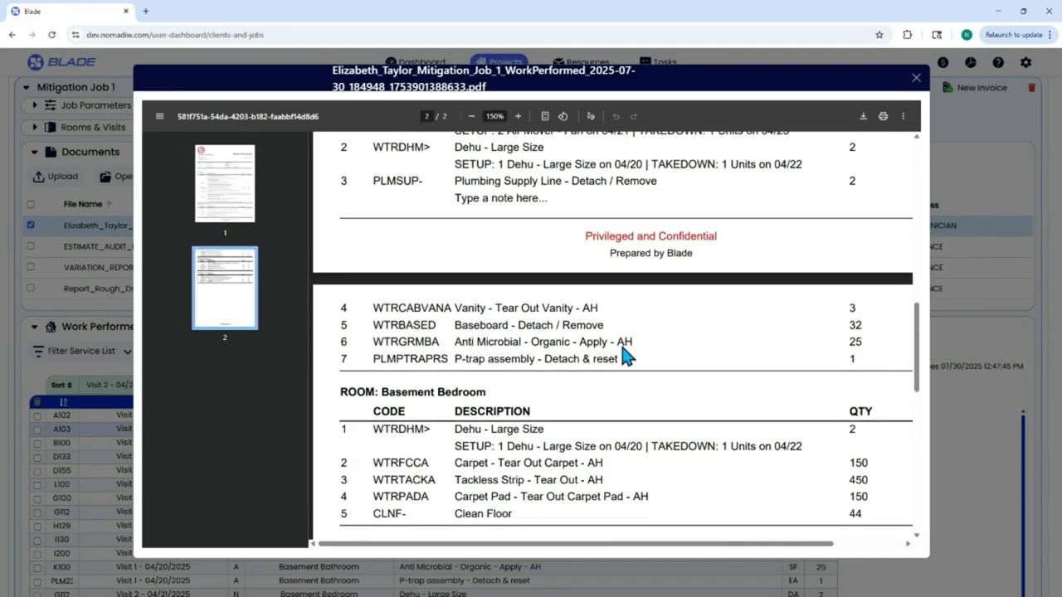
pyautogui.scroll(-2, 626, 355)
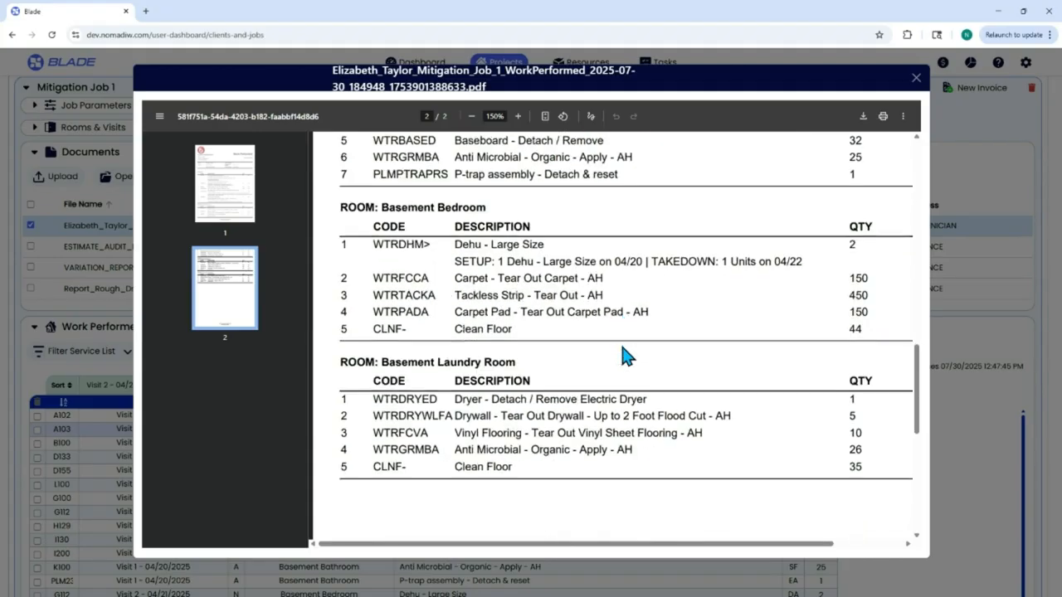
pyautogui.scroll(-2, 626, 355)
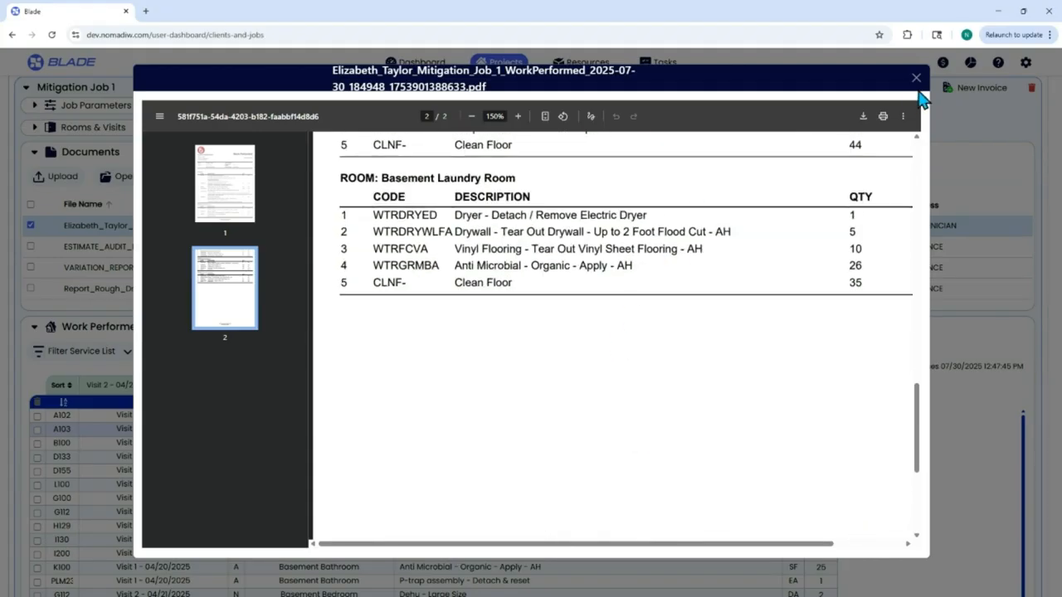